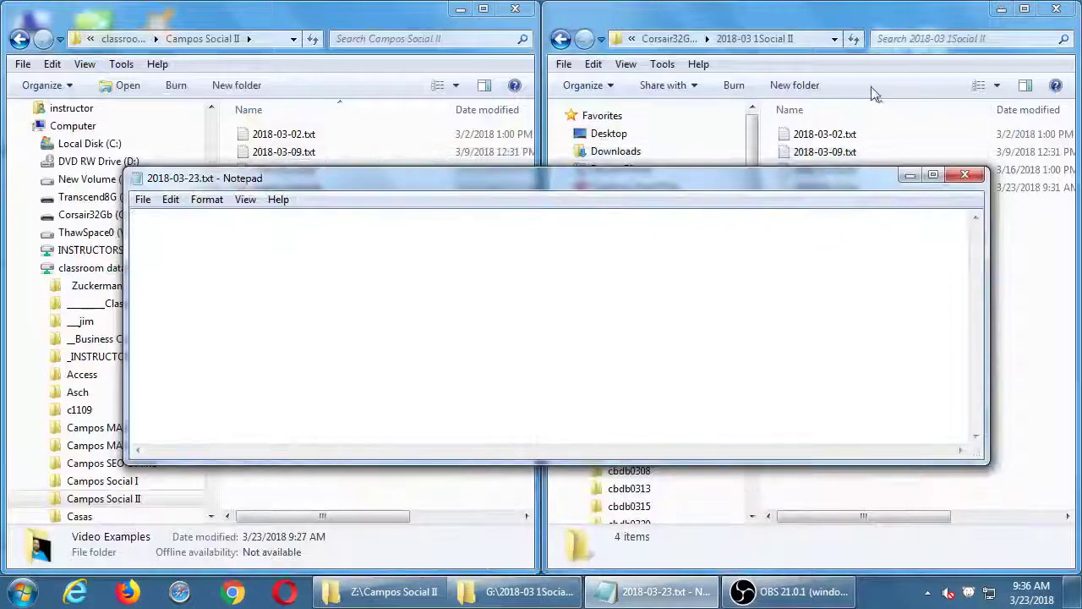
Minimize all open windows to show the Windows desktop
key("super+d")
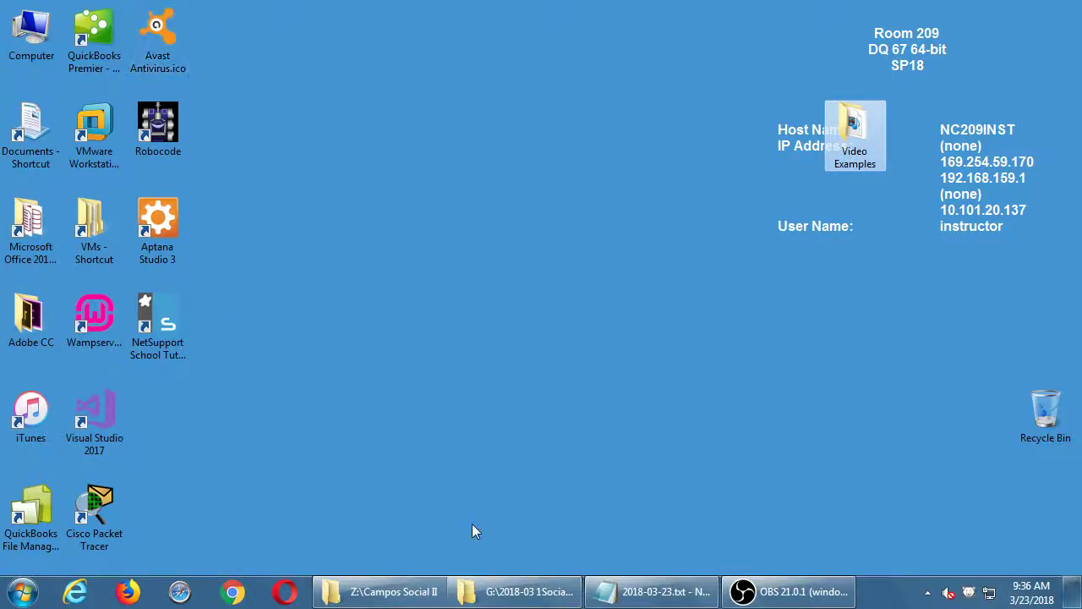
Launch Chrome and go to instagram.com
left_click(240, 588)
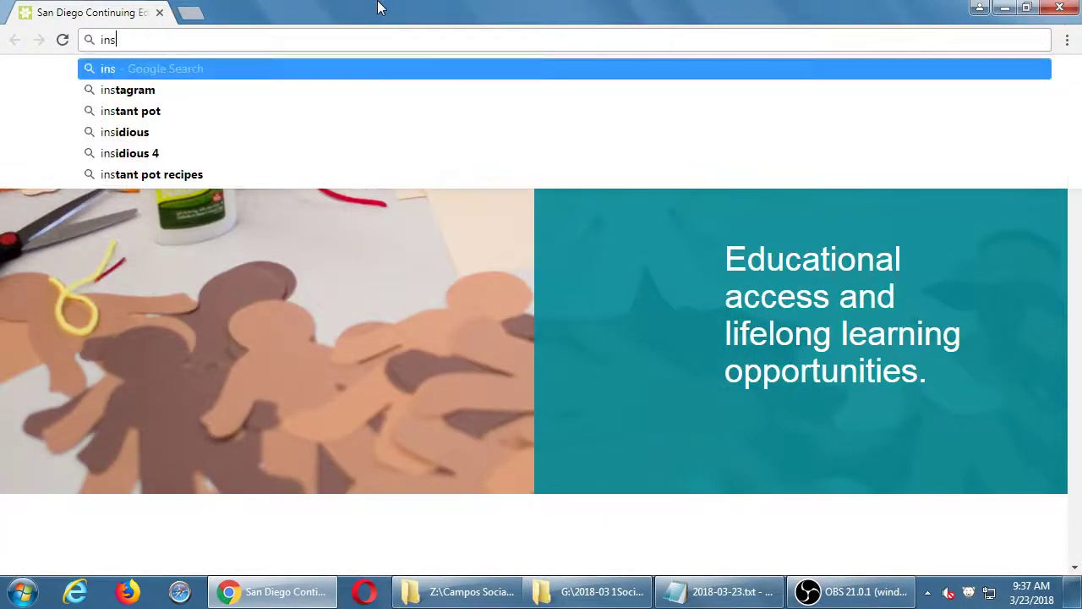
type("tagram.com")
key("Return")
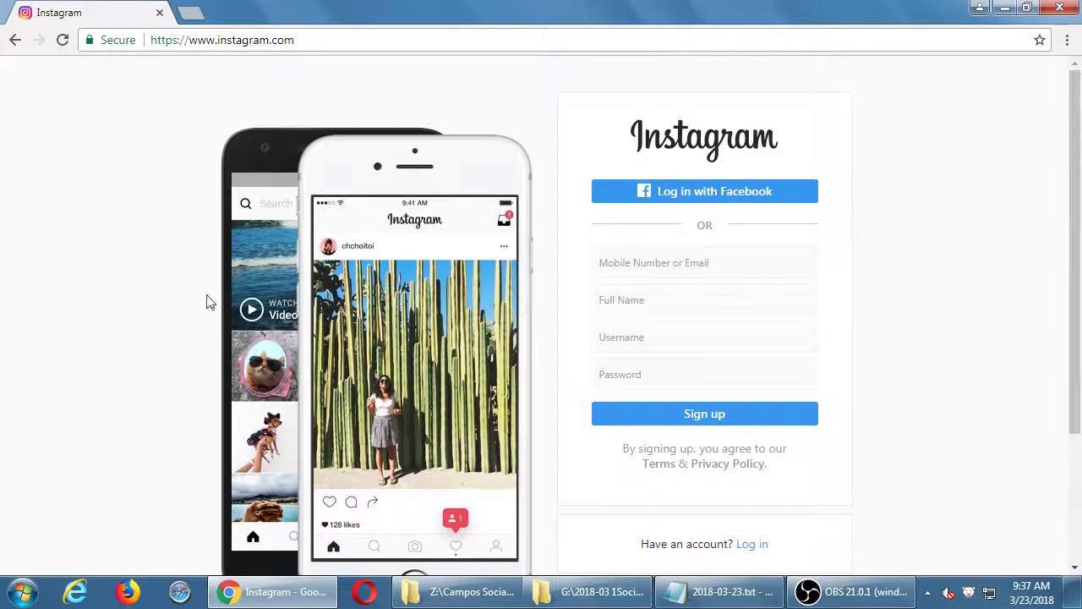
Switch Instagram's sign-up page to the login form and sign in
scroll(346, 339, "down", 3)
scroll(358, 381, "up", 3)
scroll(812, 423, "down", 3)
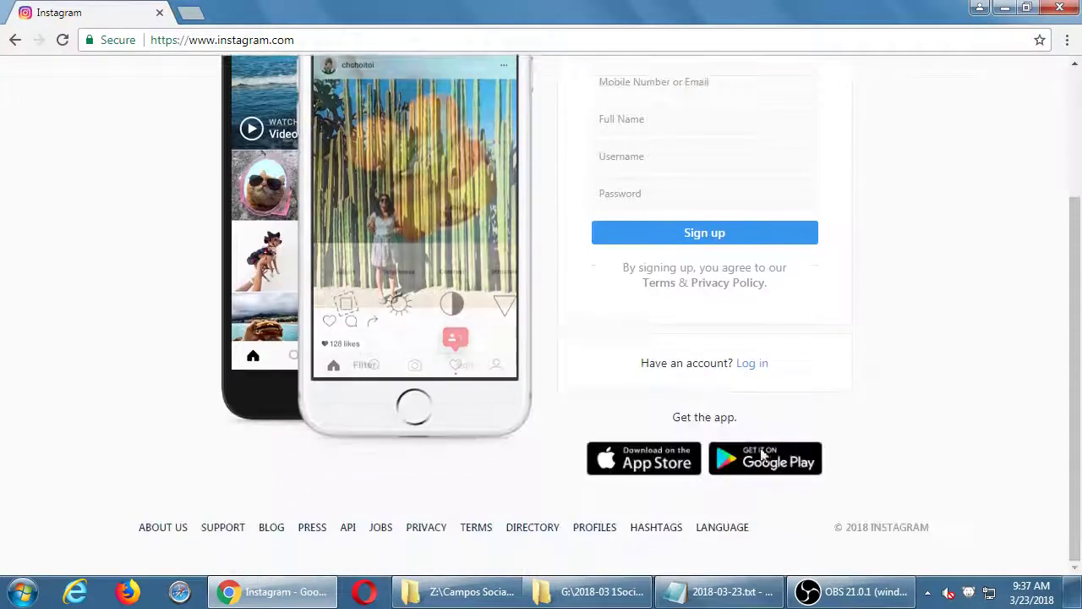
left_click(753, 364)
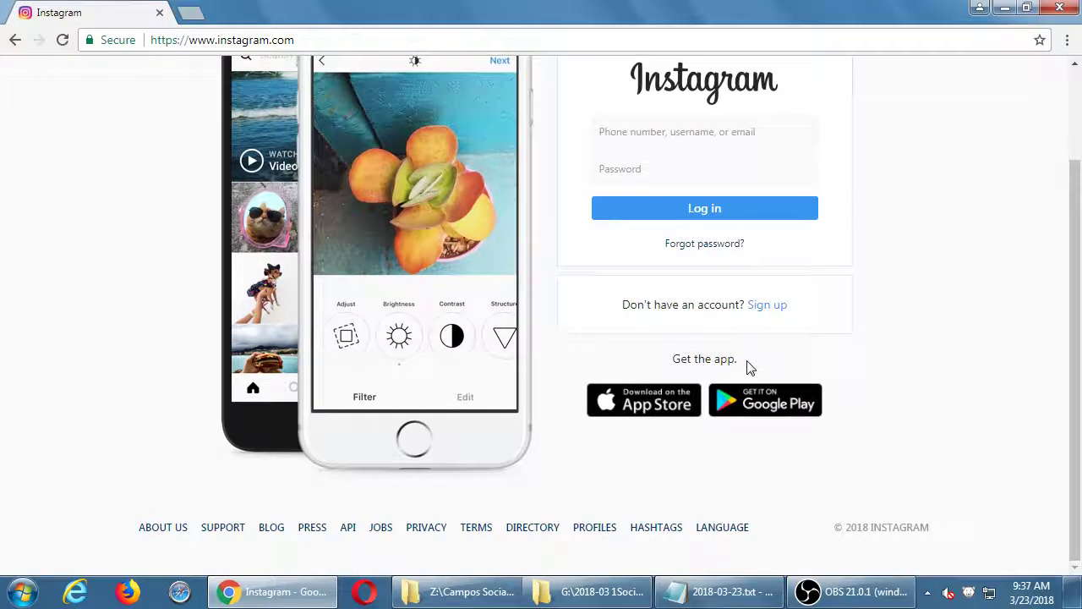
left_click(812, 591)
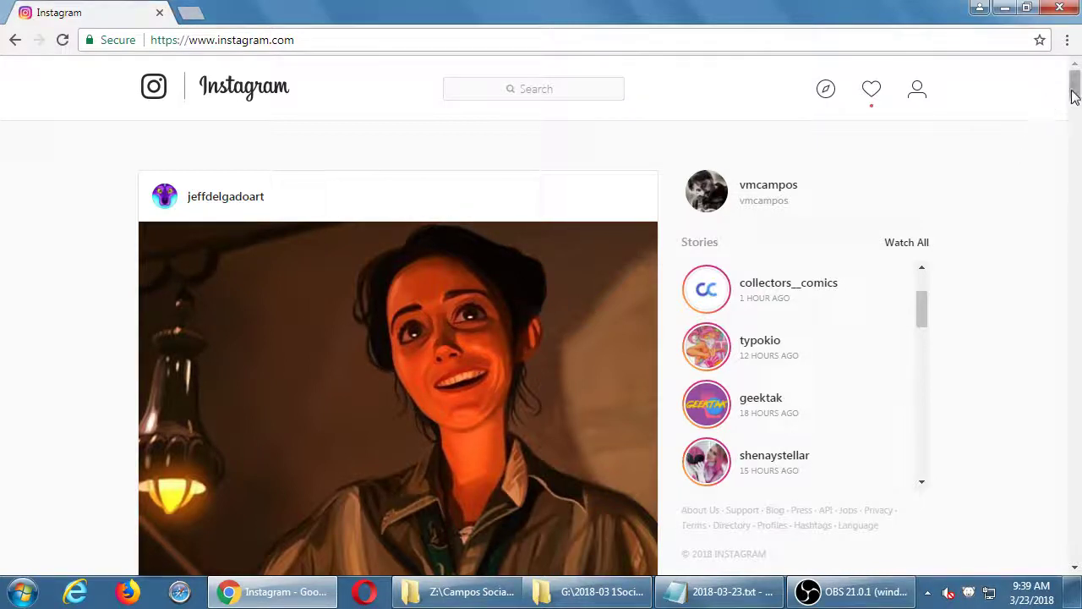
left_click_drag(1074, 90, 1063, 118)
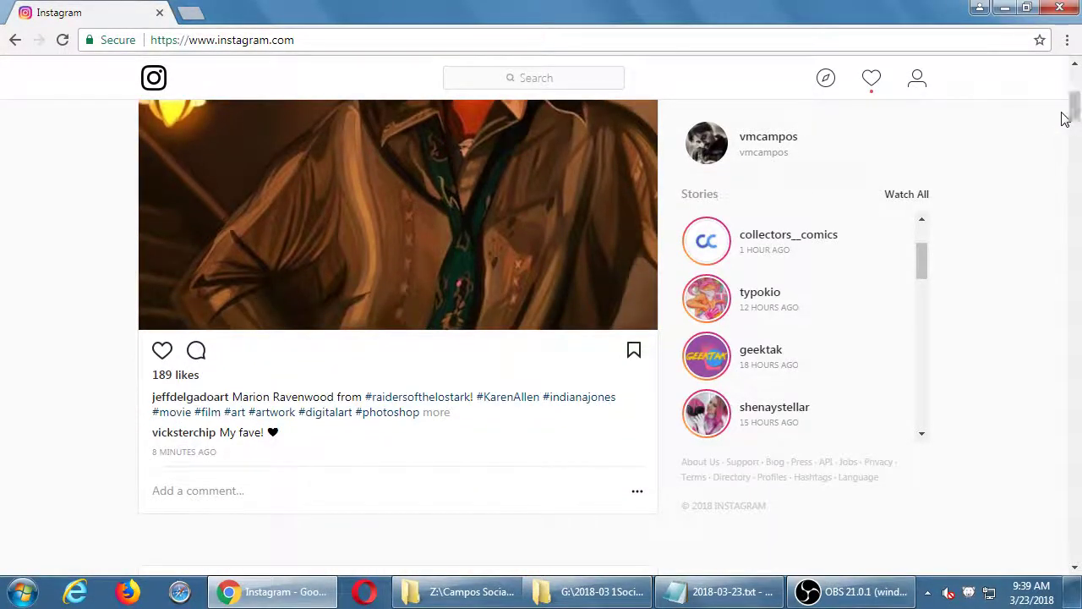
left_click(220, 496)
left_click(149, 82)
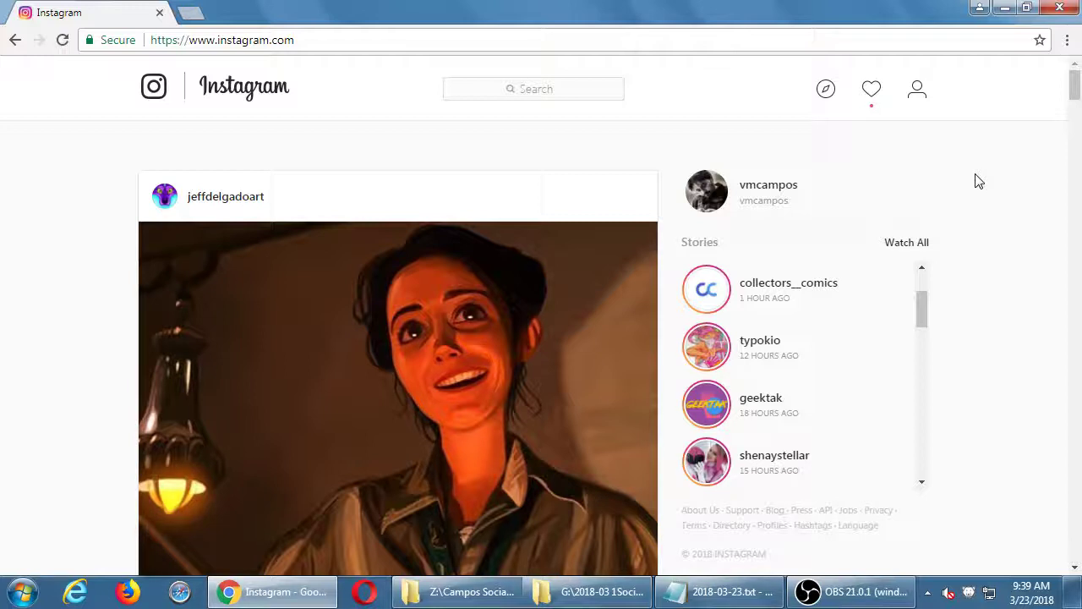
Emulate an iPhone 7 in DevTools and reload Instagram in mobile layout
key("F12")
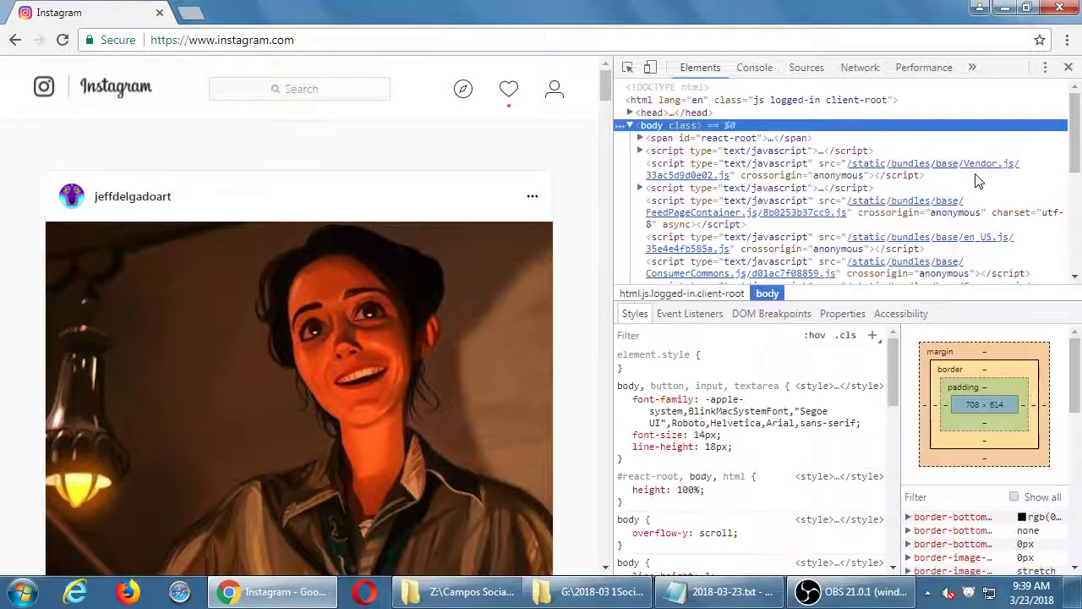
left_click(650, 68)
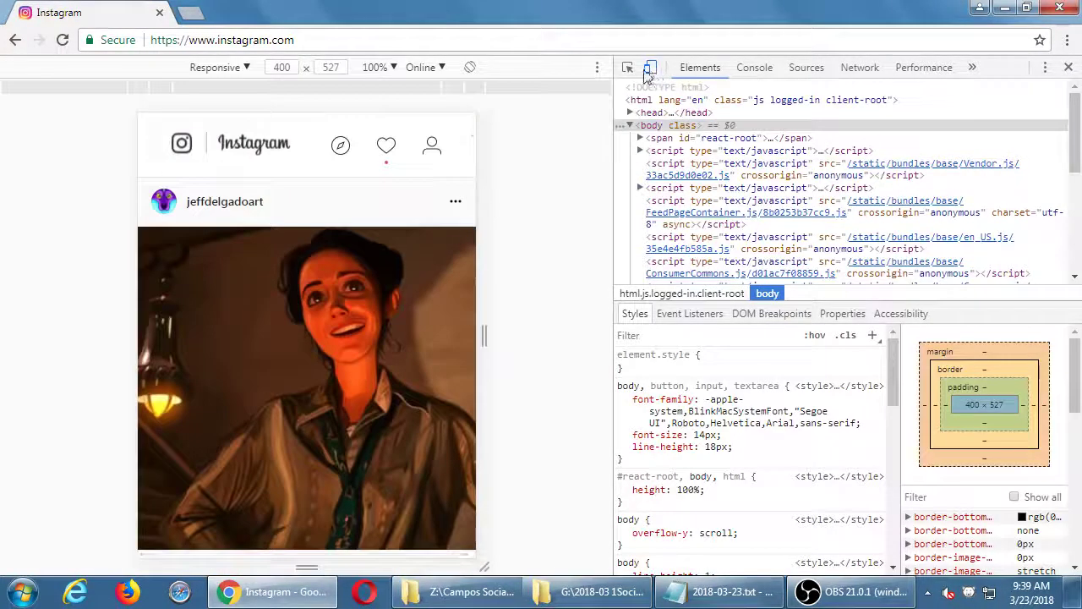
left_click(219, 68)
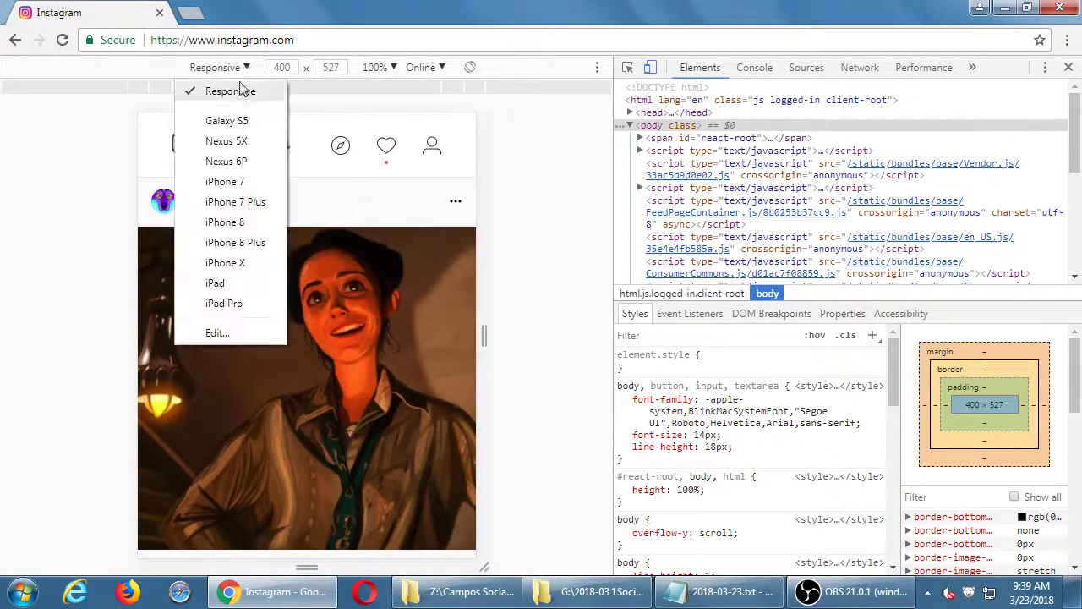
left_click(249, 181)
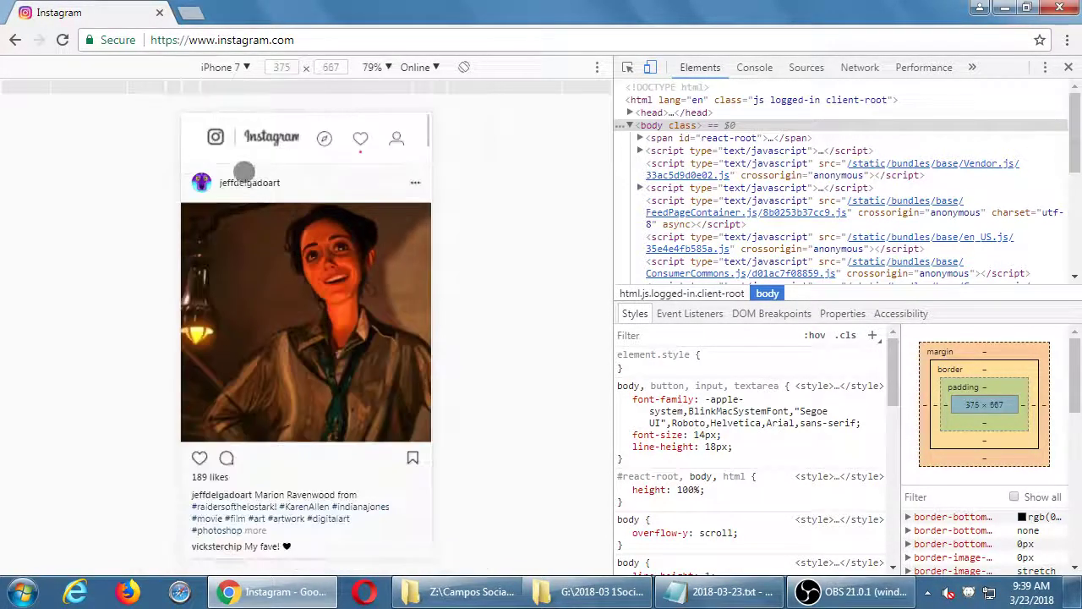
left_click(63, 41)
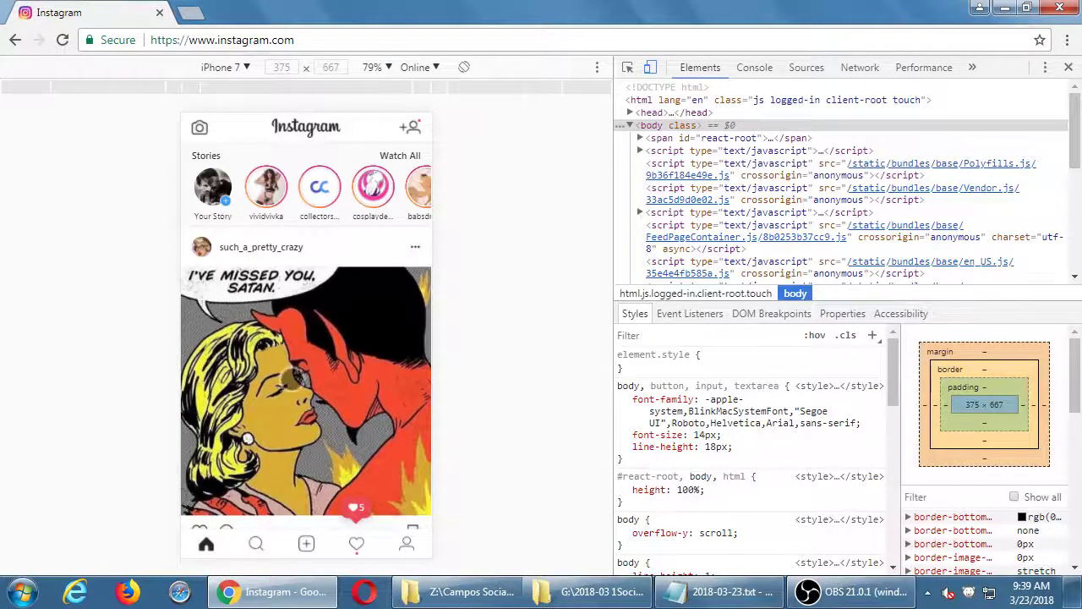
Start a new post from the mobile feed, then cancel the file picker
scroll(293, 379, "down", 3)
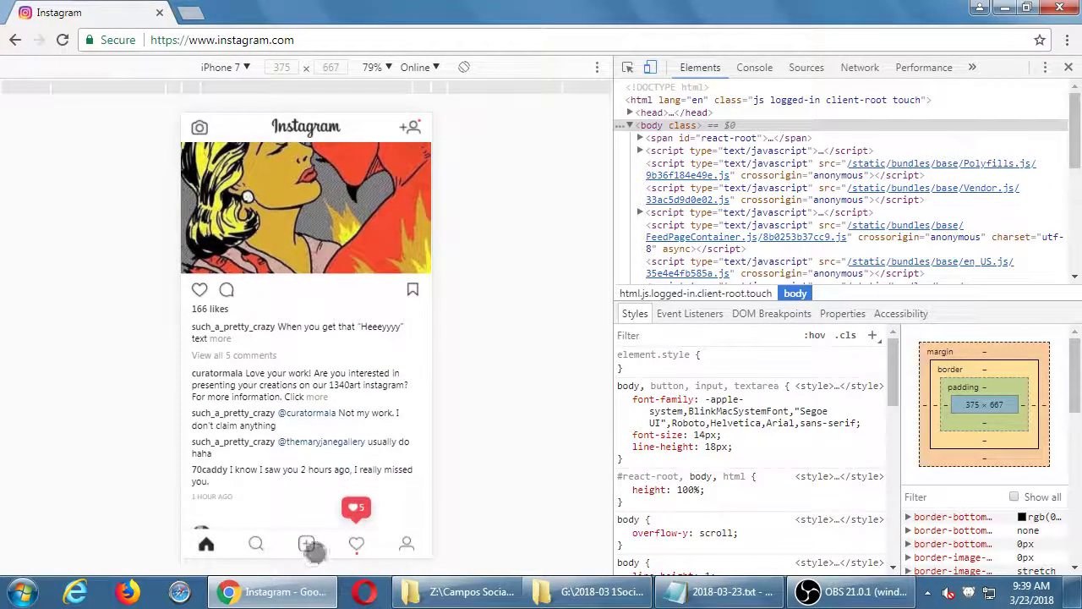
left_click(310, 547)
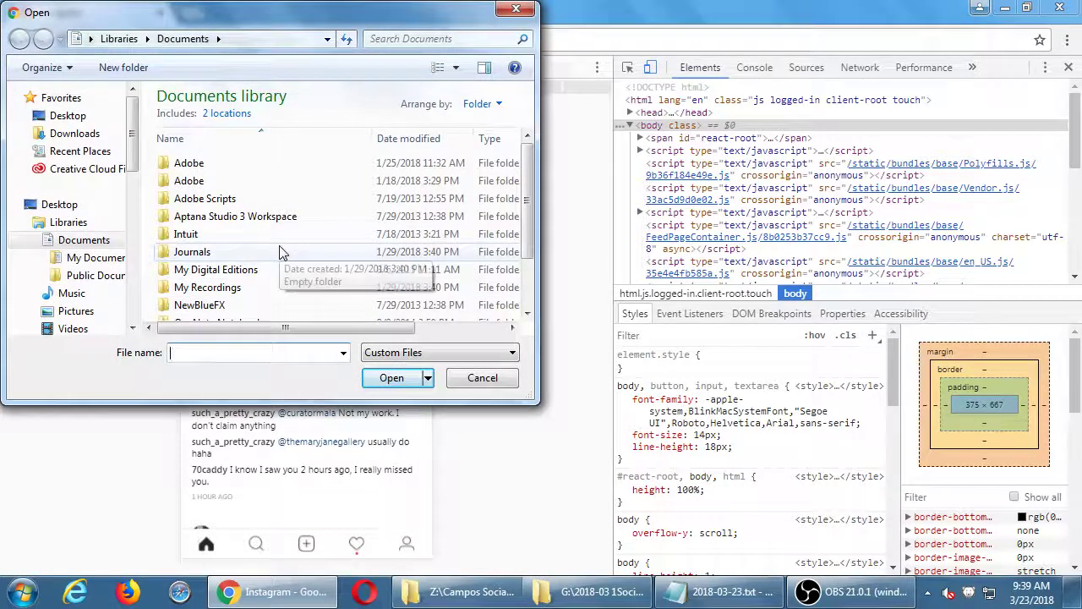
left_click(481, 378)
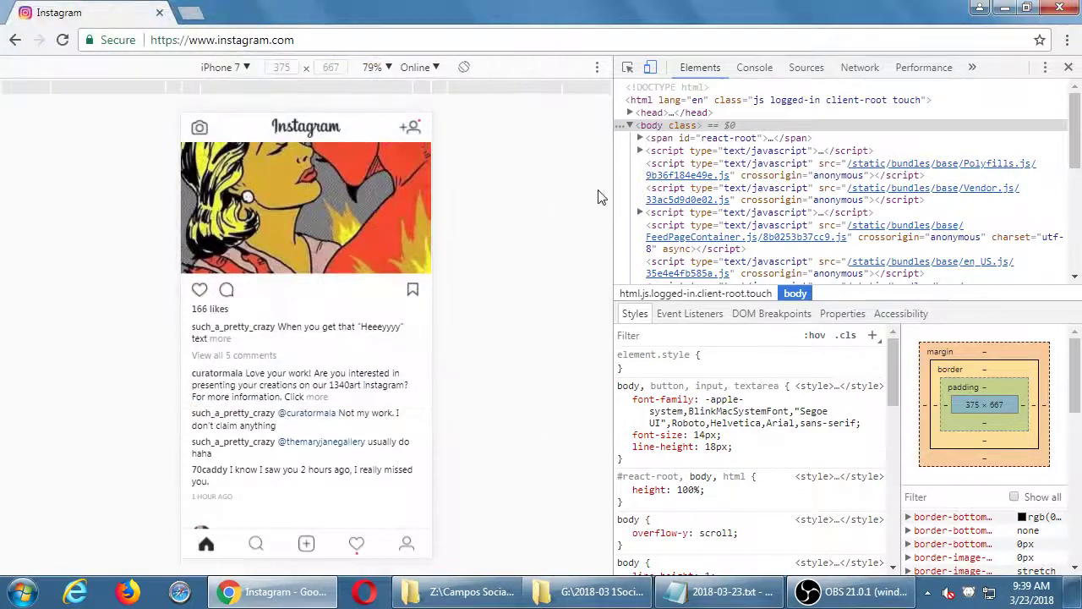
Turn off device emulation, close DevTools and reload Instagram in desktop layout
left_click(650, 67)
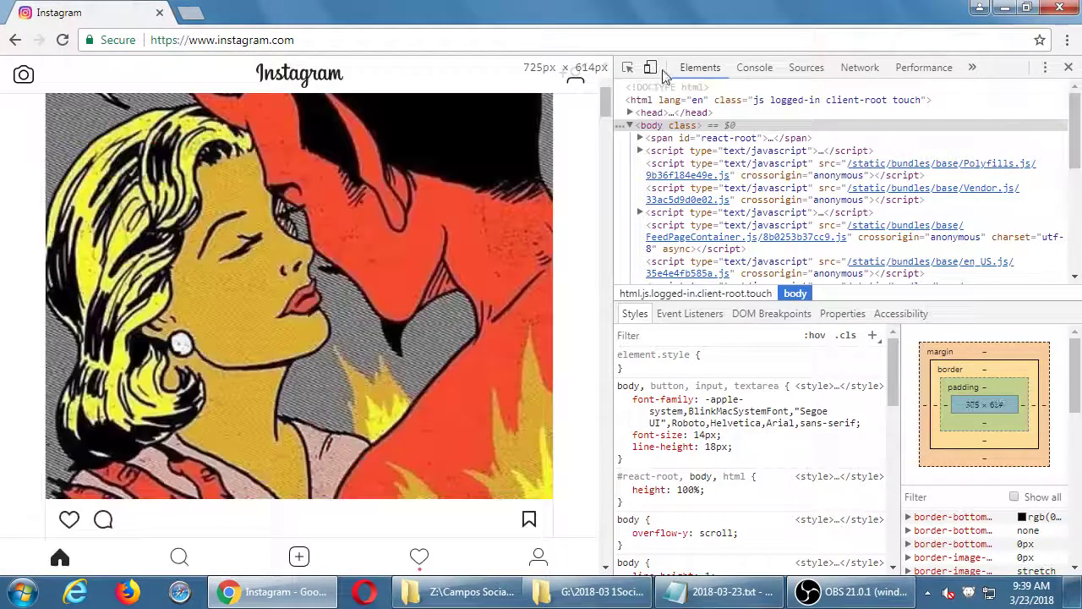
left_click(1068, 67)
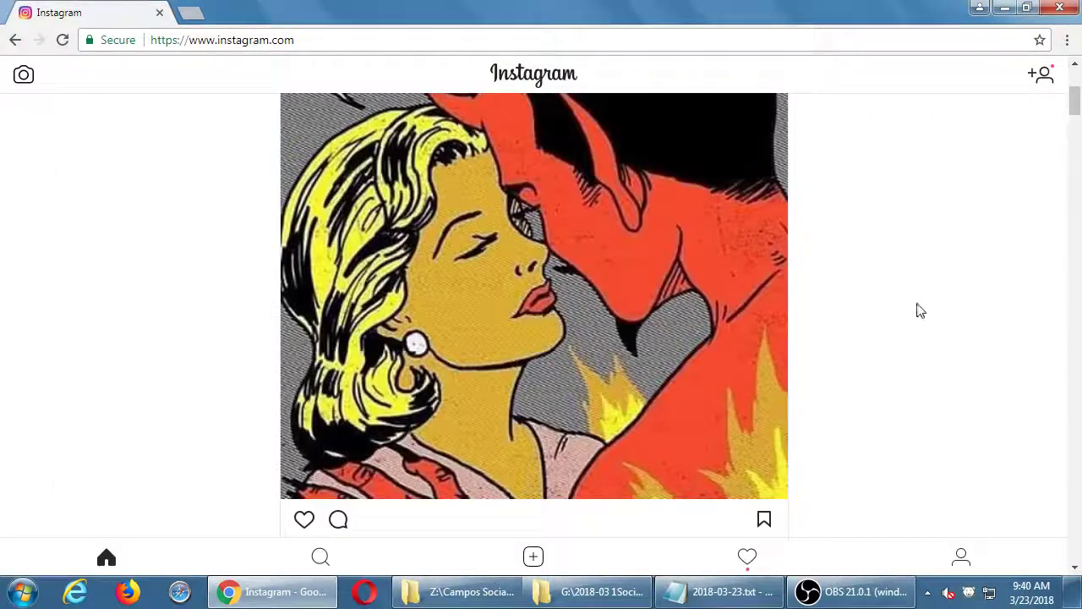
scroll(911, 313, "up", 2)
scroll(909, 313, "down", 6)
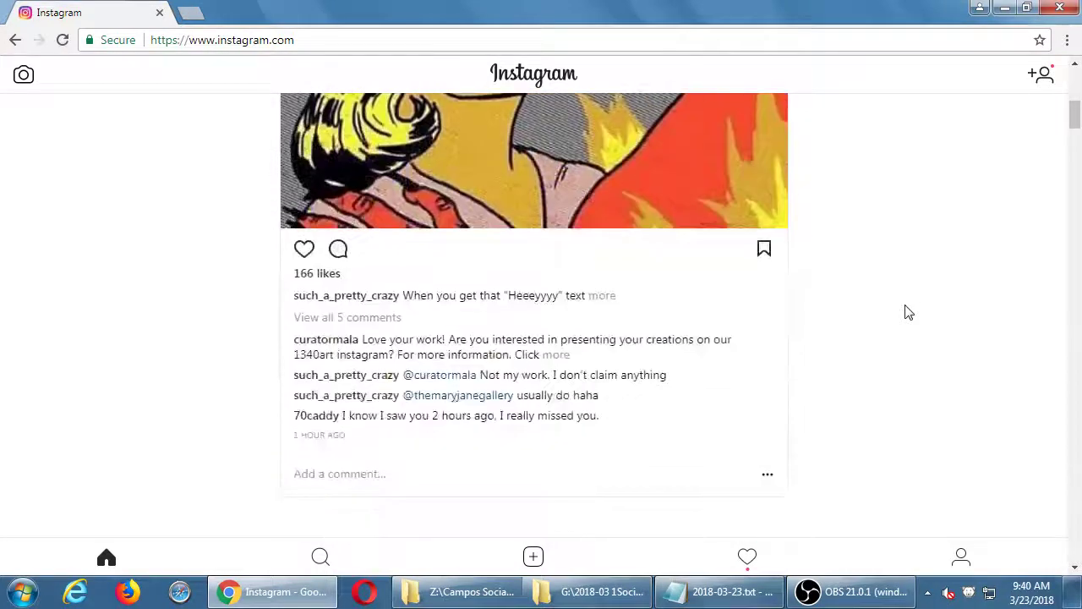
key("F5")
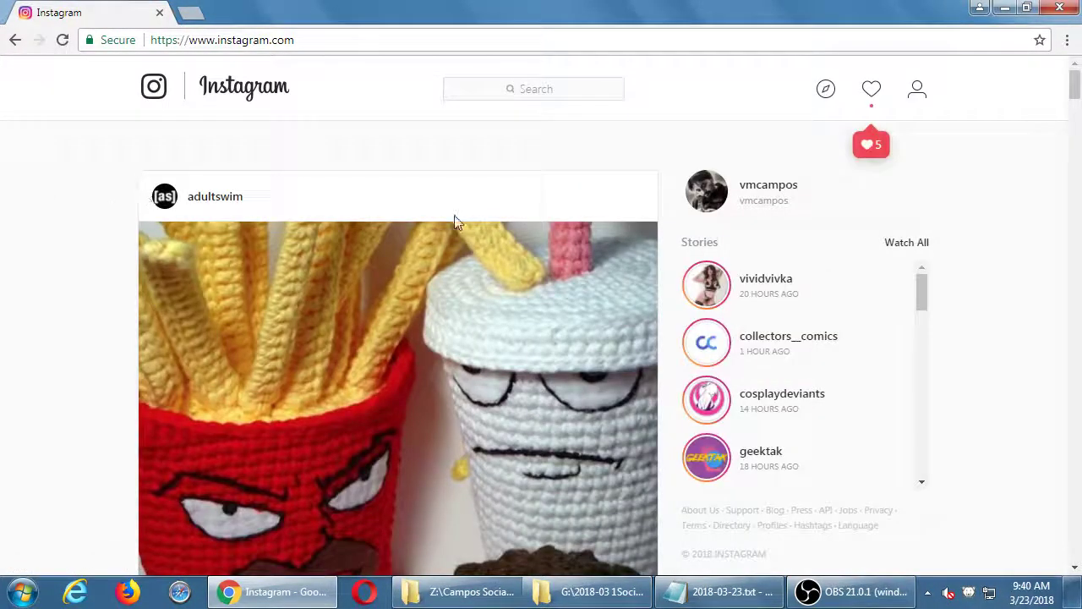
Scroll through the desktop feed and the Stories list
scroll(920, 292, "down", 3)
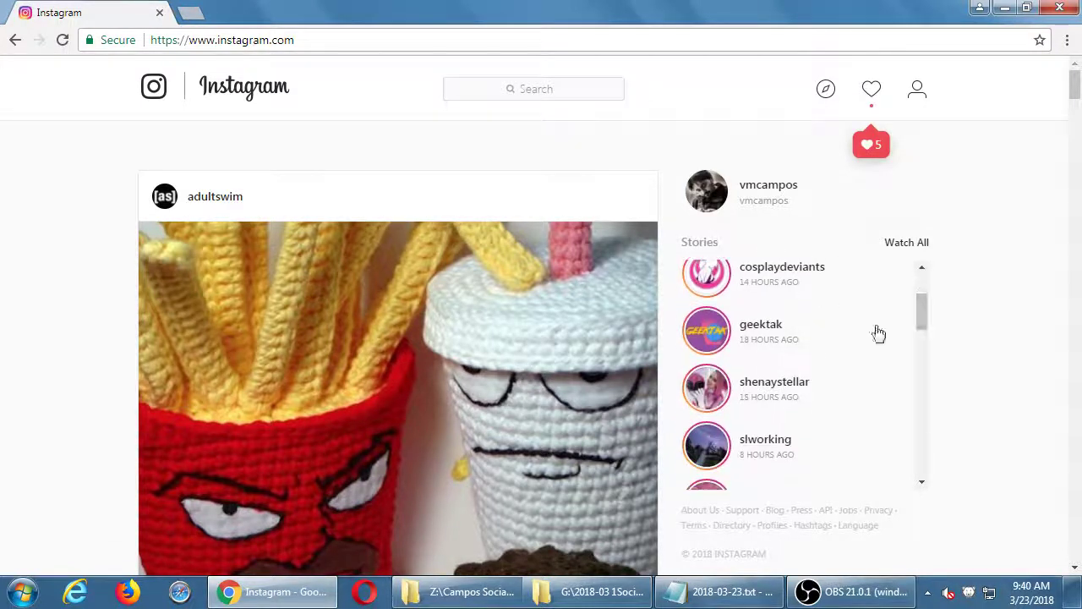
left_click_drag(925, 321, 906, 345)
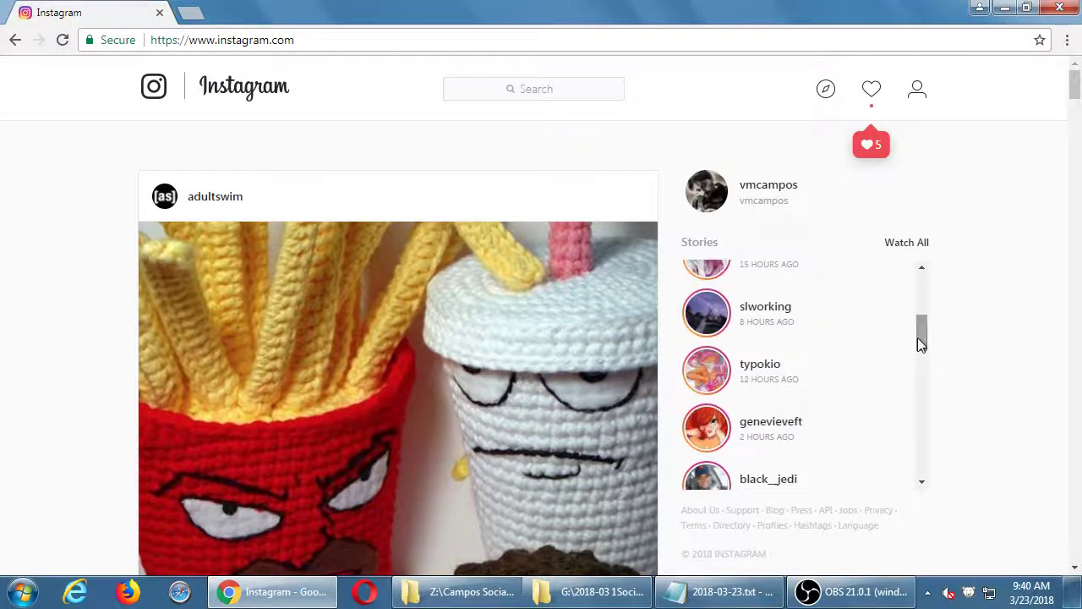
scroll(50, 273, "down", 1)
scroll(53, 273, "down", 2)
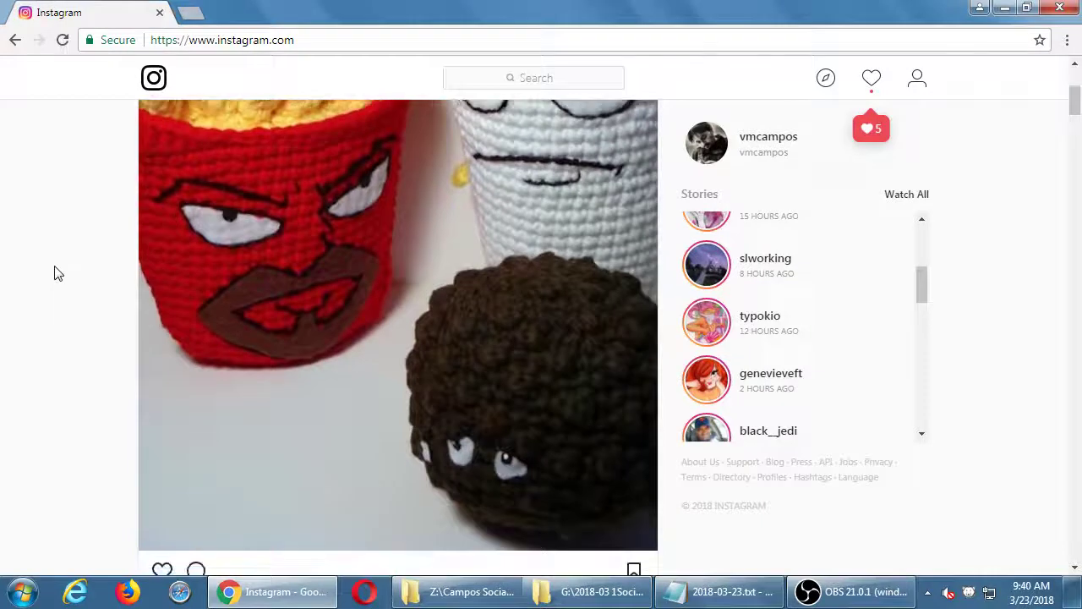
scroll(53, 273, "up", 3)
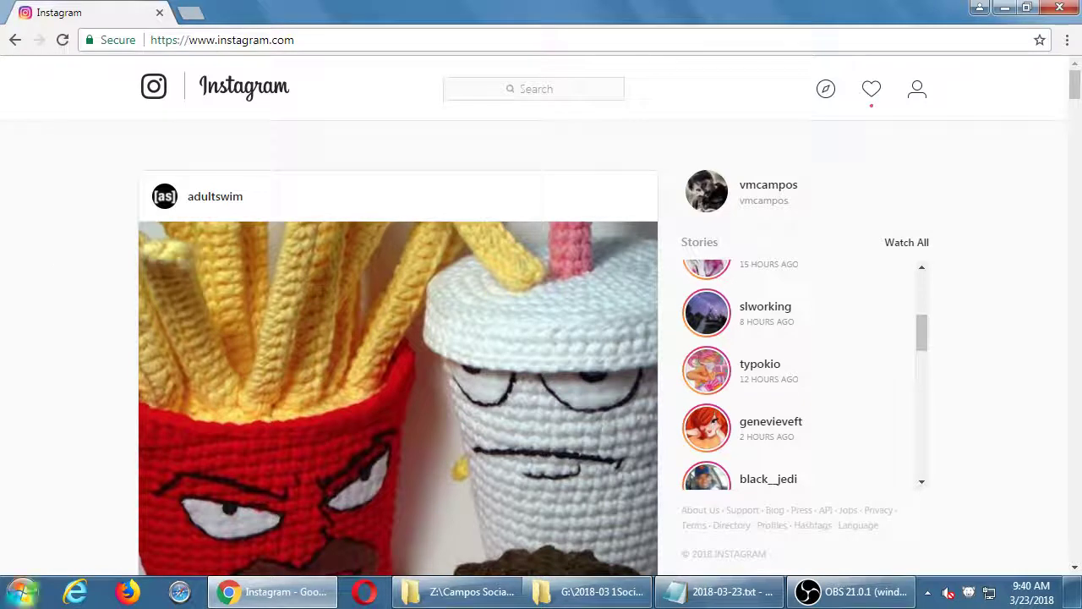
Zoom in on the notes and replace their text with the mobile-mode heading and 'Best to use Google Chrome:'
left_click(706, 603)
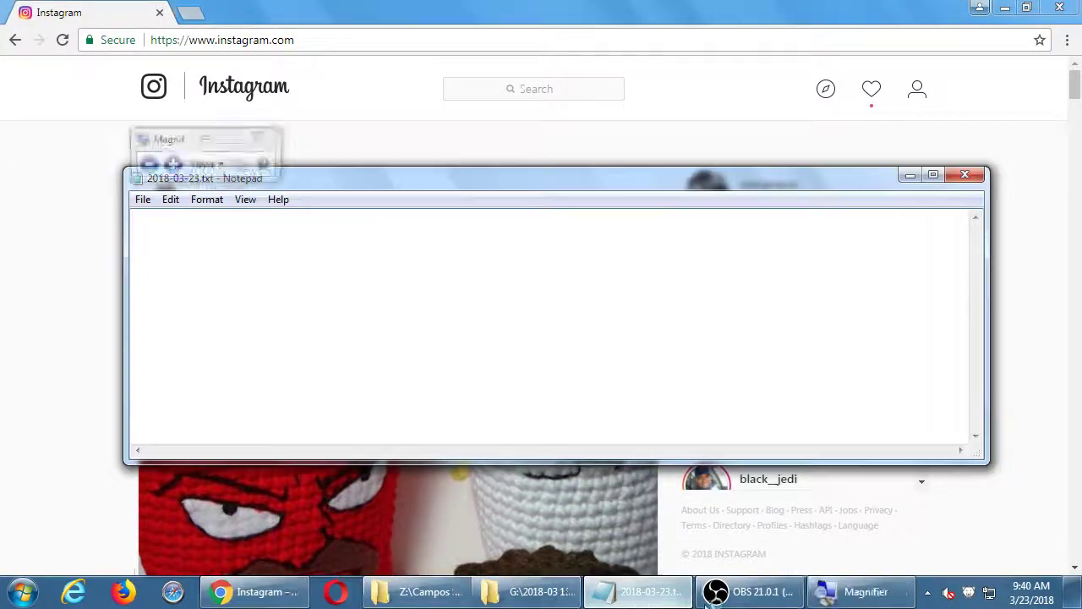
key("super+plus")
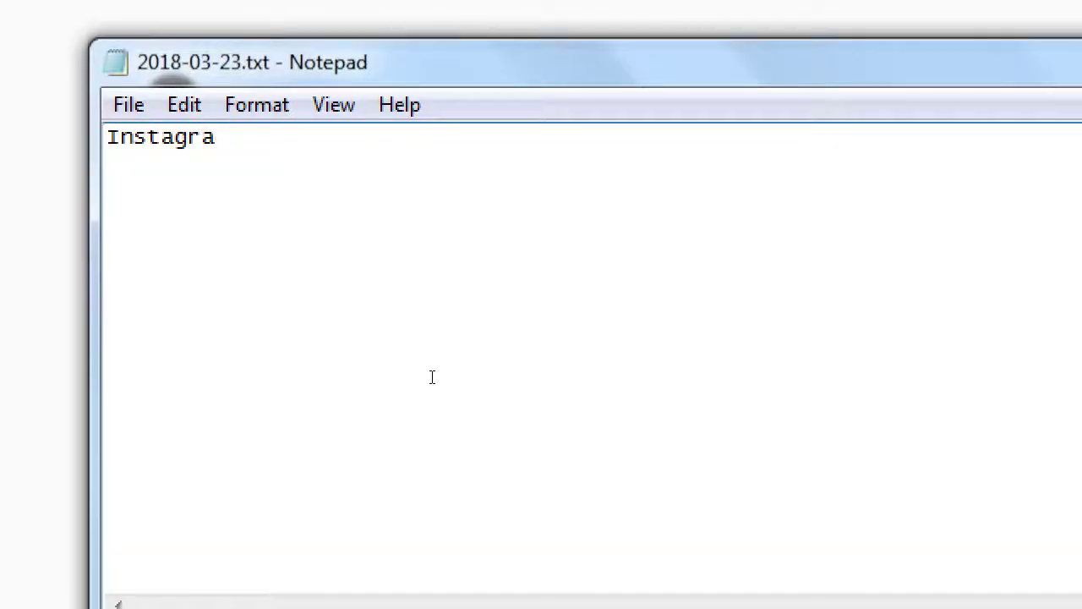
key("ctrl+a")
type("Accessing I")
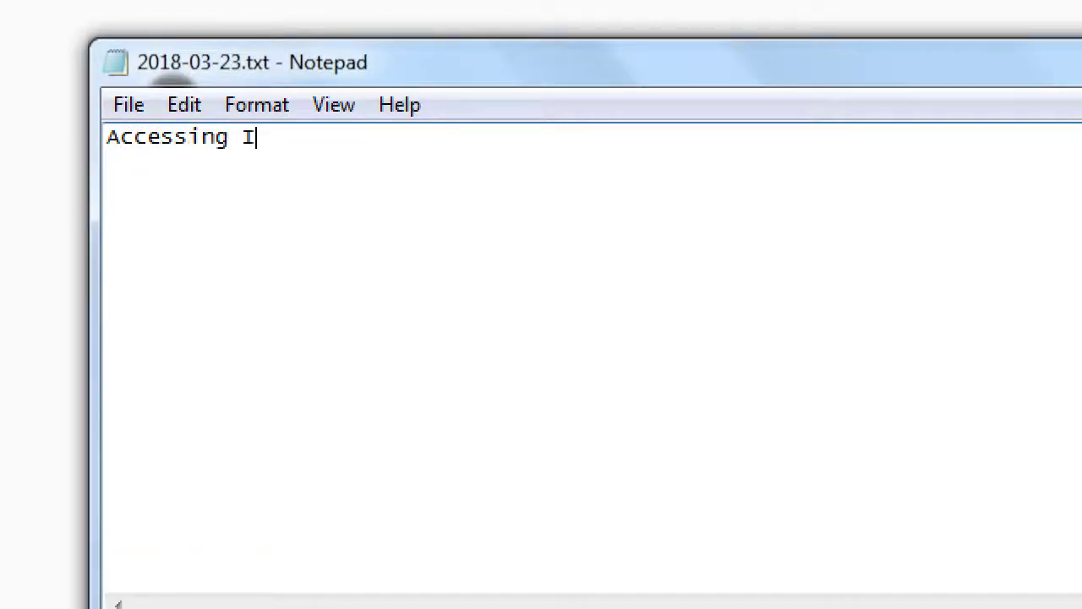
type("nstagram on a ")
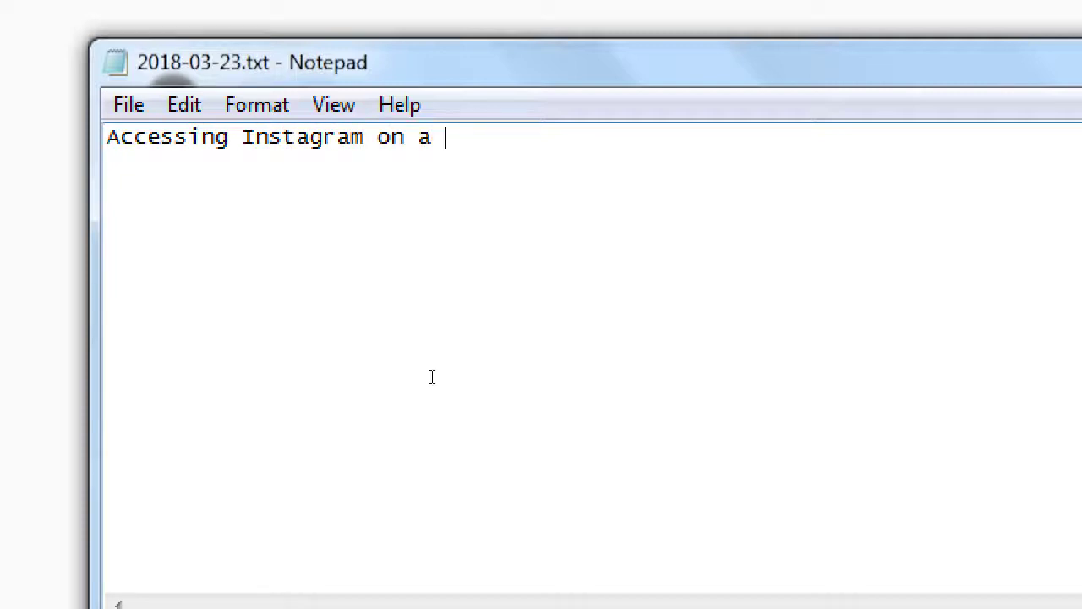
type("desktop")
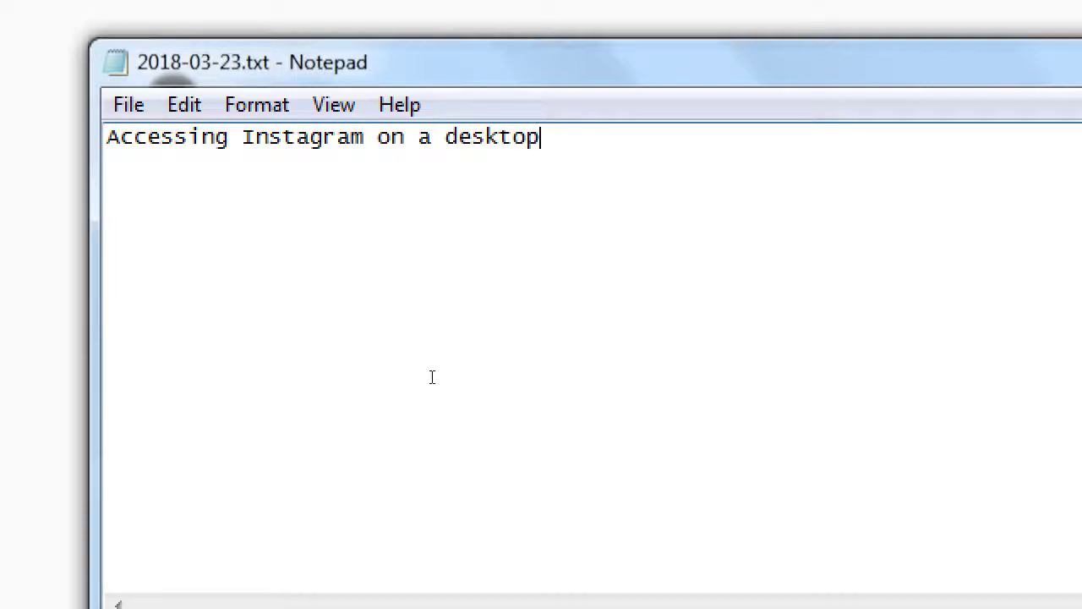
type(" web br")
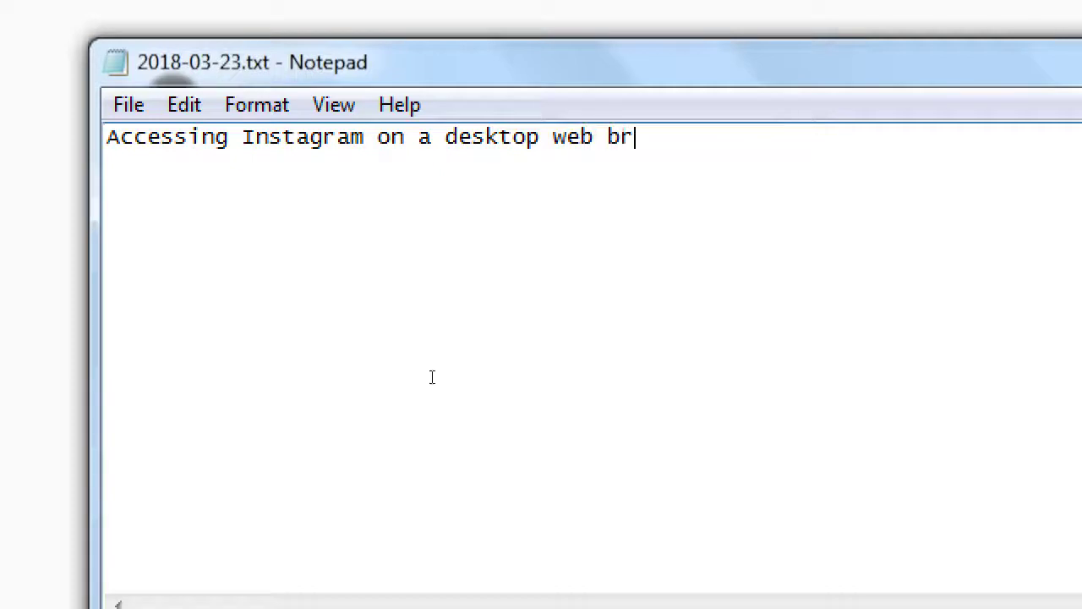
type("owser in Mobile")
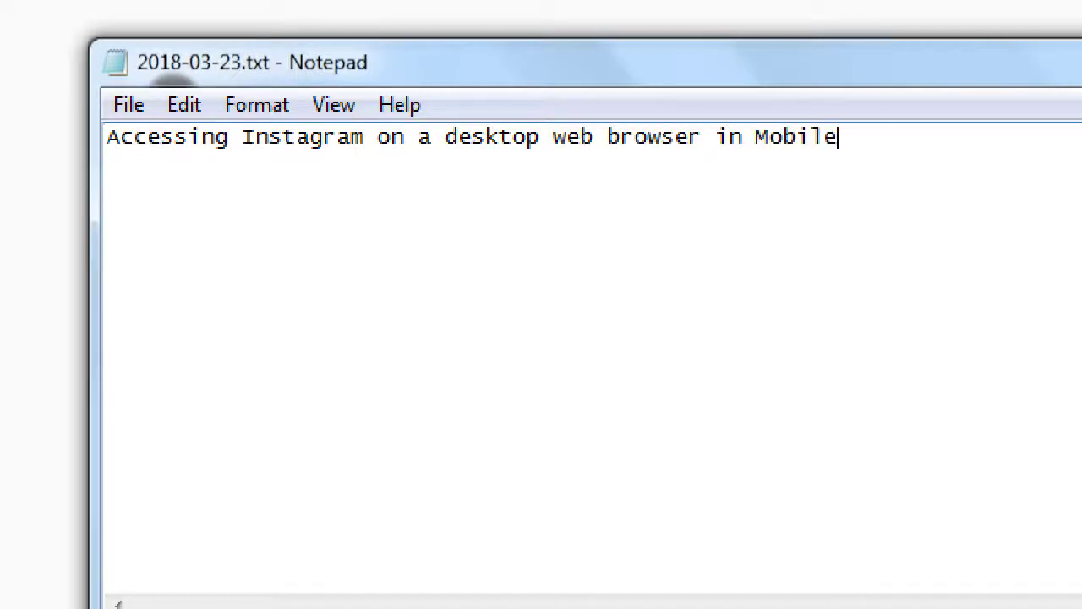
type(" Mode:")
key("Return")
type("Best to use Google ")
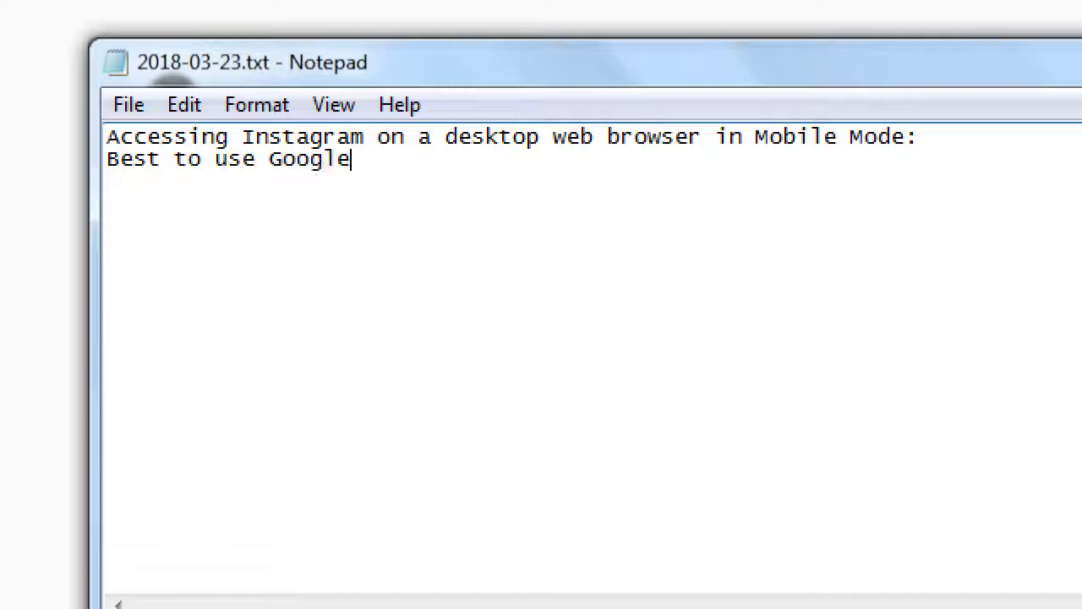
type("Chrome:")
key("Return")
key("Tab")
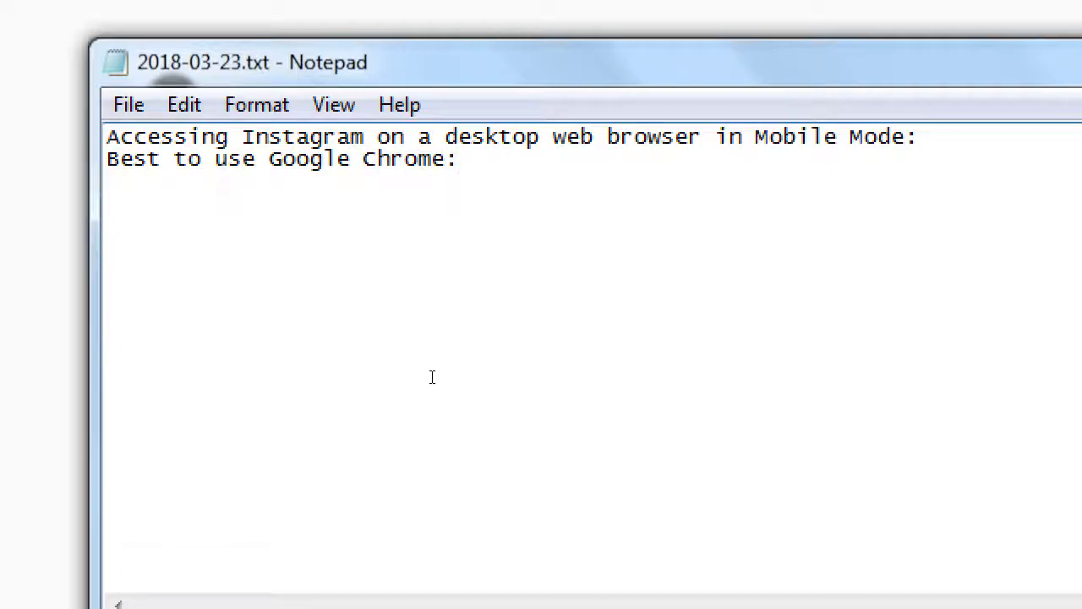
type("Visit ")
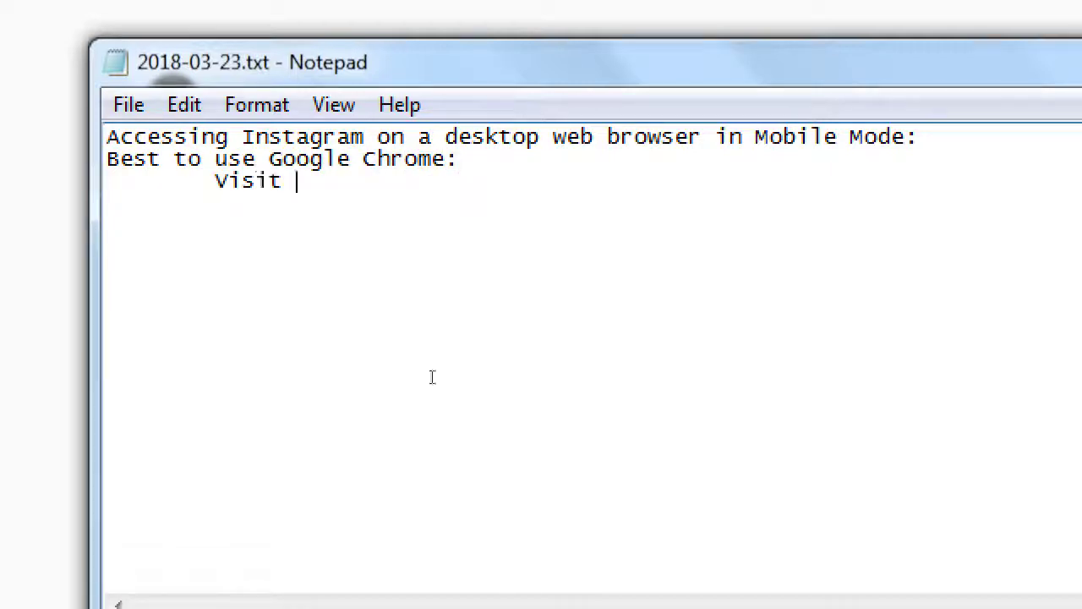
type("http://ins")
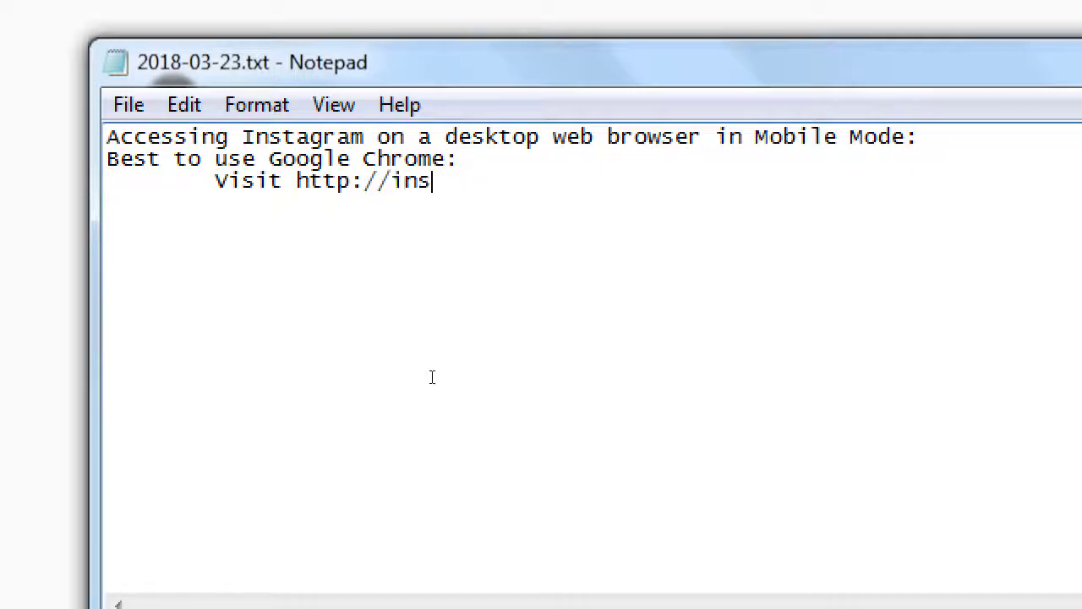
type("tagram.co")
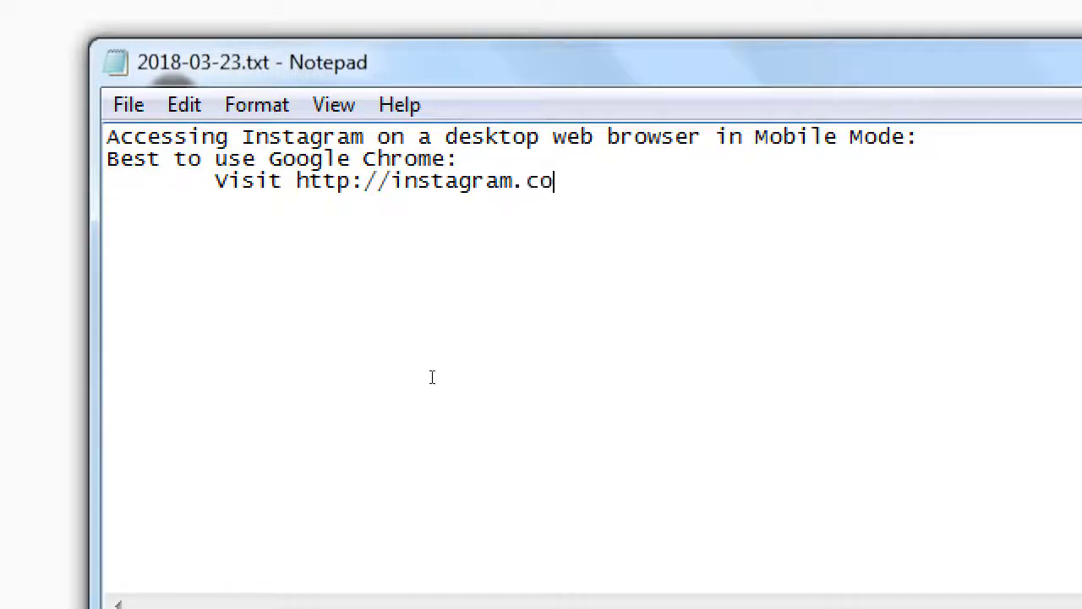
type("m, log in")
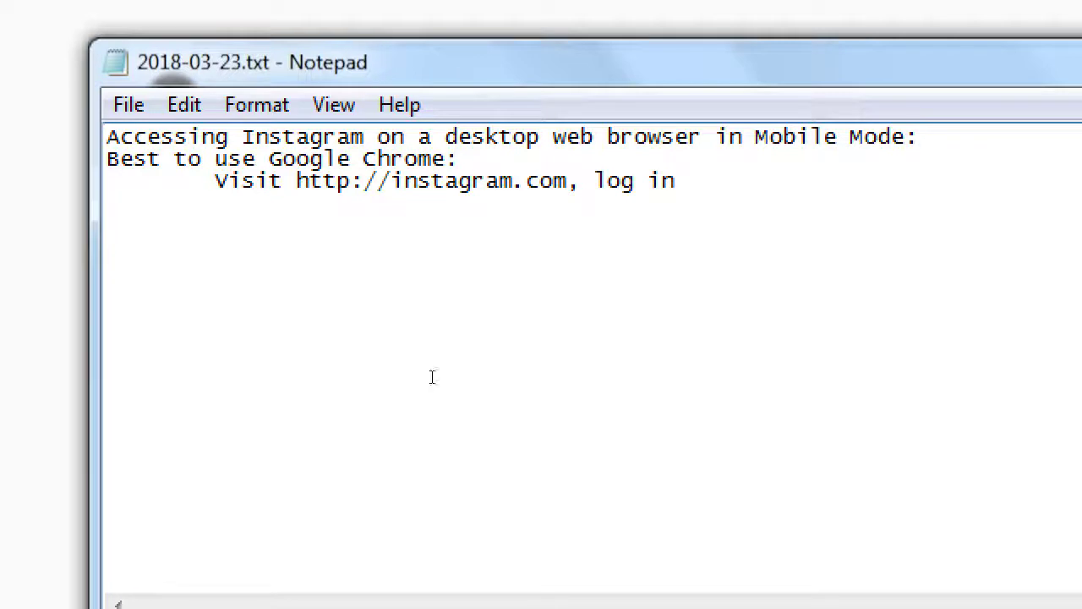
key("Return")
key("Tab")
type("Then on y")
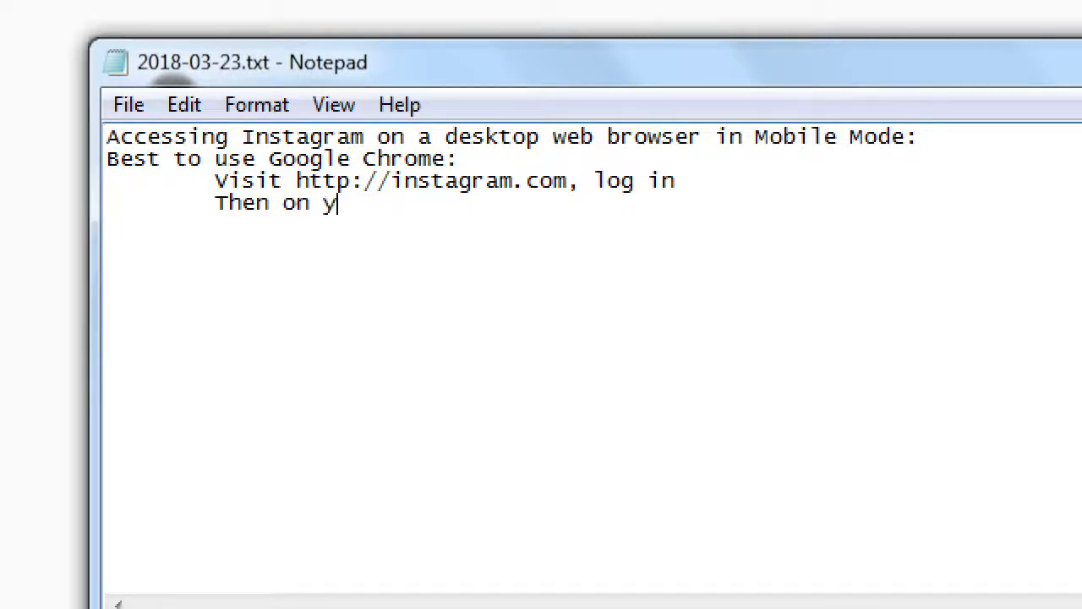
type("our keyboard press F12")
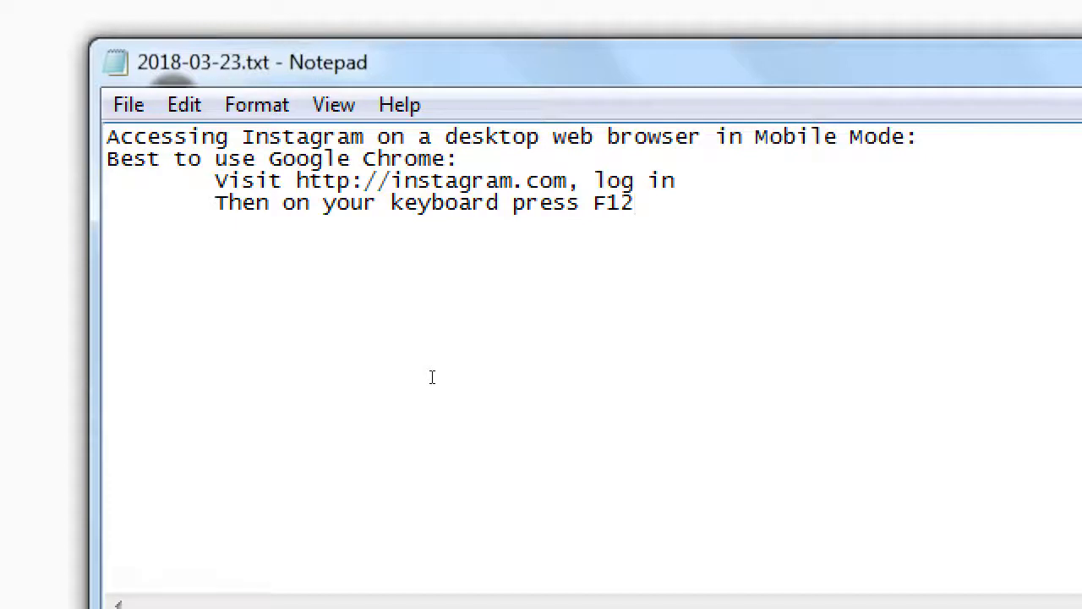
Add a deeper-indented line 'This turns on Developer Mode' and select it
key("Return")
key("Tab")
key("Tab")
type("This turns on Developer")
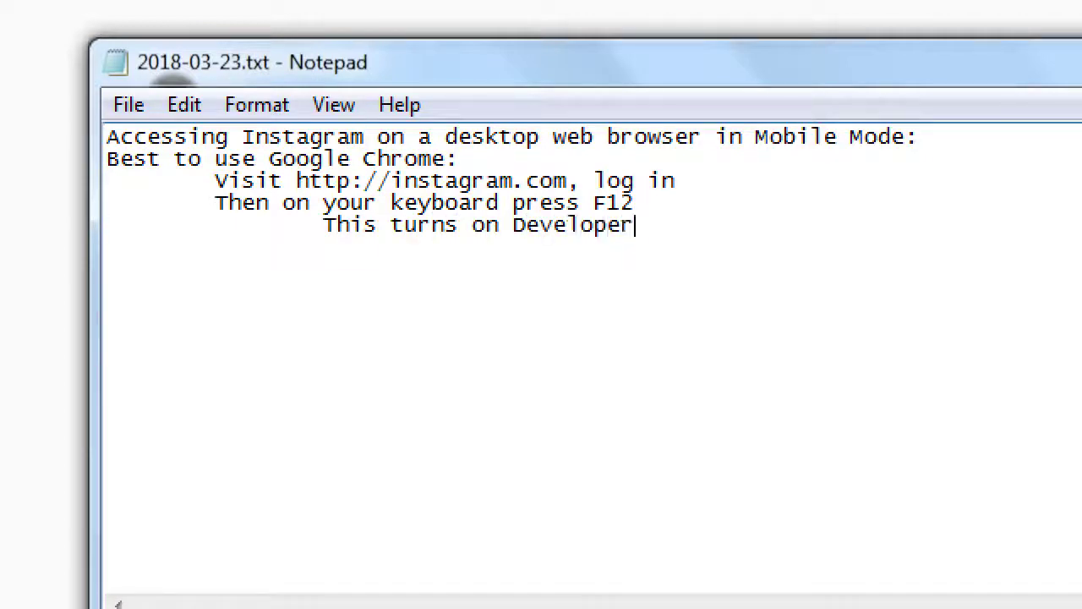
type(" Mode")
key("shift+Home")
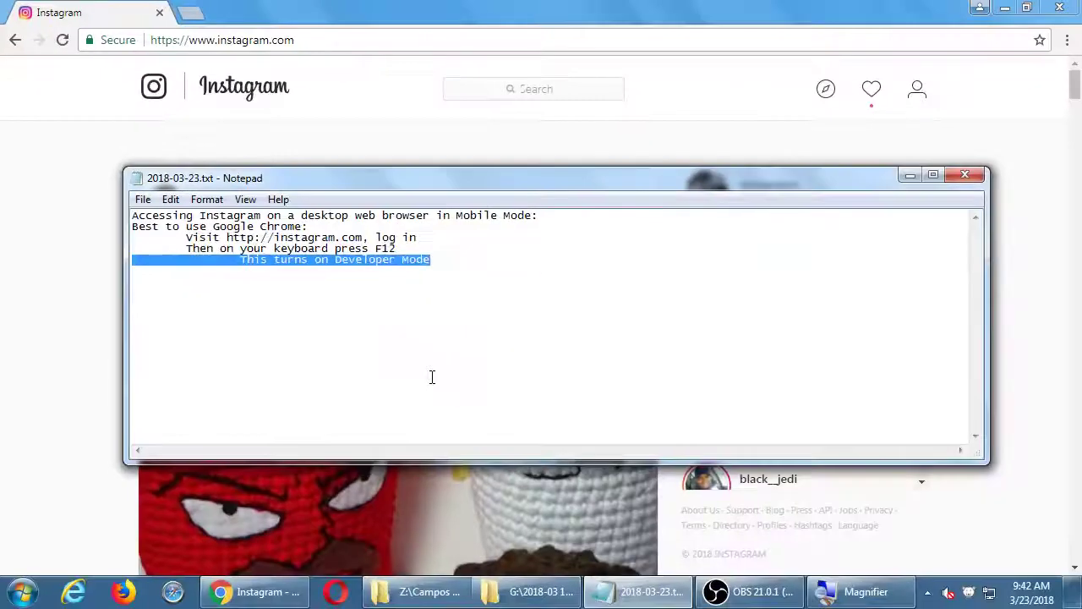
Open DevTools on the Instagram page and emulate the Responsive device size
left_click(408, 6)
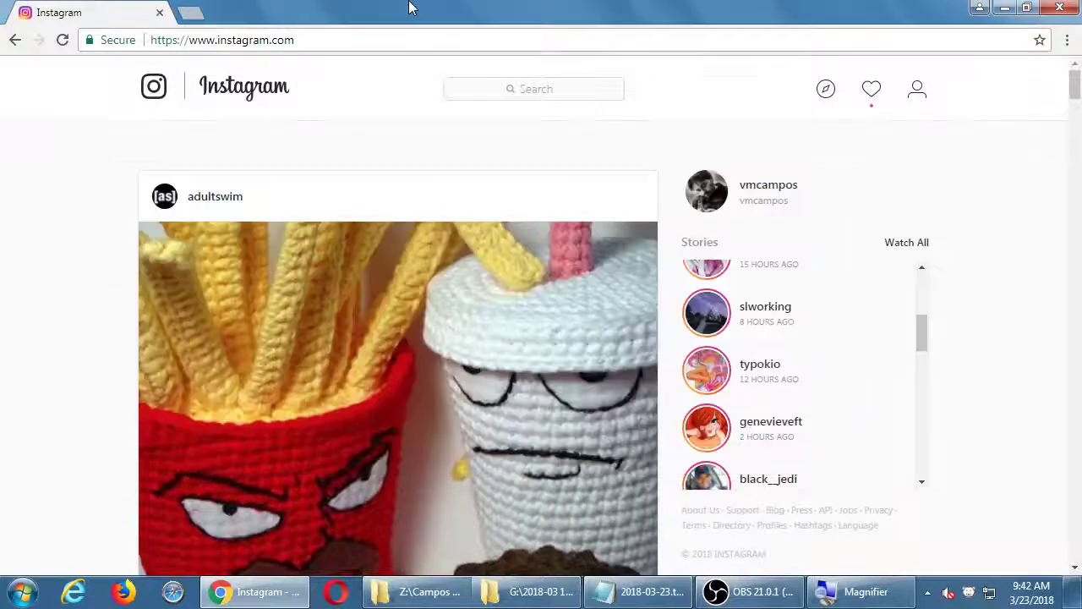
key("F12")
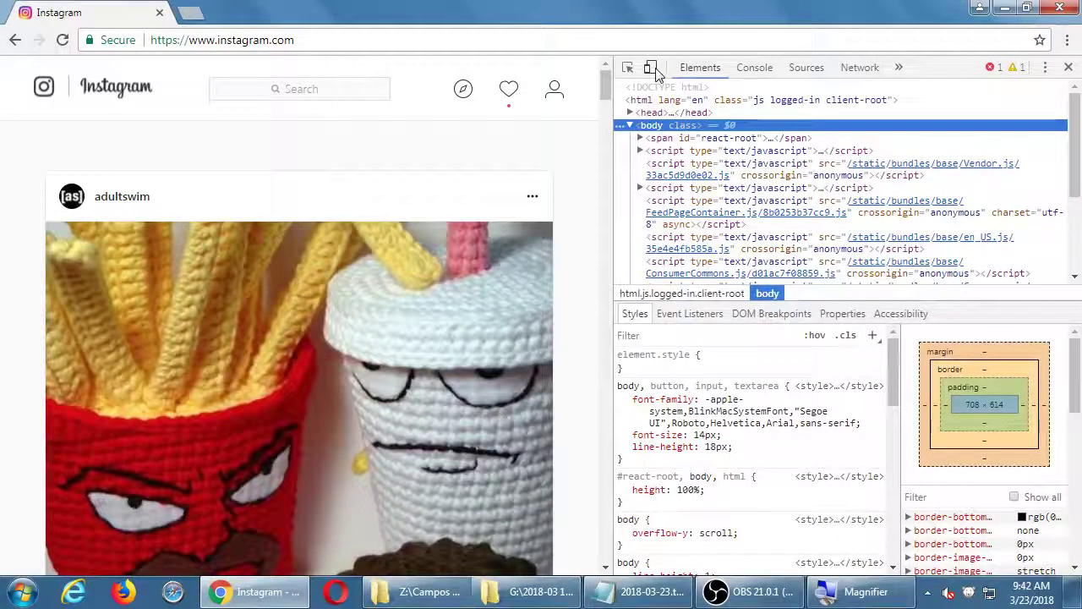
left_click(652, 70)
left_click(239, 69)
left_click(230, 90)
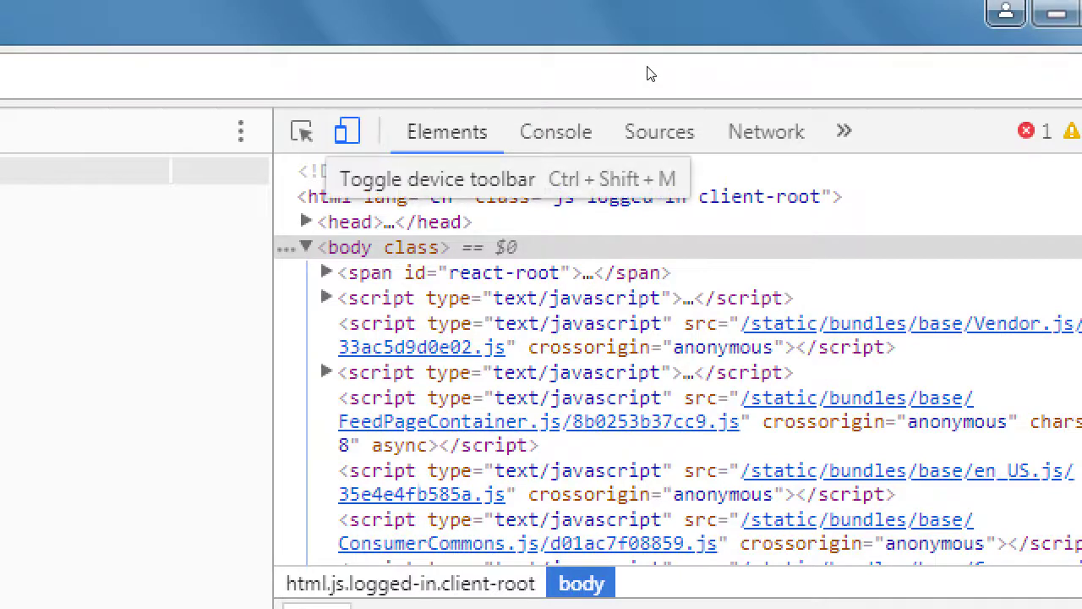
Switch back to the Notepad notes window
key("alt+Tab")
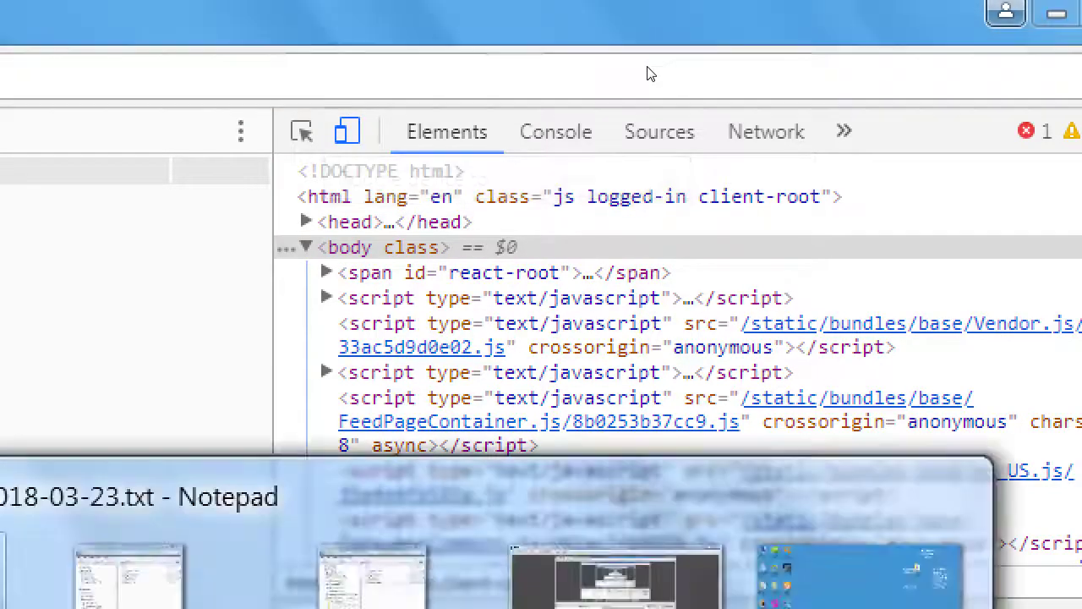
key("alt+Tab")
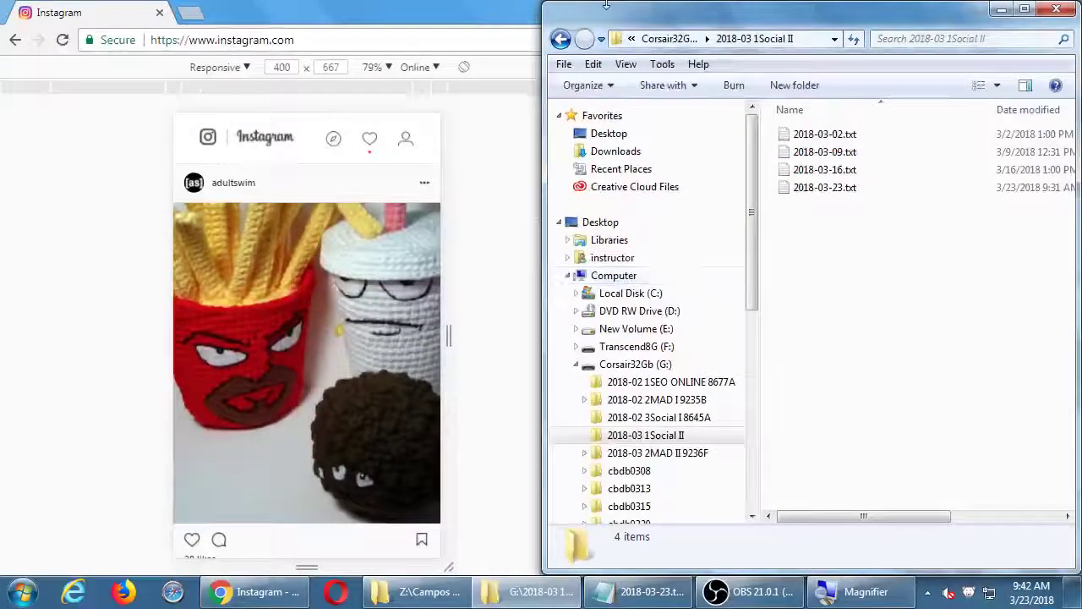
left_click(642, 592)
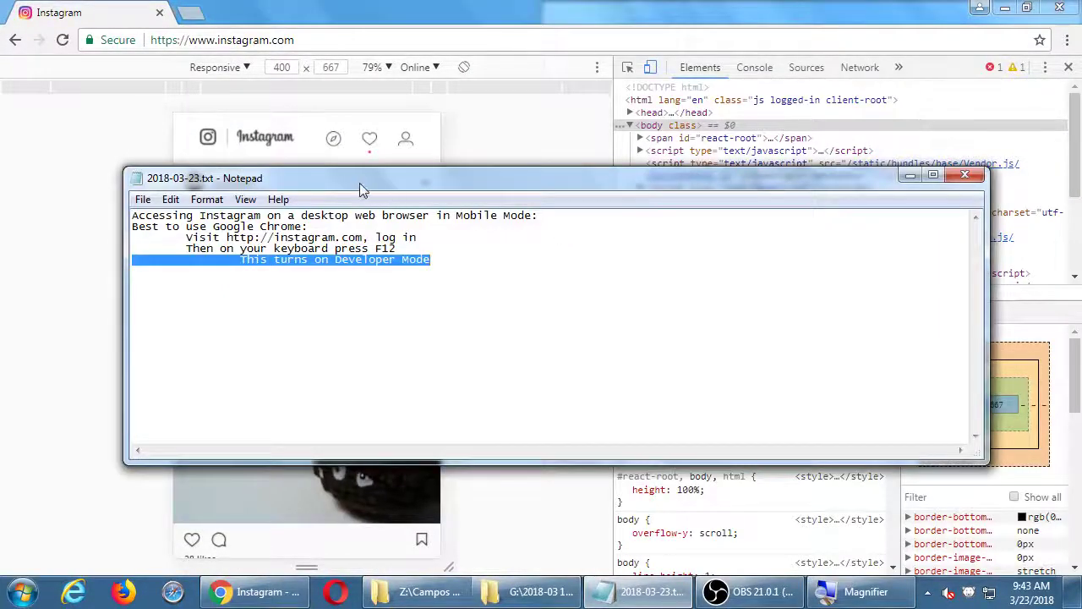
Add the note 'In the new tab bar, next to "Elements" Click on Toggle Device Toolbar to enter mobile simulation mode'
left_click_drag(363, 177, 803, 93)
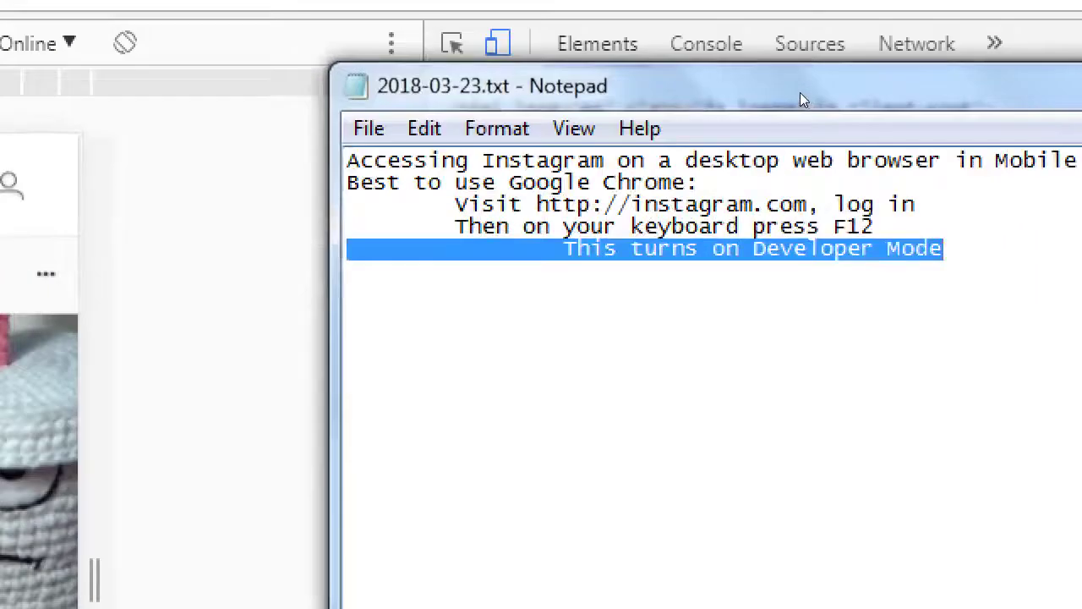
left_click_drag(796, 93, 782, 128)
key("Right")
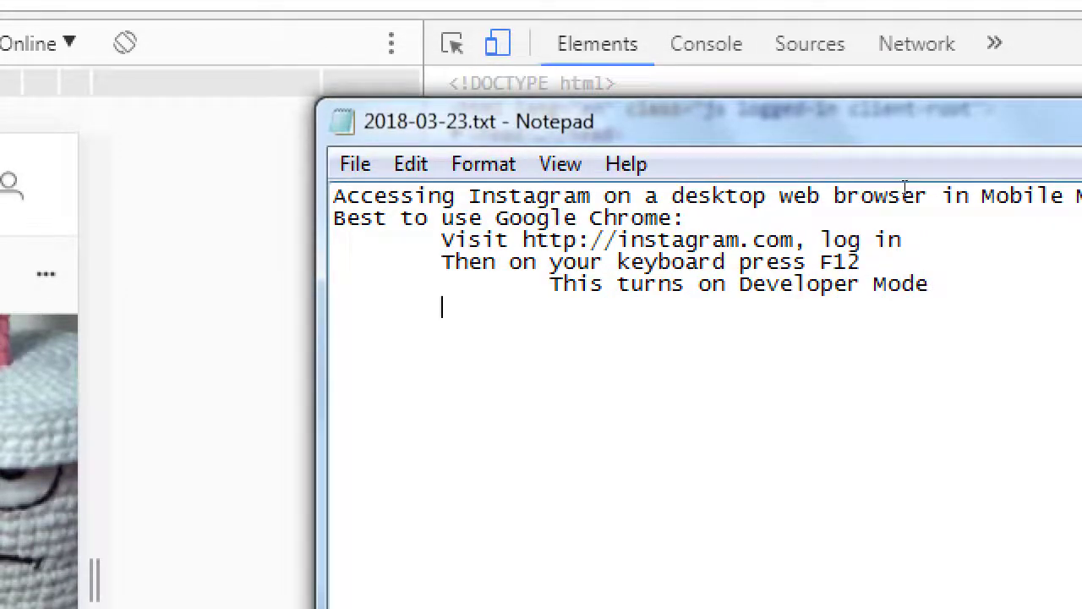
type("In the new tab b")
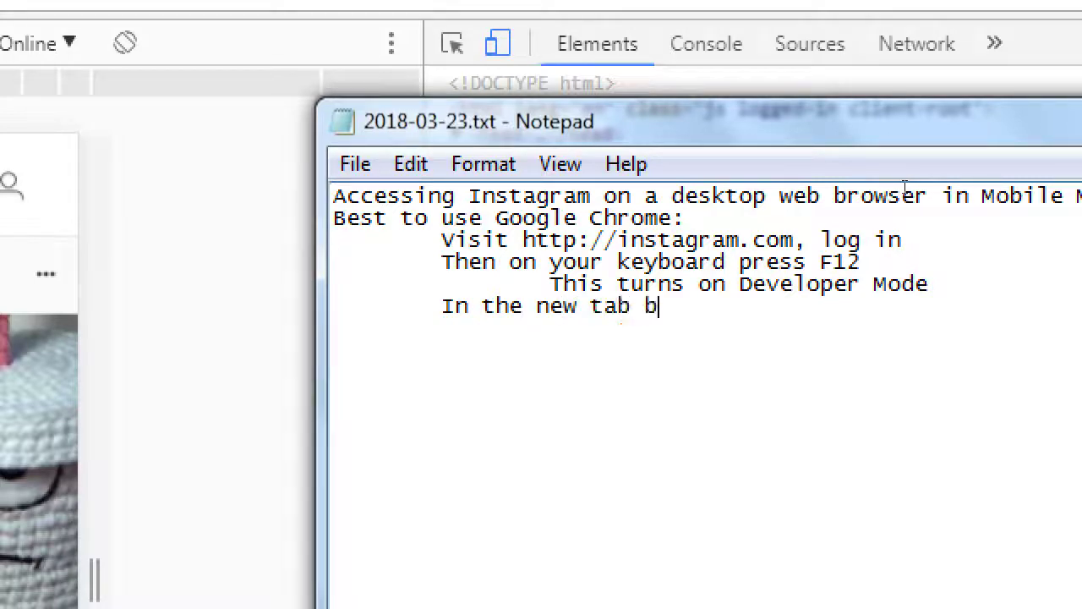
type("ar, nexst to")
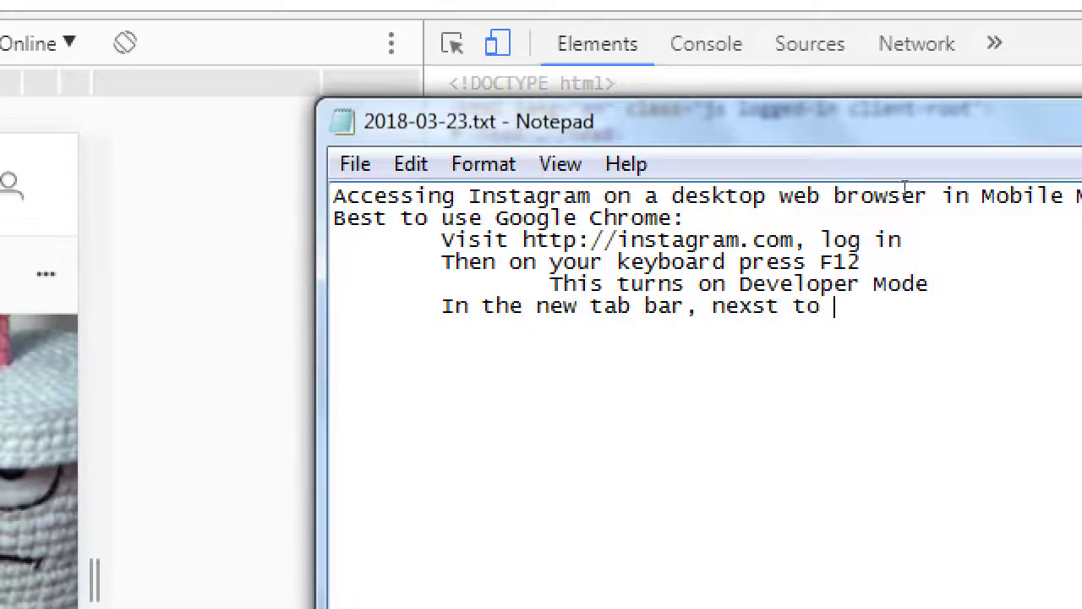
key("BackSpace")
key("BackSpace")
key("BackSpace")
key("BackSpace")
key("BackSpace")
key("BackSpace")
type("t to \"Elements\" \t  ")
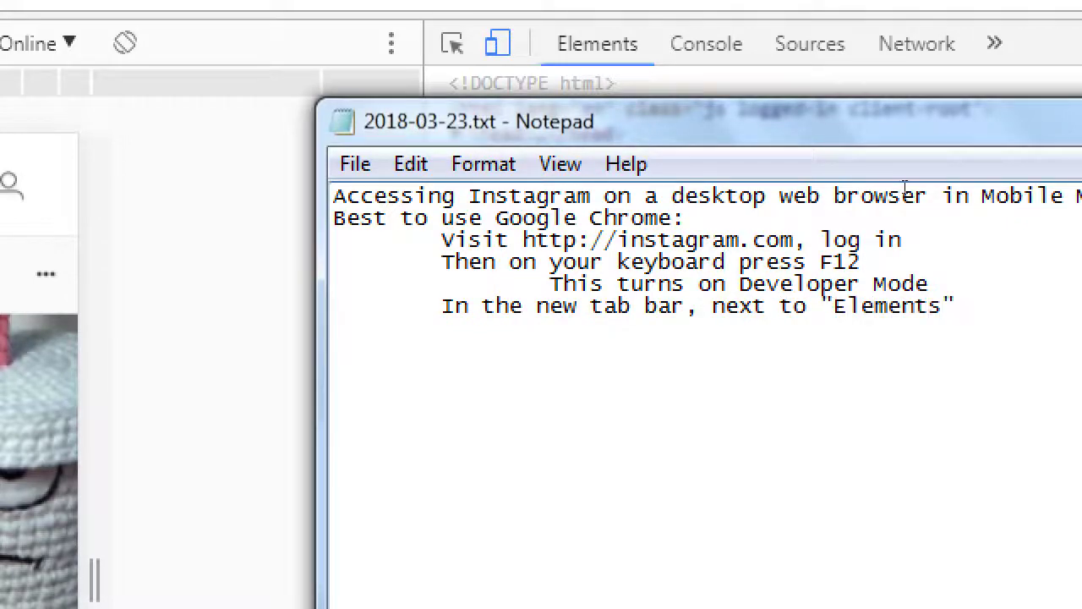
type("Click on D")
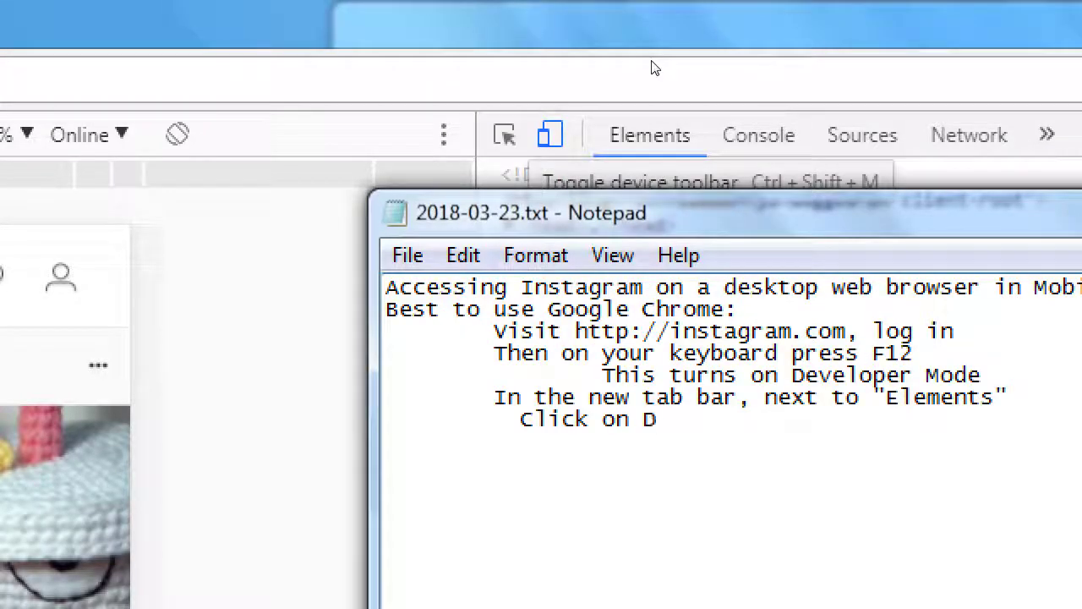
key("BackSpace")
type("Toggle Device ")
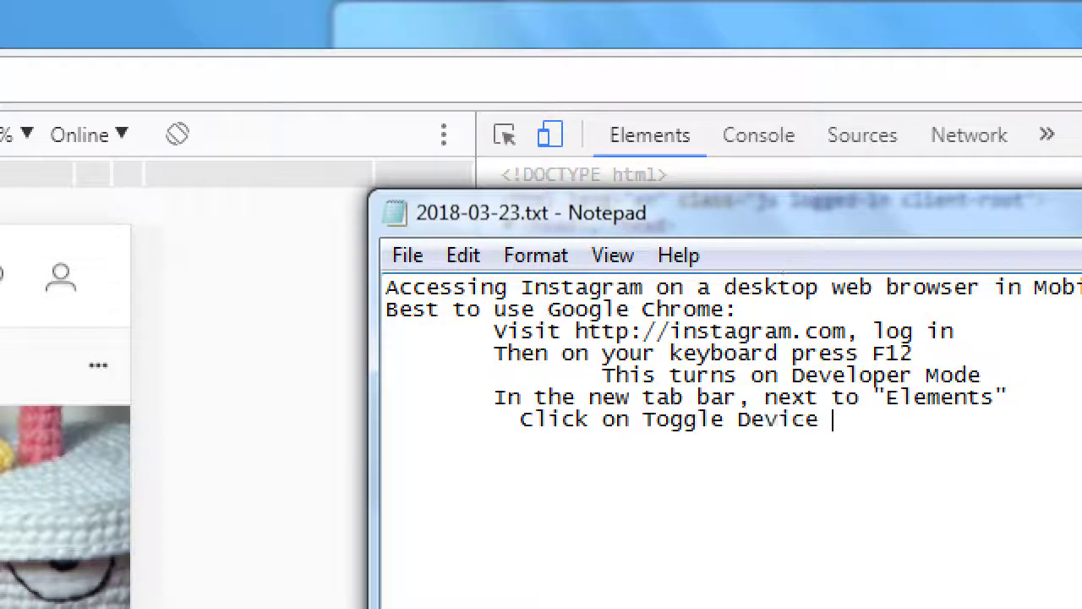
type("Toolbar to ")
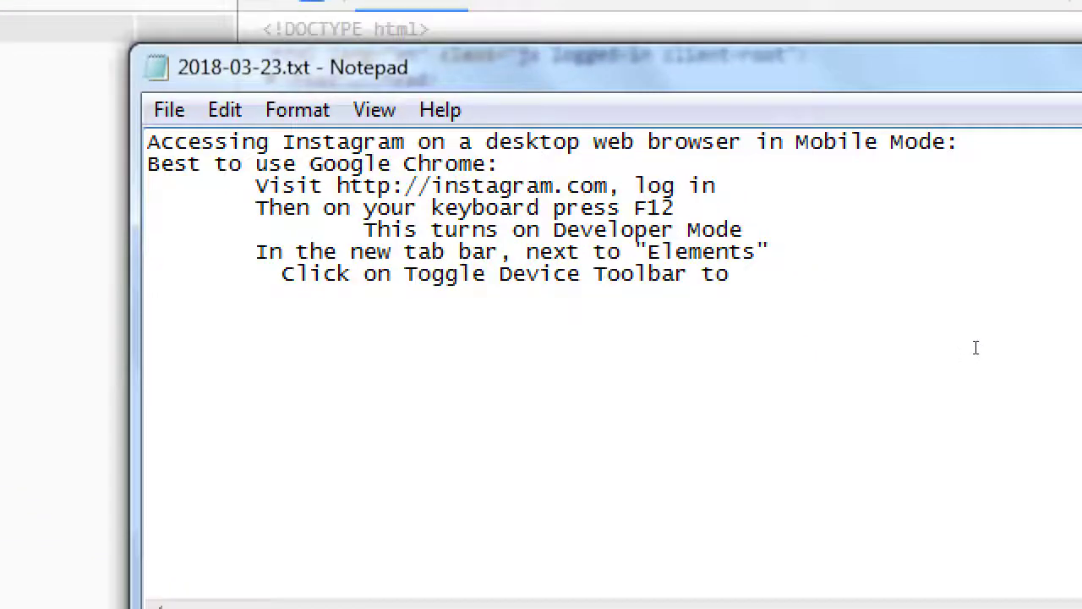
type("enter m")
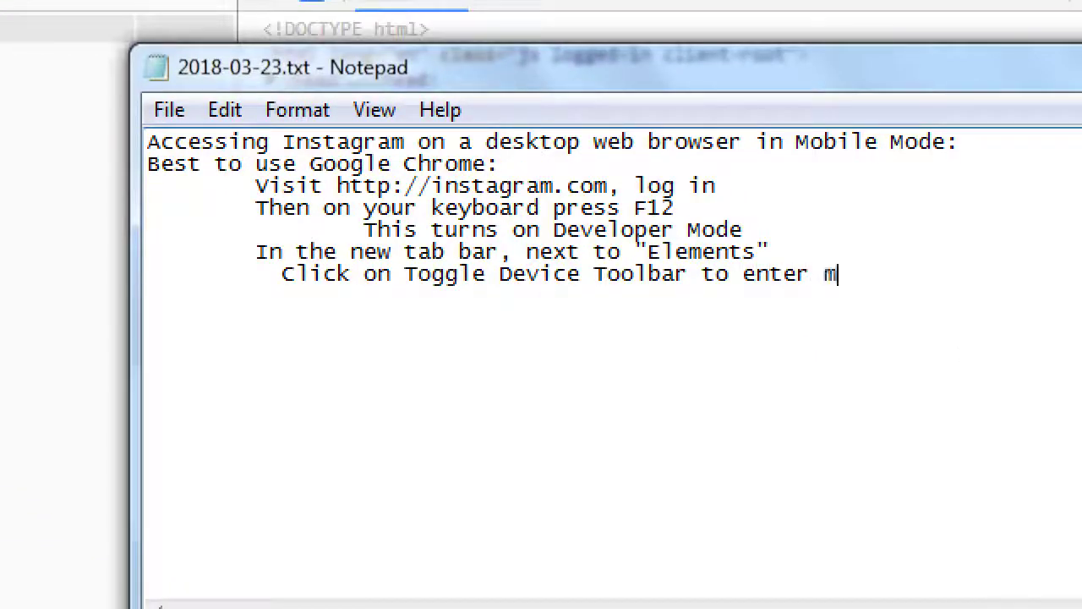
type("obile simulati")
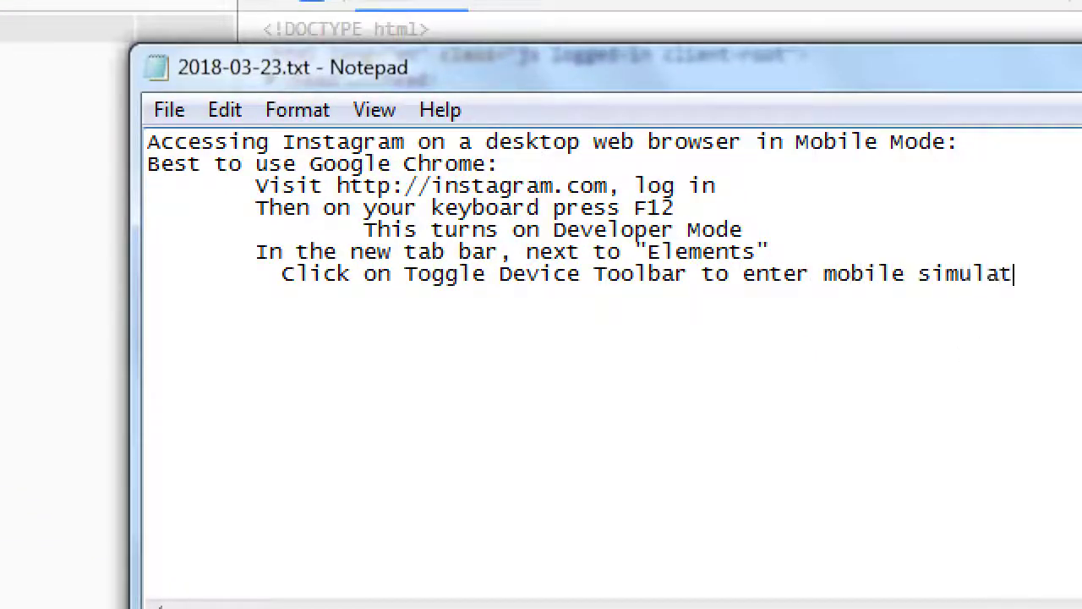
type("on m")
type("ode")
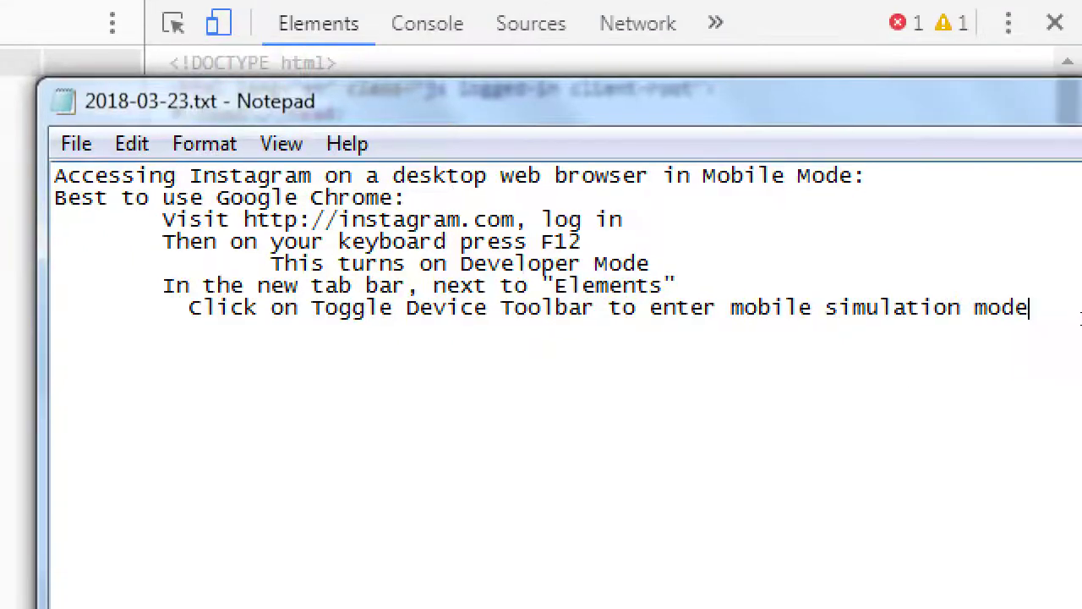
Add an indented line 'Then, select a mobile device profile'
key("Return")
key("Tab")
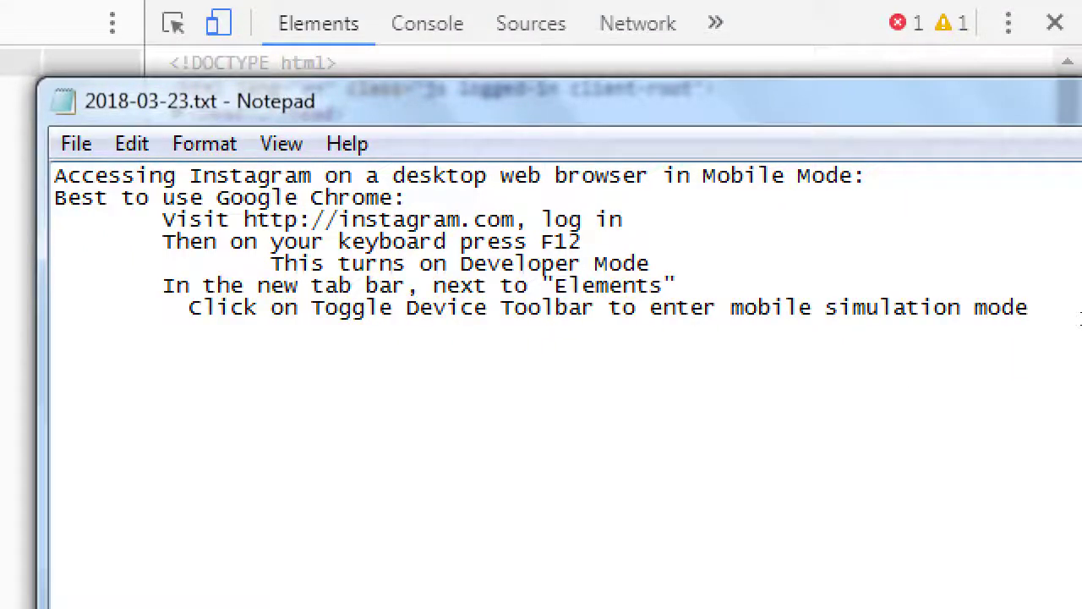
type("Then, select a ")
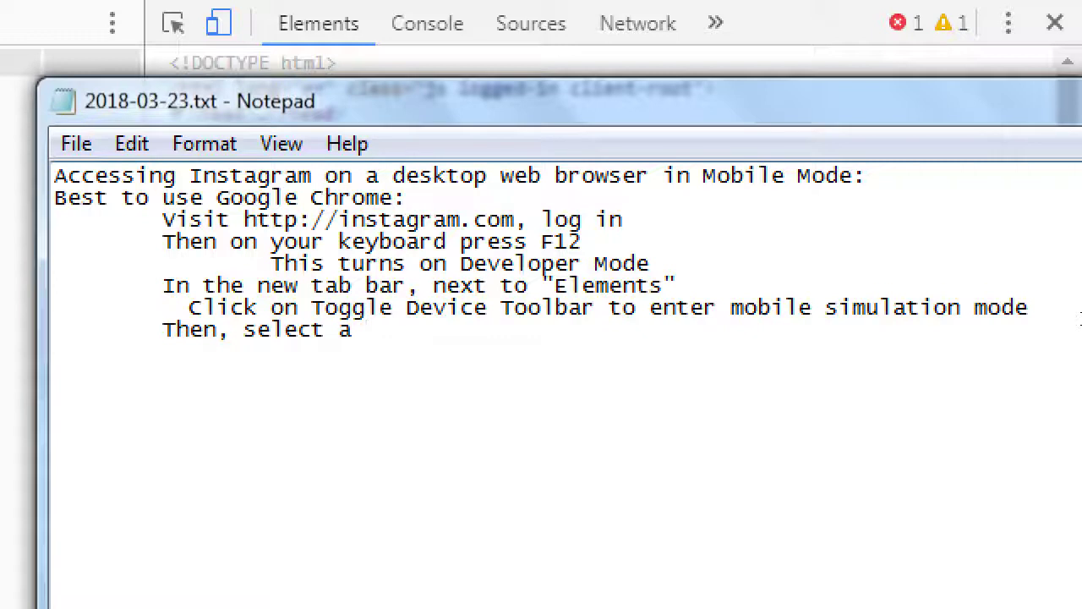
type("mobile d")
key("BackSpace")
type("bile d")
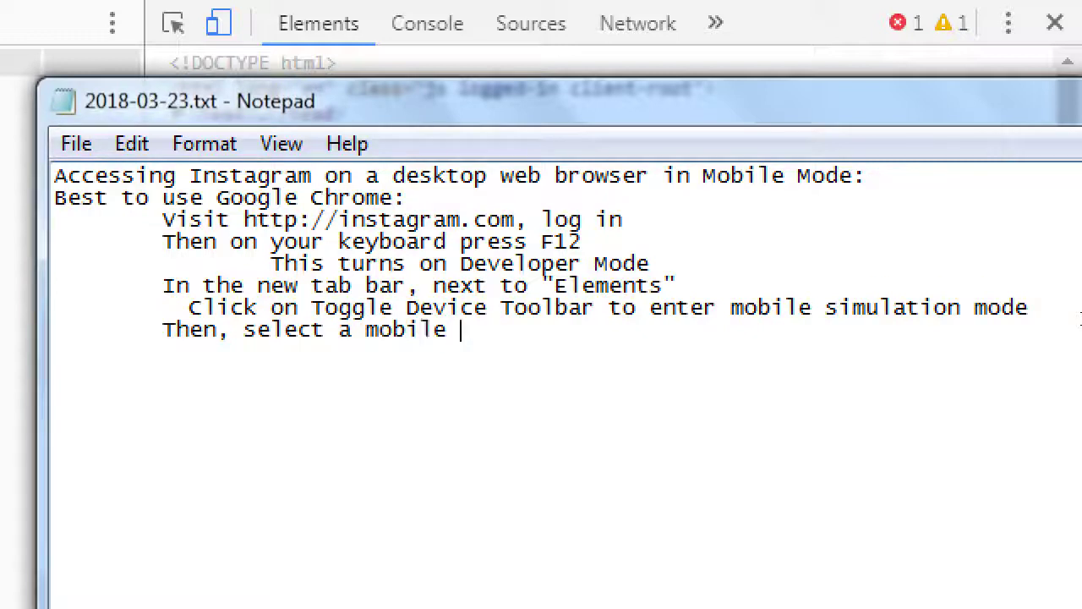
type("evice profile")
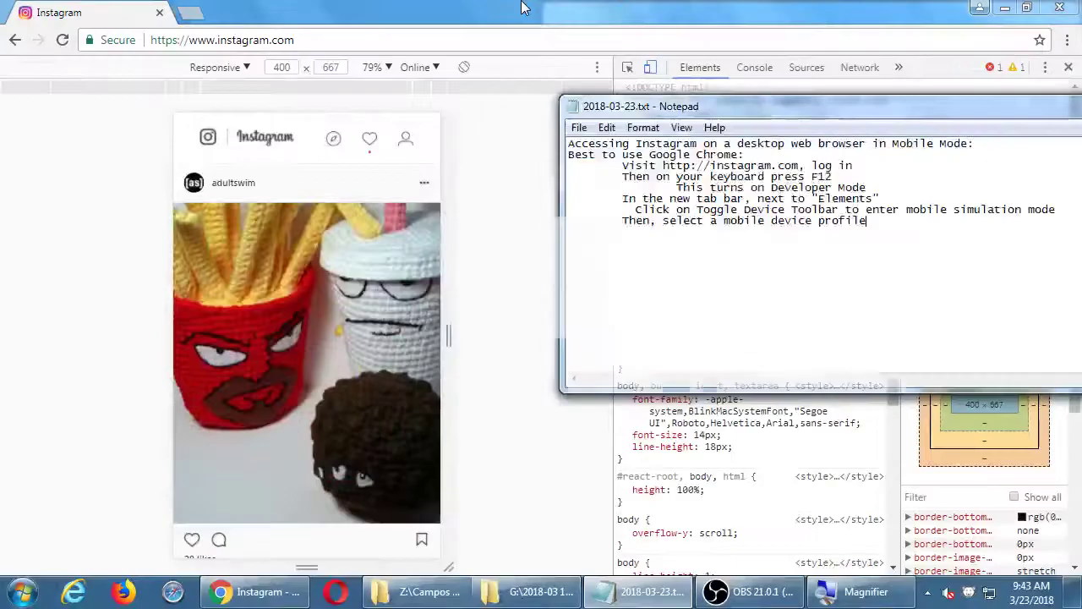
Emulate the Instagram page as iPhone 7 (375 × 667), then move the notes window upper left
left_click(522, 7)
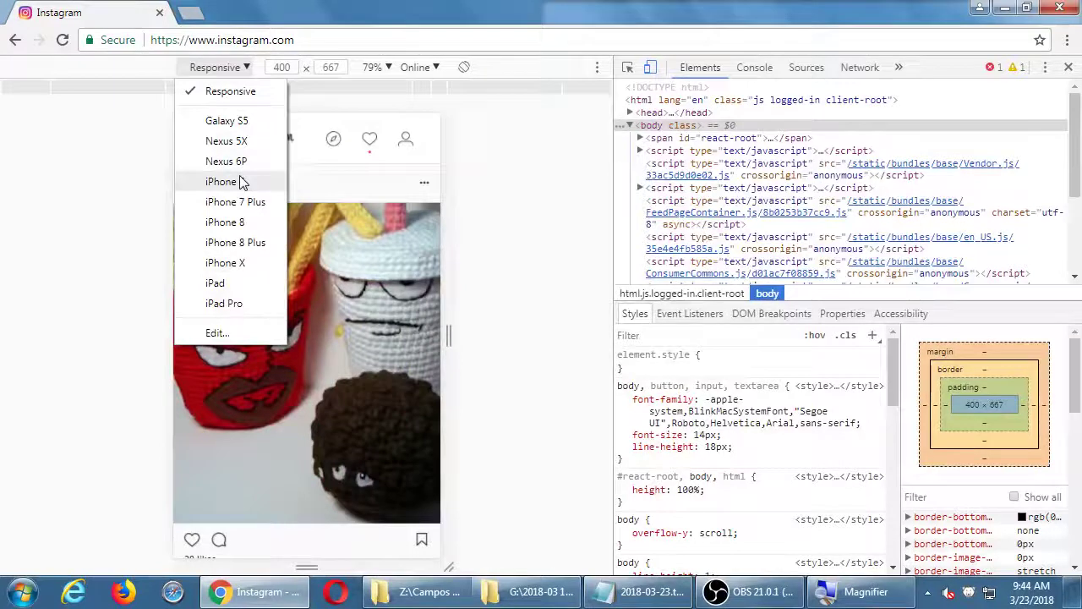
left_click(242, 182)
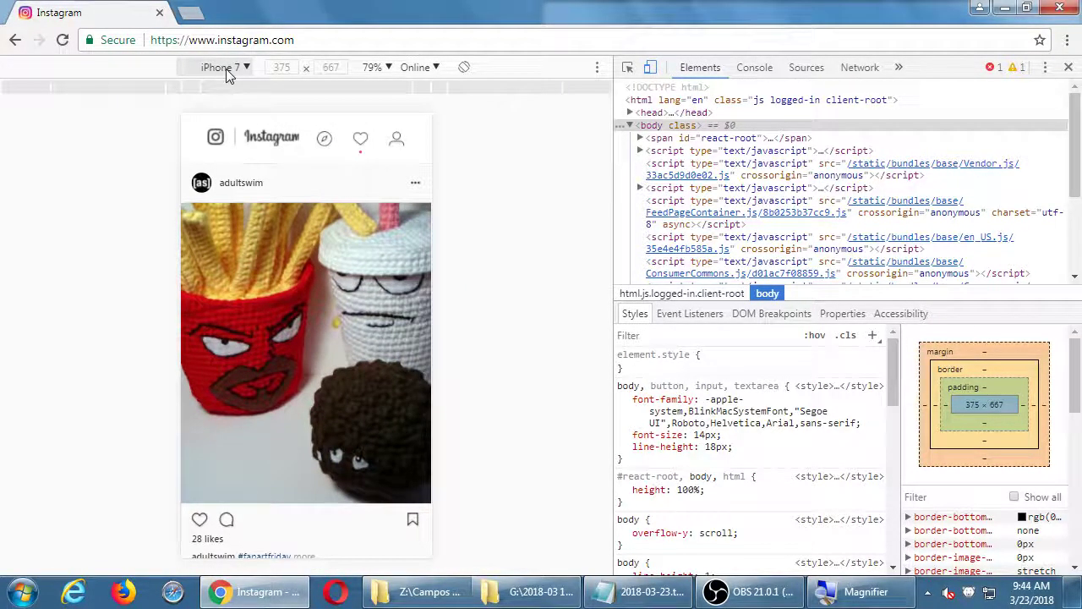
left_click(652, 594)
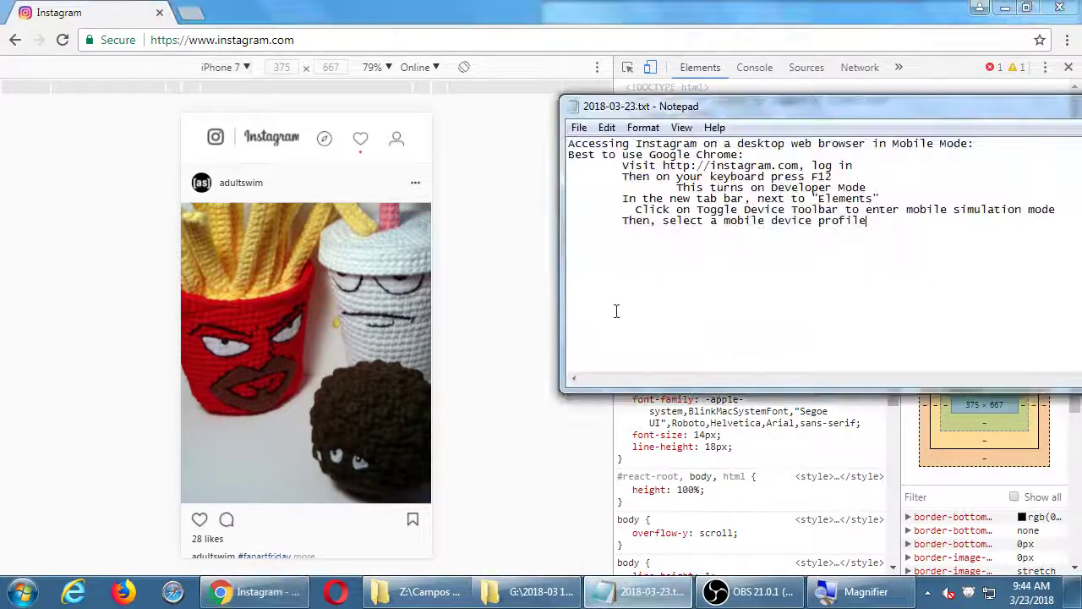
left_click_drag(747, 113, 312, 160)
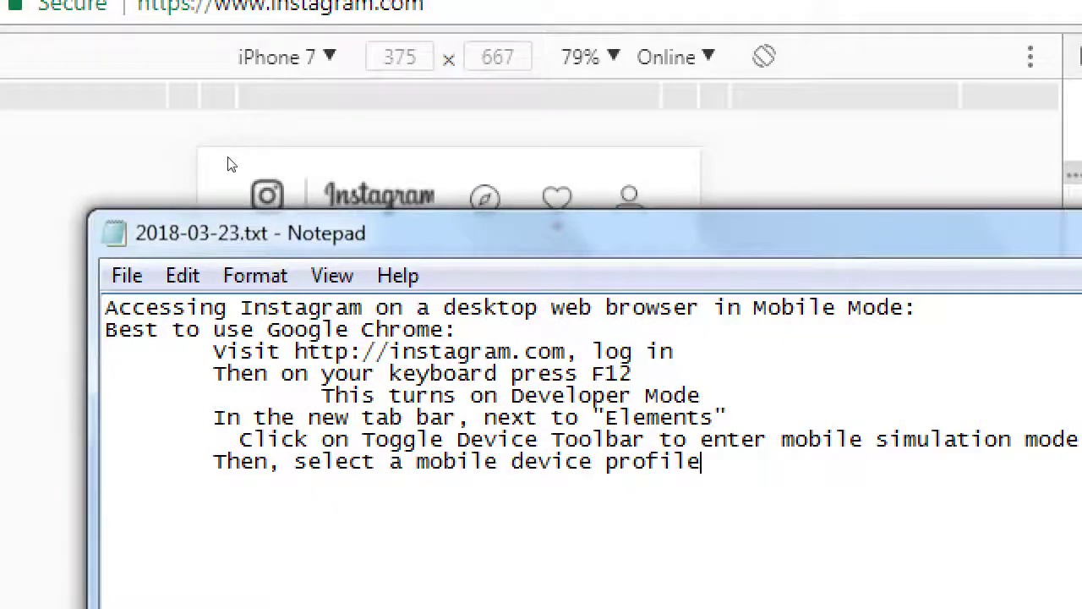
left_click_drag(205, 196, 192, 120)
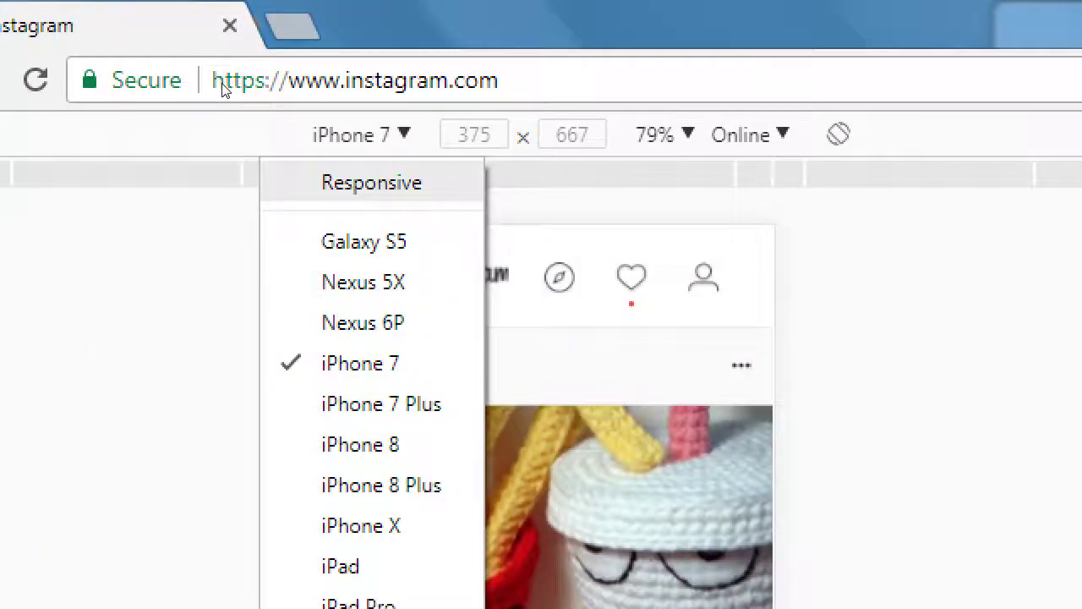
Step through the device profiles and emulate the page as a Nexus 5X
key("Down")
key("Down")
key("Down")
key("Down")
key("Down")
key("Down")
key("Down")
key("Down")
key("Down")
key("Down")
key("Up")
key("Escape")
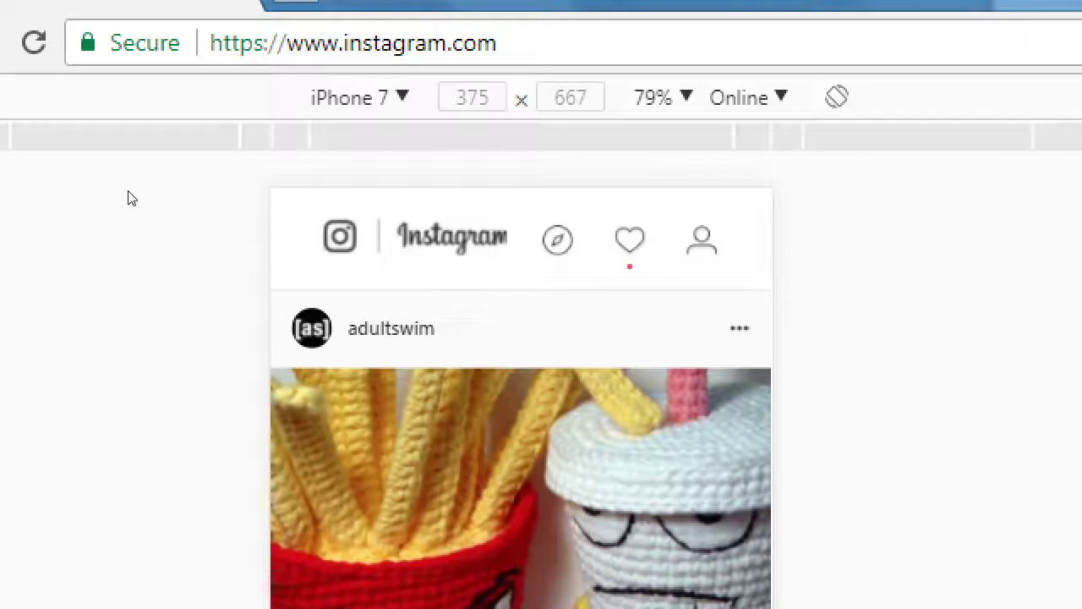
key("space")
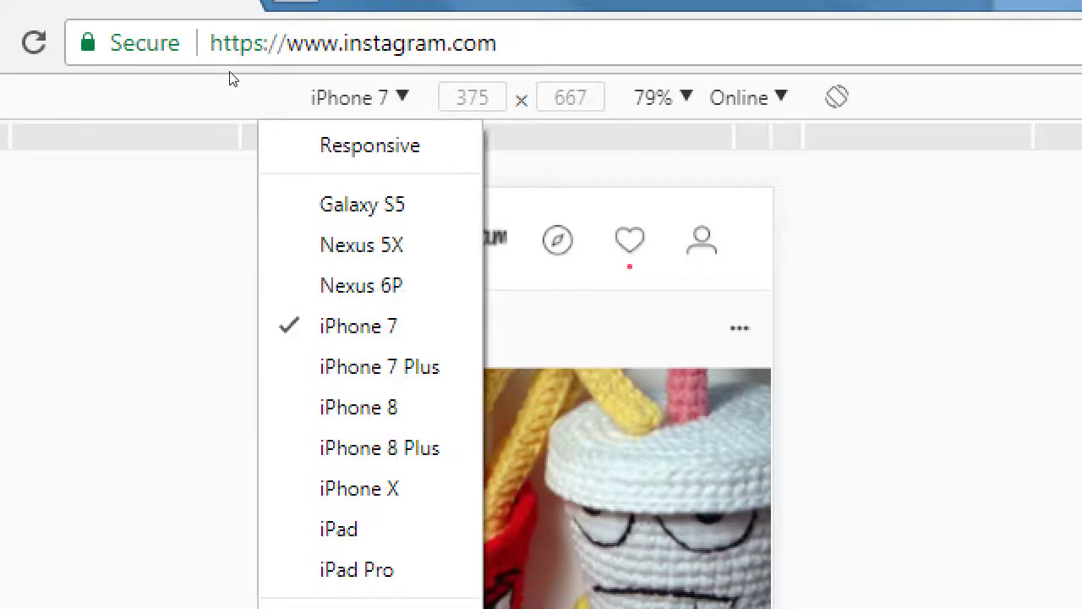
key("Down")
key("Down")
key("Down")
key("Down")
key("Up")
key("Up")
key("Up")
key("Up")
key("Up")
key("Up")
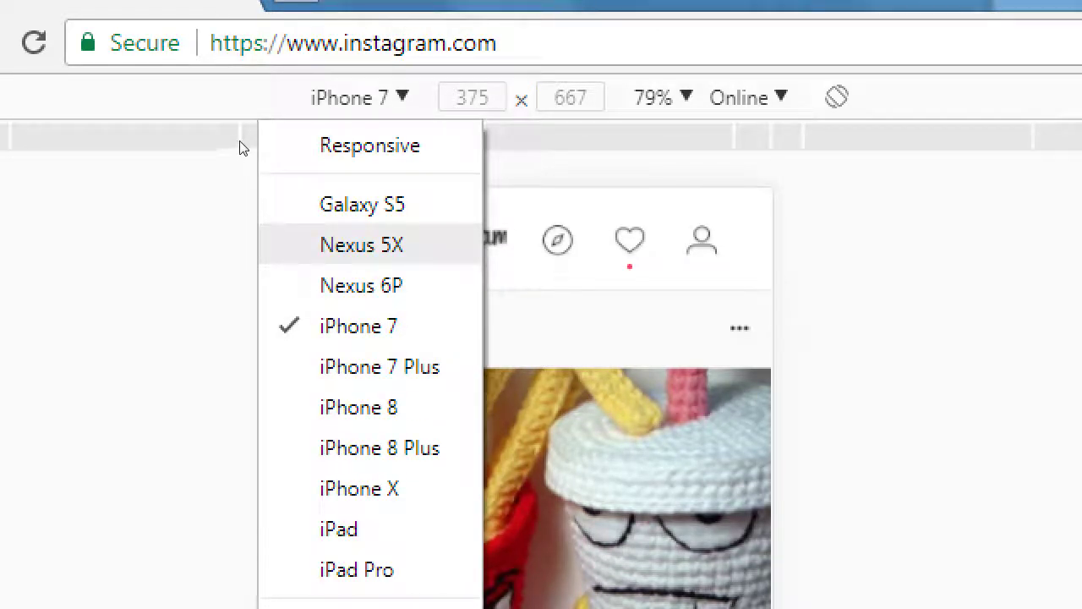
key("Return")
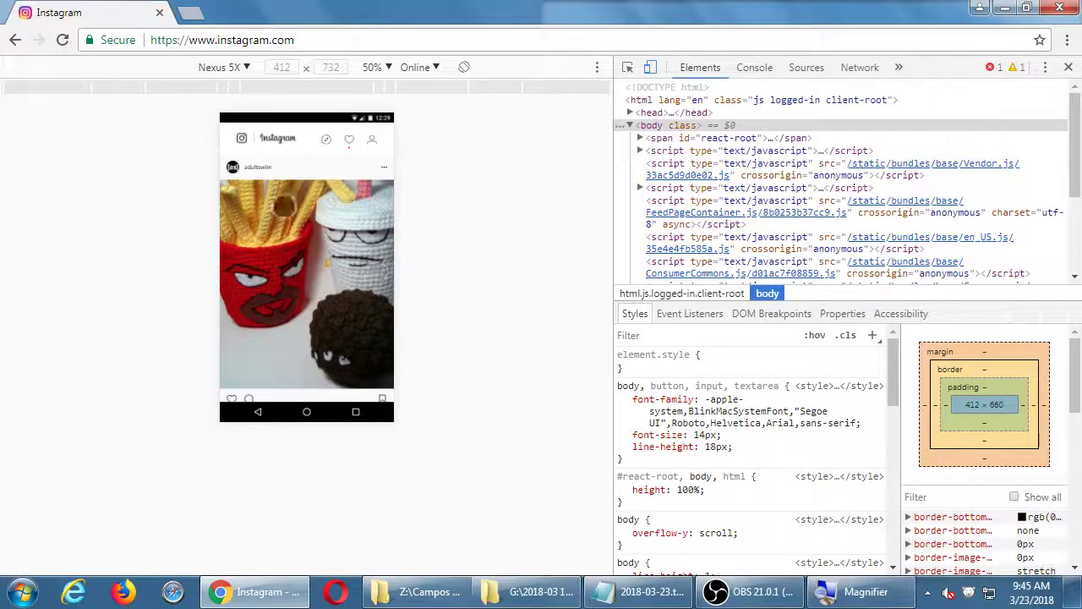
Preview the page as iPhone 8, then return to iPhone 7
left_click(229, 67)
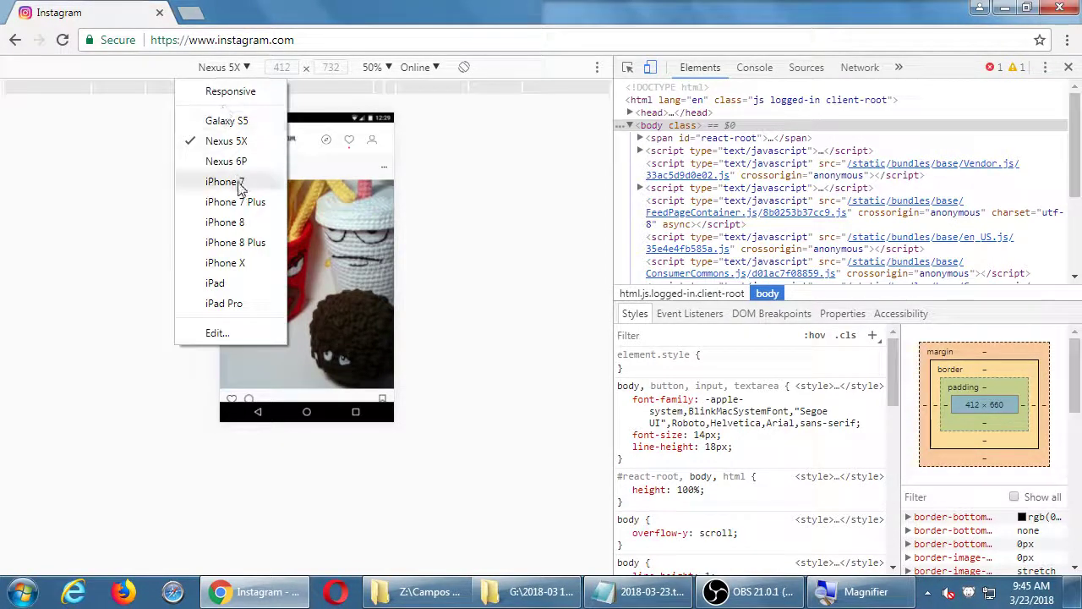
left_click(240, 221)
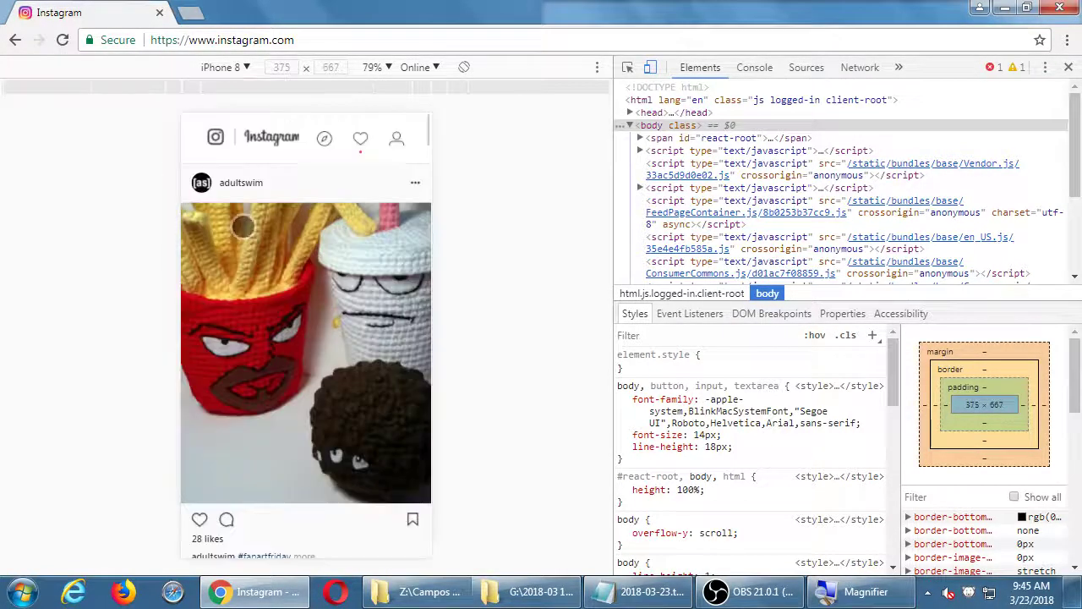
left_click(233, 73)
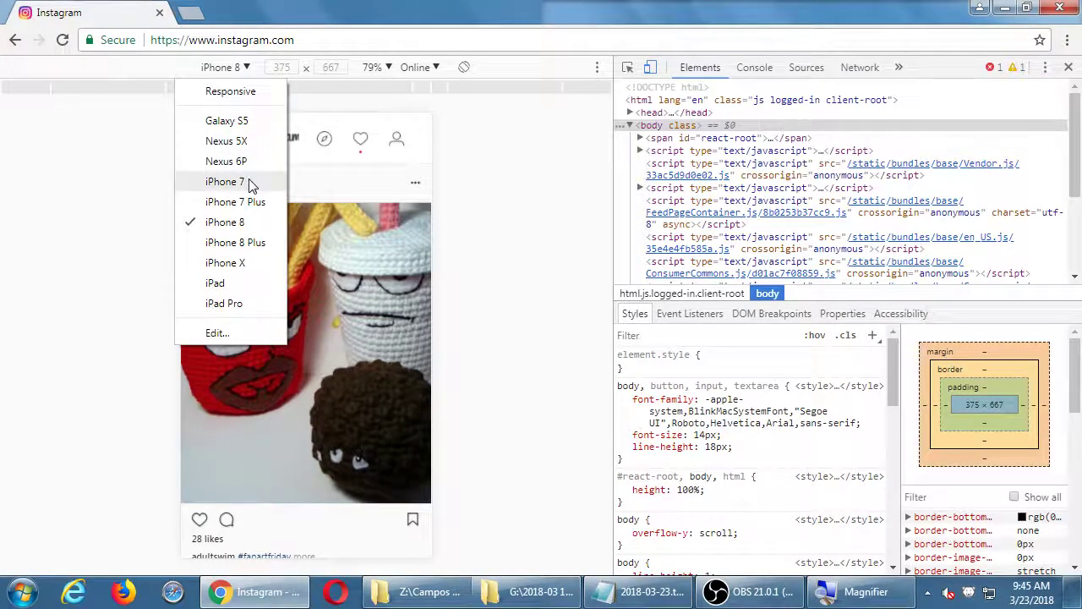
left_click(250, 184)
View and close the Emulated Devices settings, then bring the notes forward
left_click(232, 73)
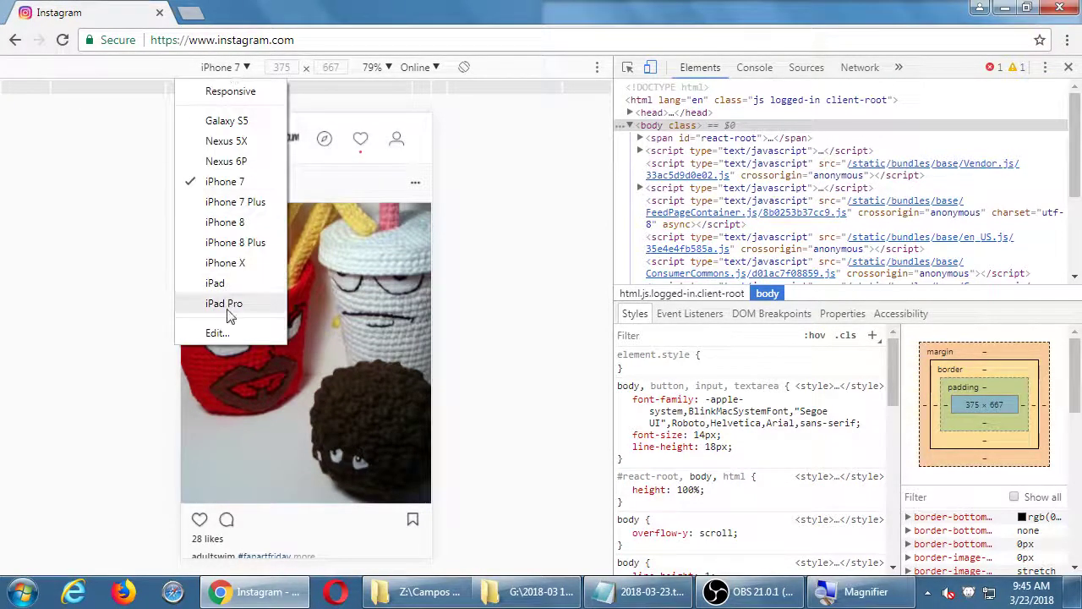
left_click(228, 330)
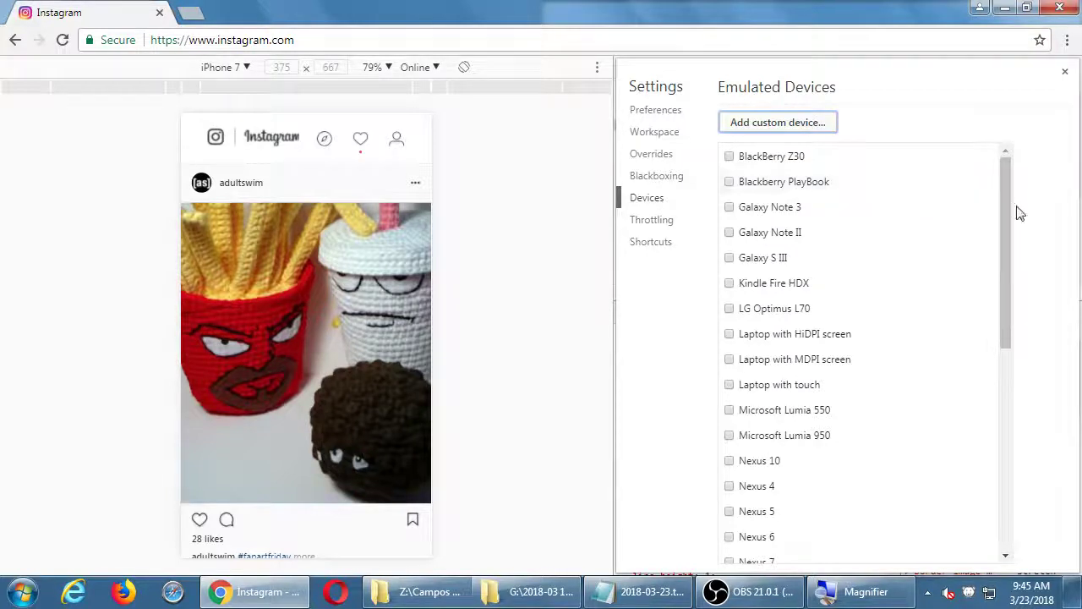
left_click_drag(1010, 202, 989, 437)
left_click(1067, 75)
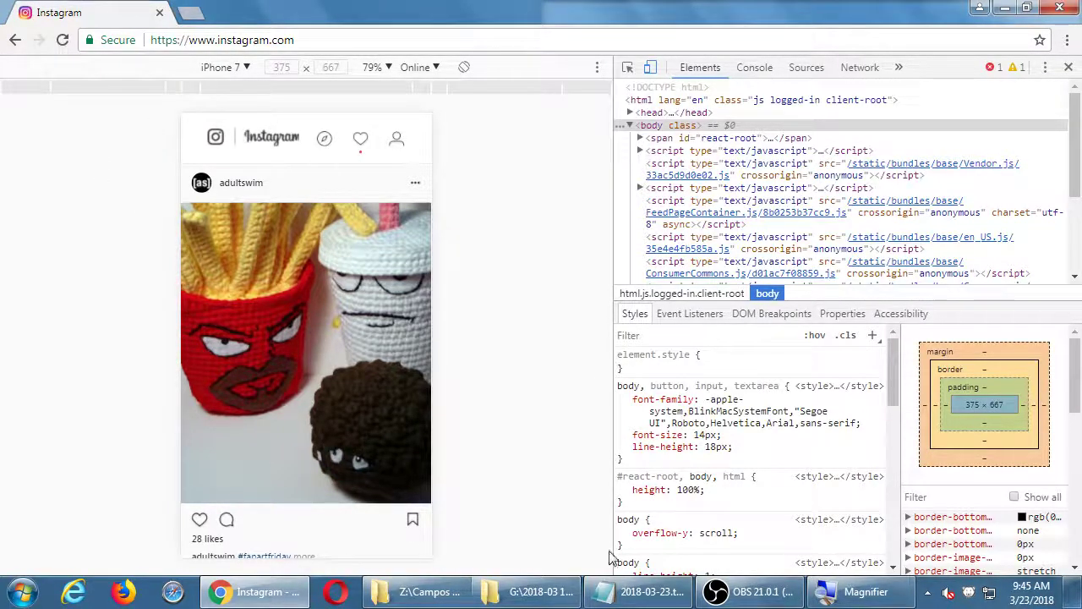
left_click(626, 592)
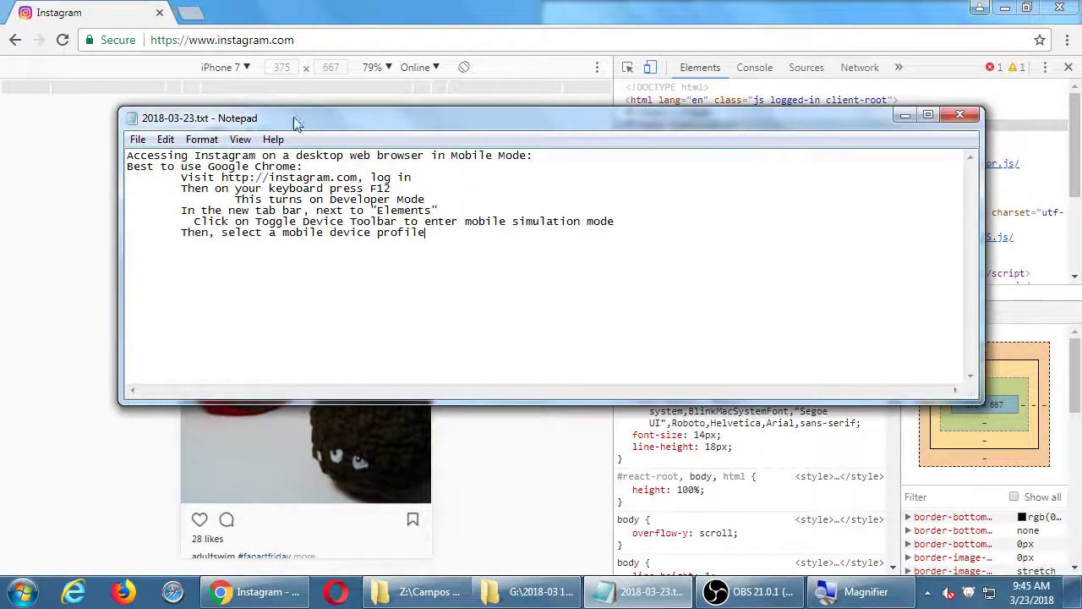
left_click_drag(293, 121, 283, 184)
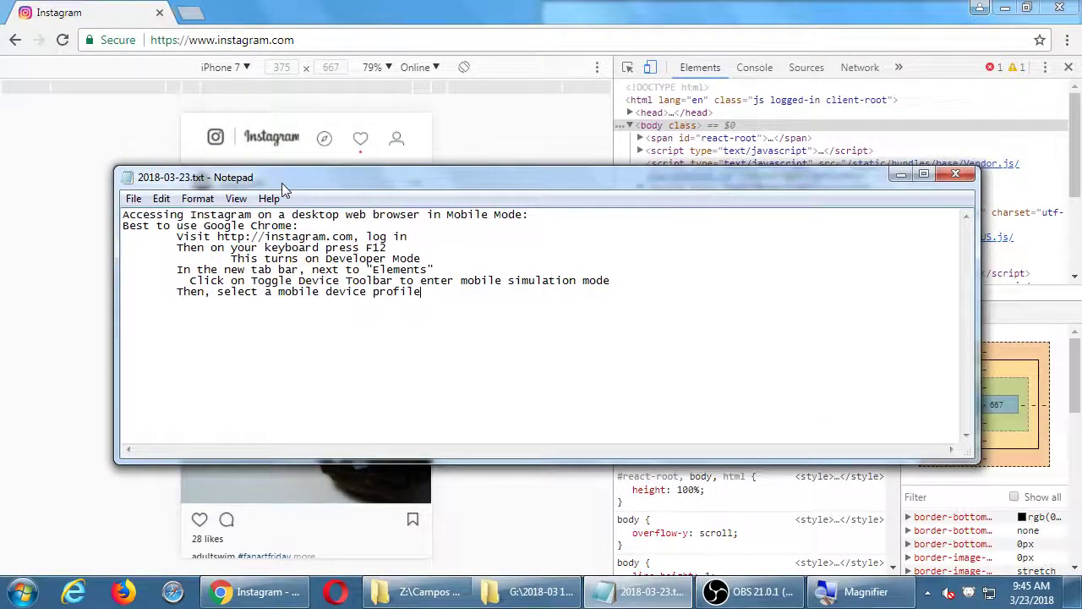
key("super+plus")
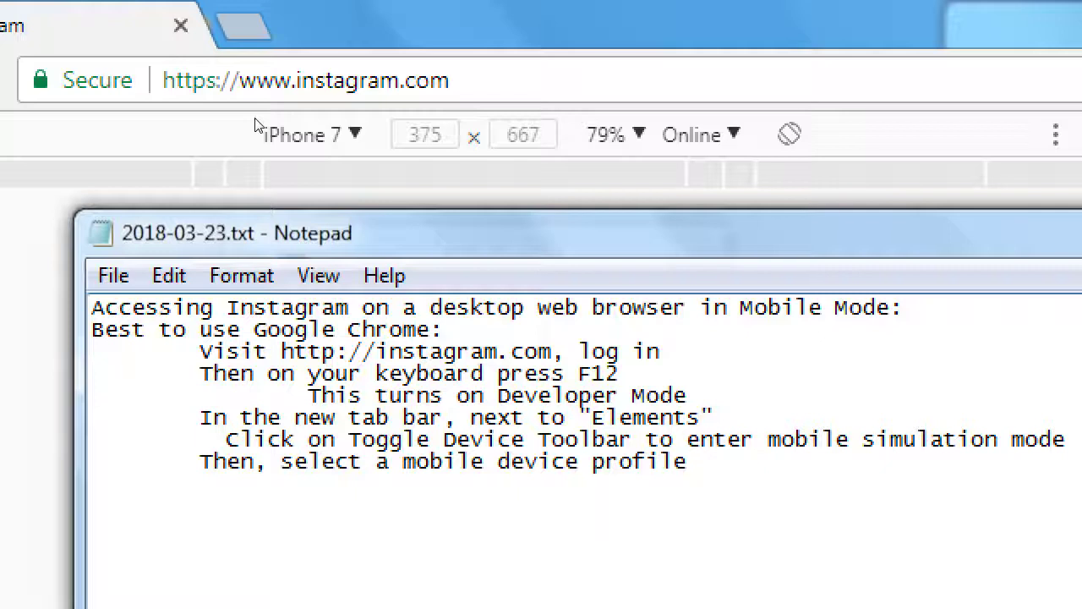
Append '(such as Nexus 5X or iPhone' and add an indented line 'Then, refresh the screen'
type("(suc")
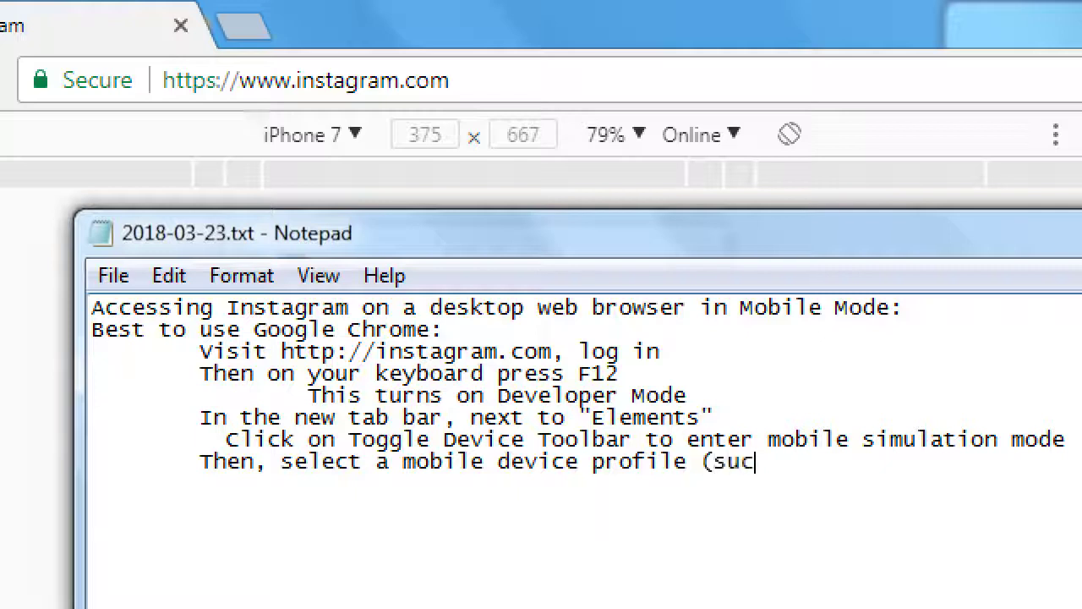
type("h as Nexu")
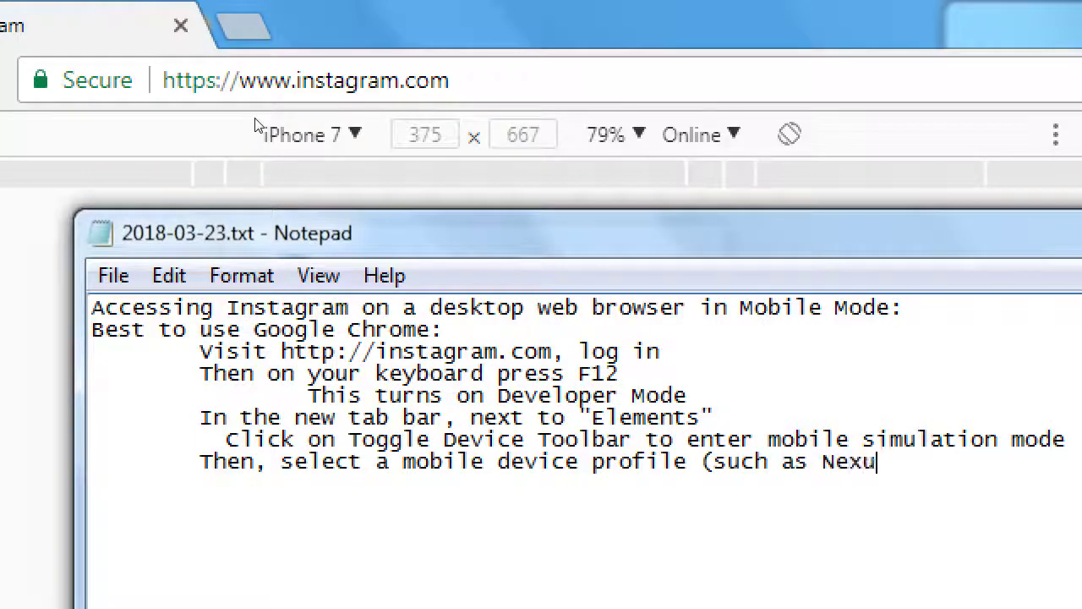
type("s 5X or iPhone")
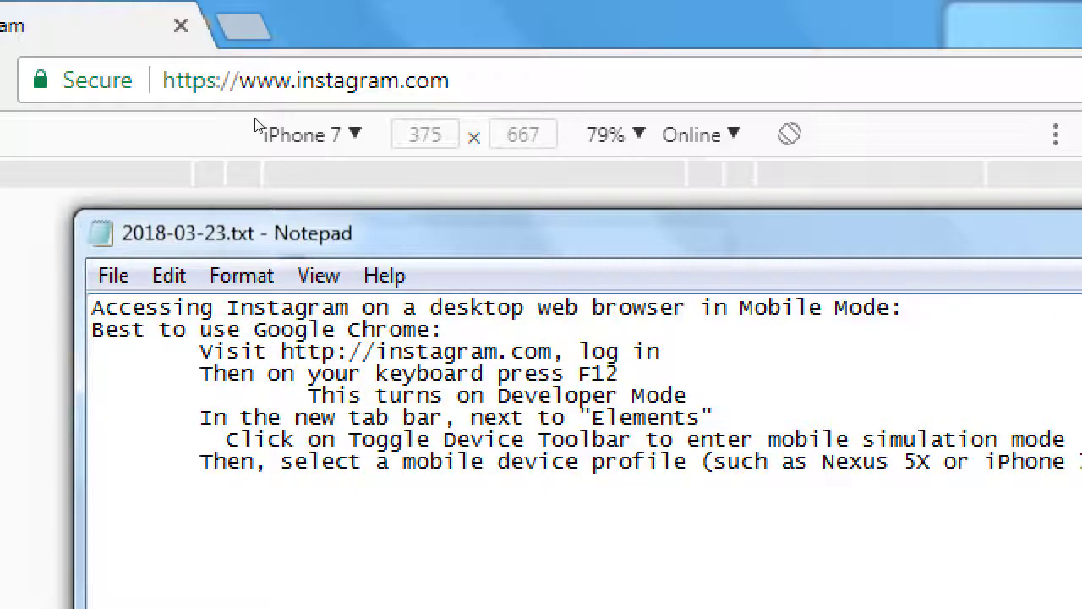
key("Return")
key("Tab")
type("Then, refresh the sc")
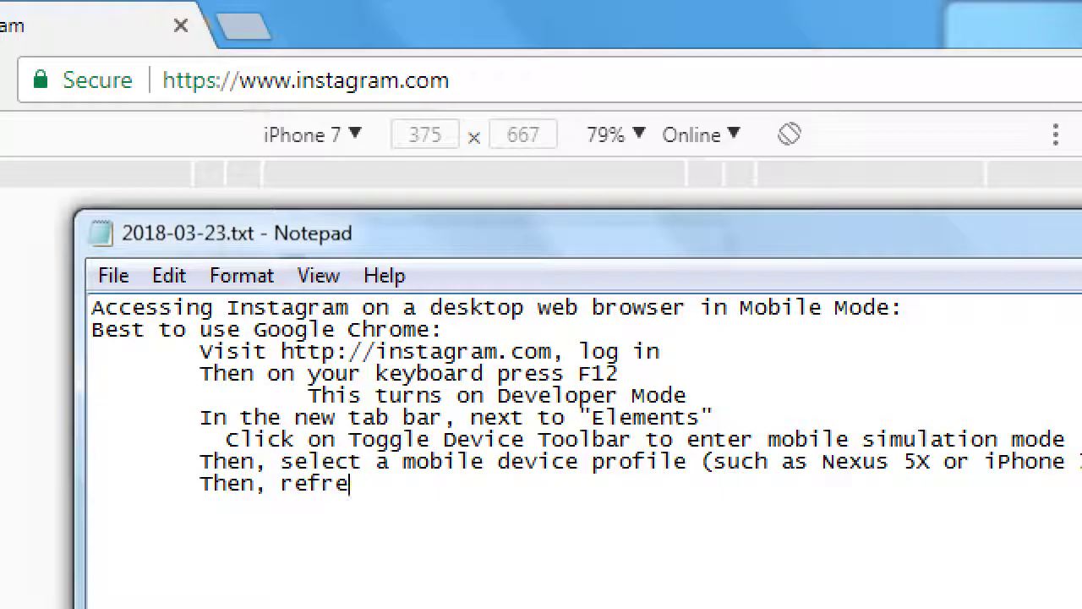
type("reen")
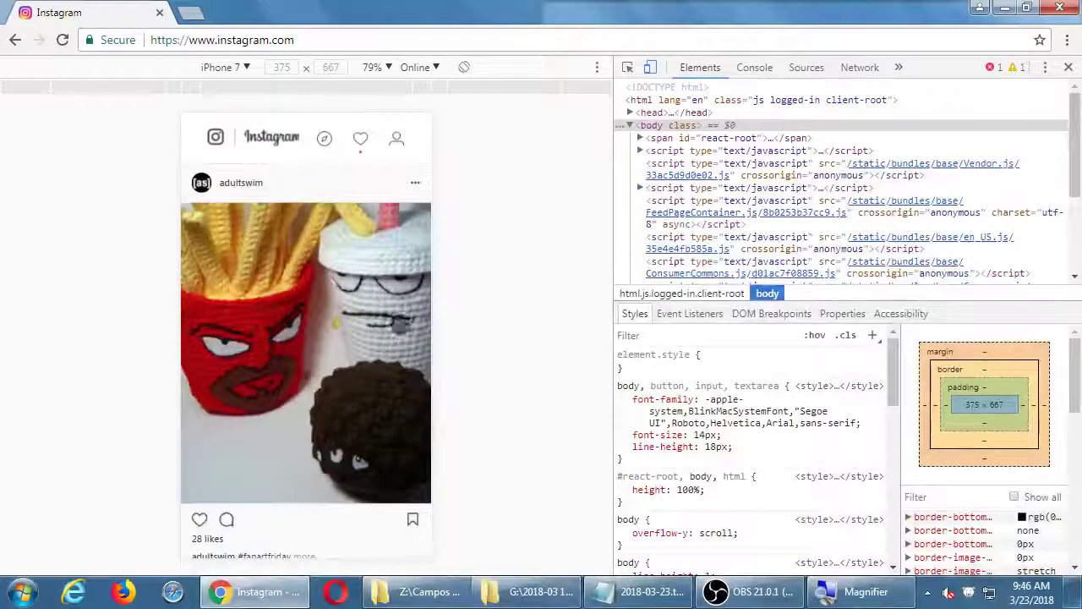
Reload Instagram in mobile mode, scroll through the feed, then bring the Notepad notes forward
left_click(62, 42)
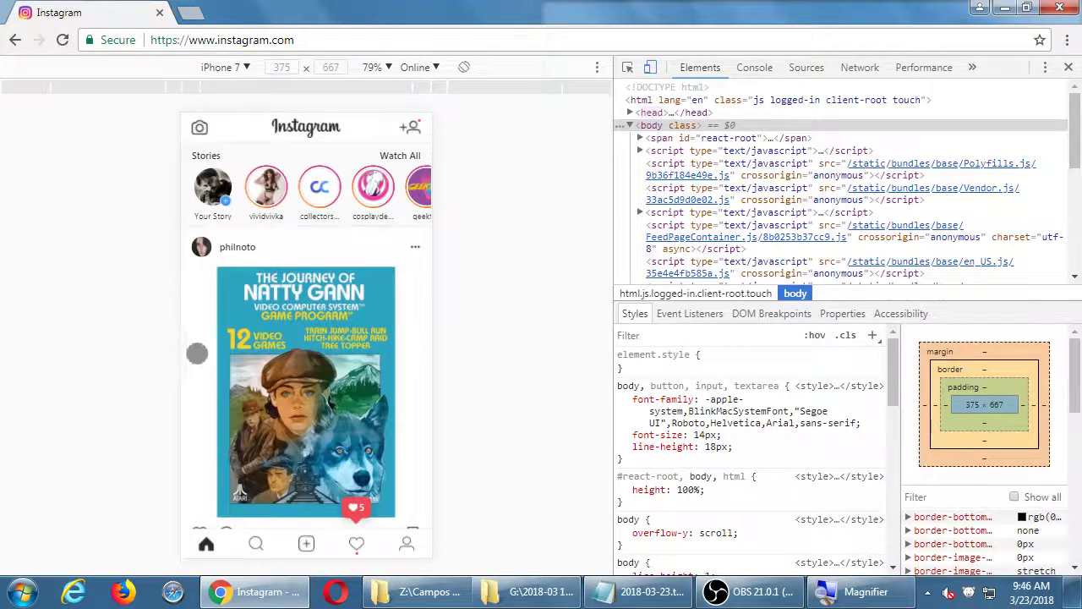
scroll(251, 326, "down", 5)
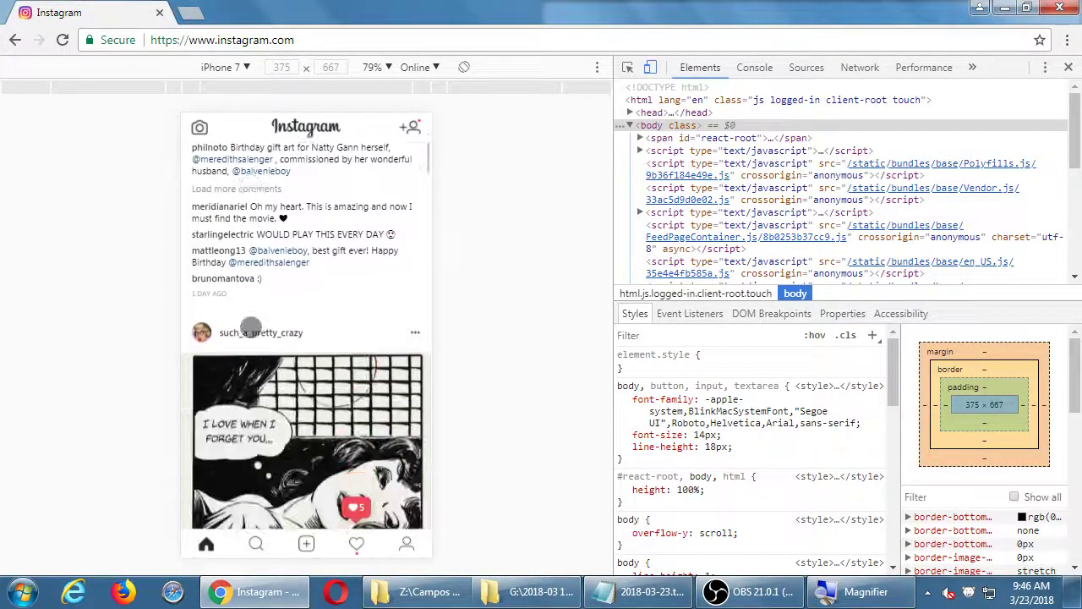
scroll(251, 326, "down", 5)
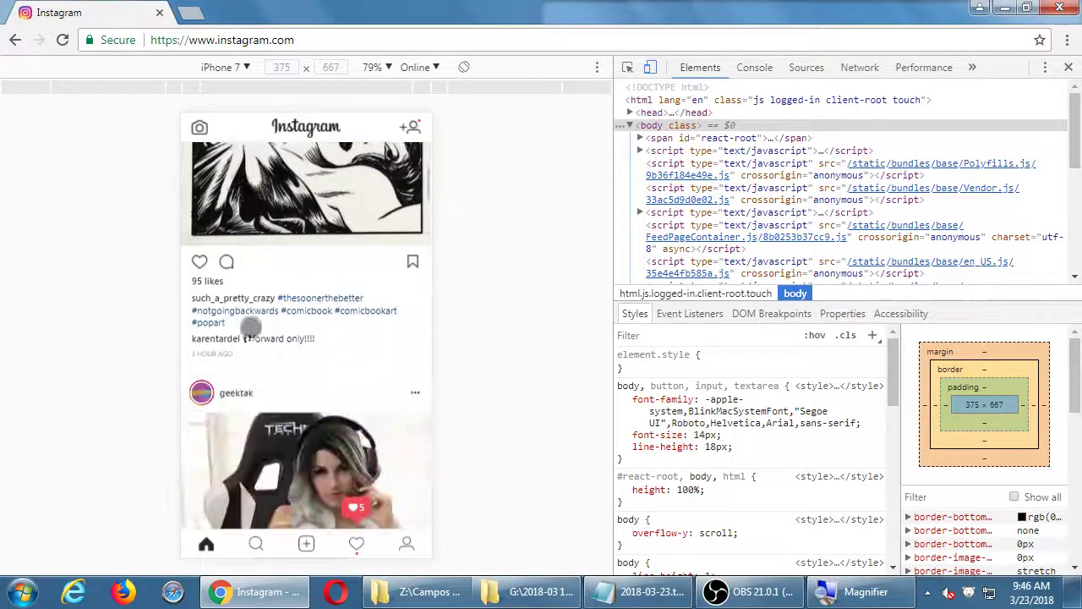
scroll(250, 326, "up", 5)
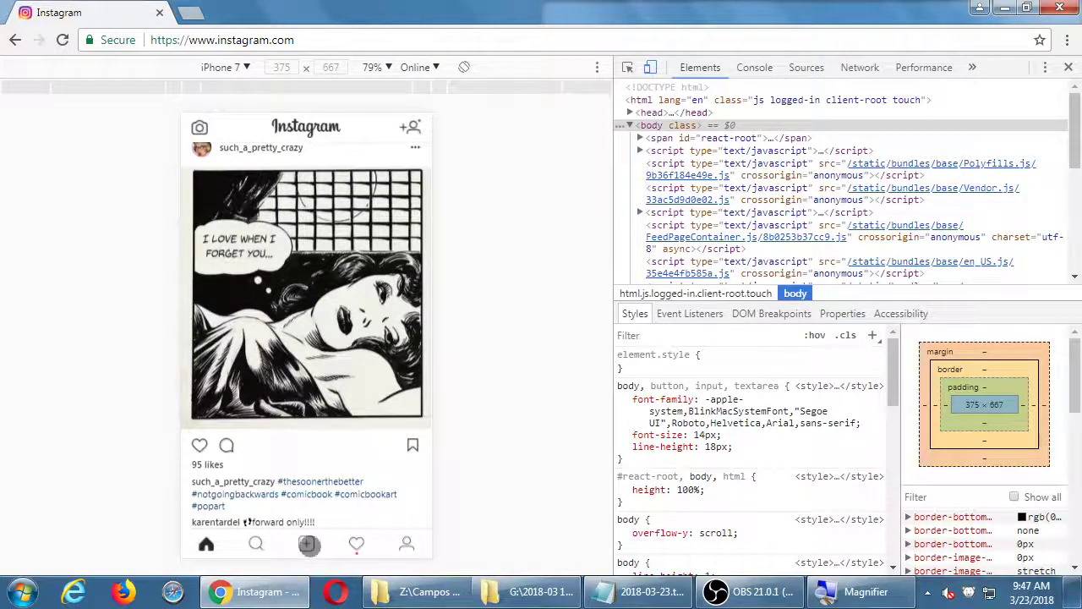
left_click(646, 599)
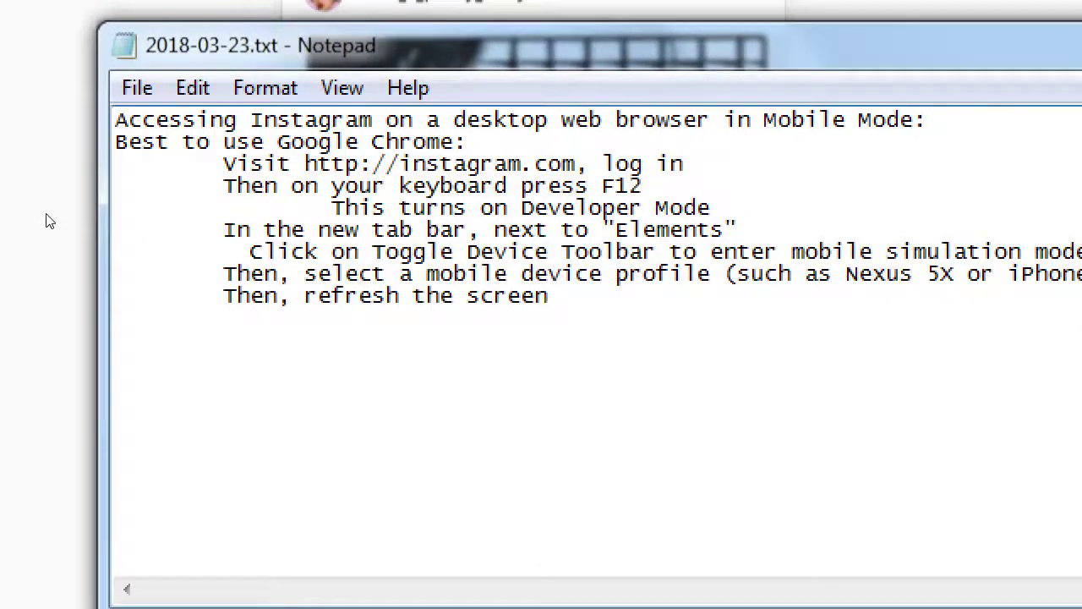
Extend the refresh note with 'and you should get a "mobile" mode to', then return to Chrome
type("and you should get ")
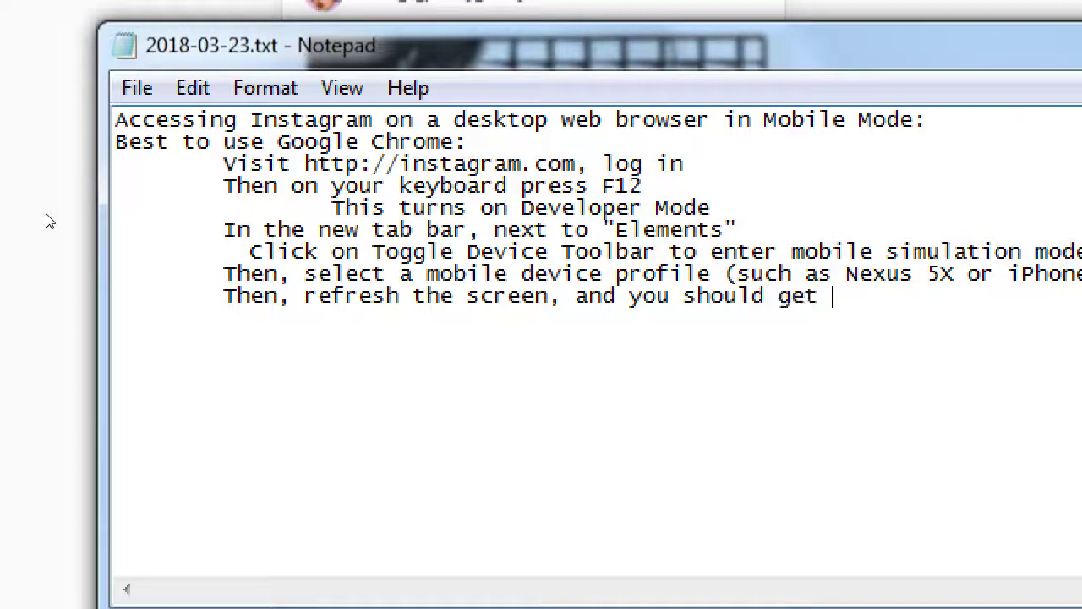
type("a \"mobile\" mo")
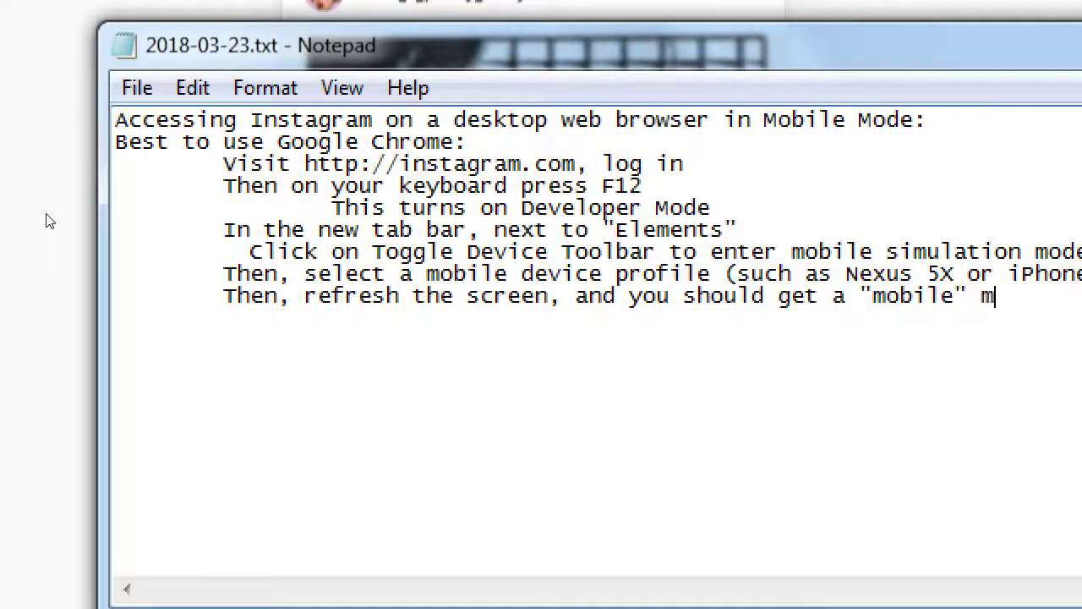
type("de to upload")
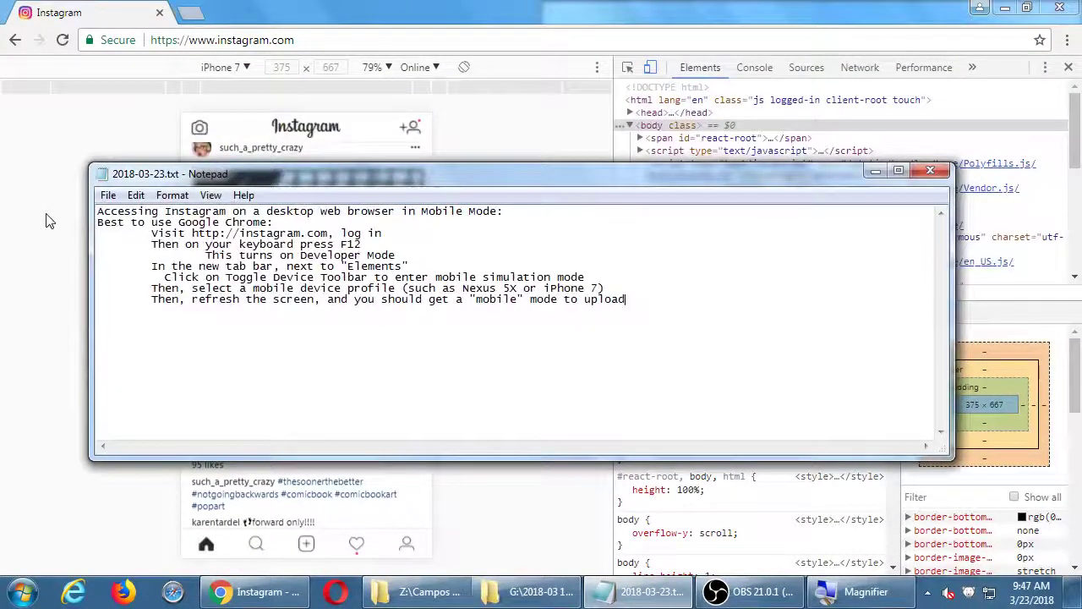
left_click(318, 8)
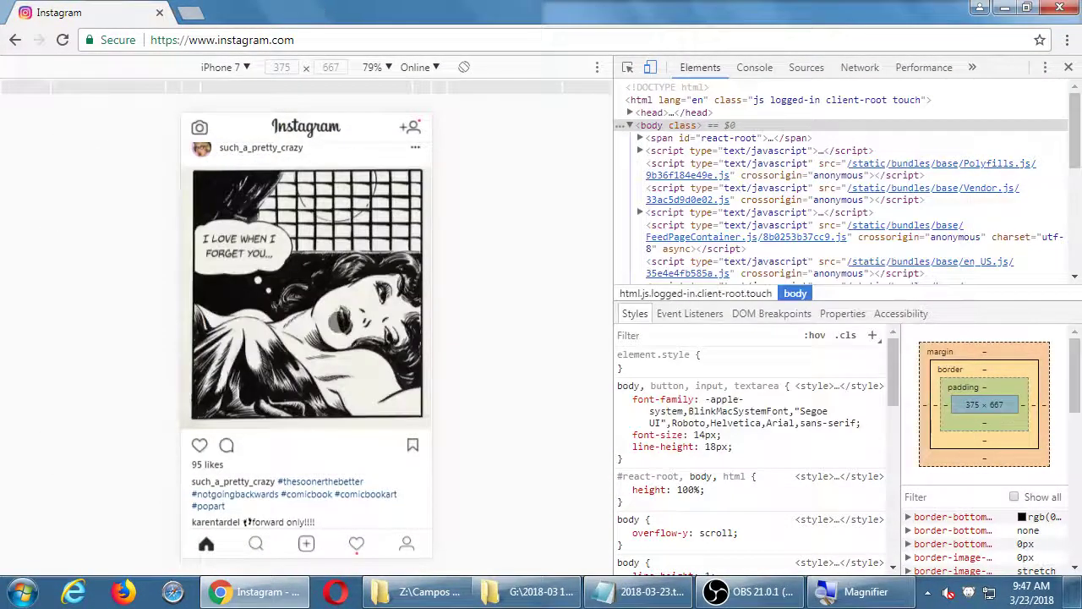
Start a new post using Koala.jpg from Pictures > Sample Pictures
left_click(306, 543)
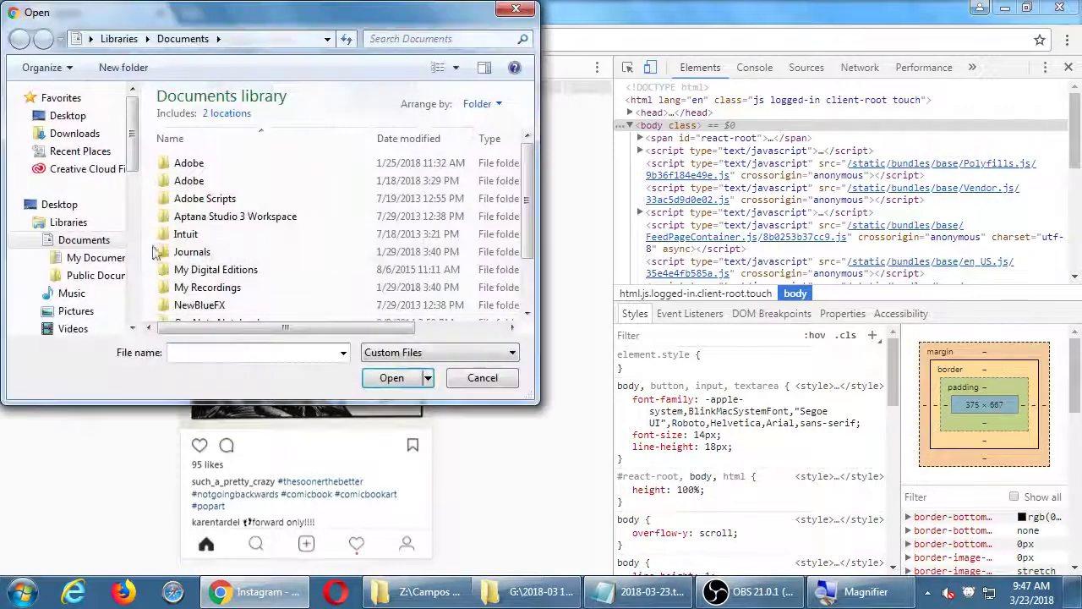
left_click(35, 240)
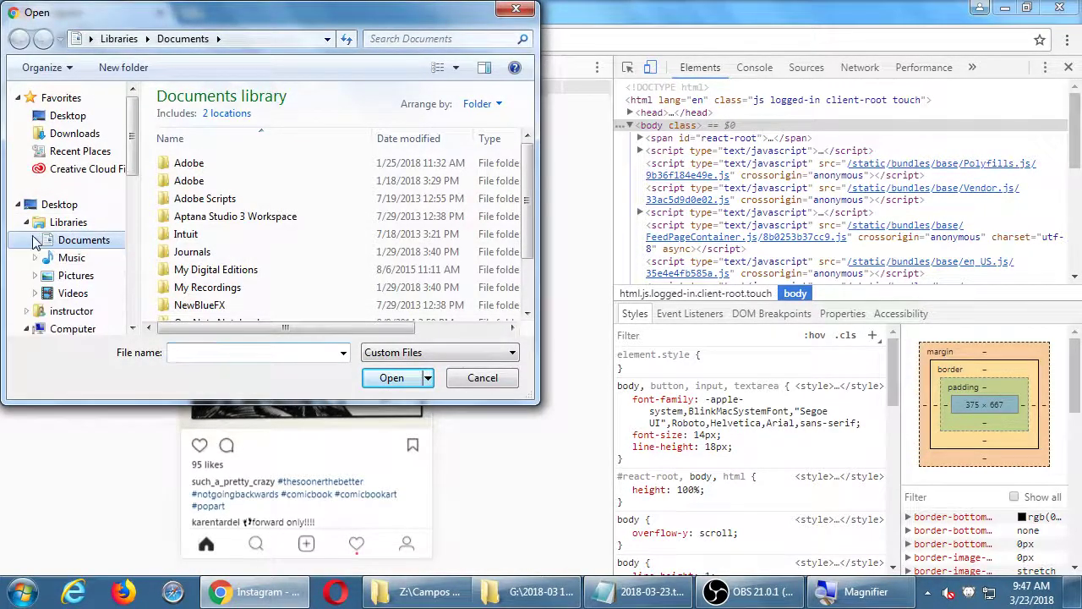
left_click(47, 275)
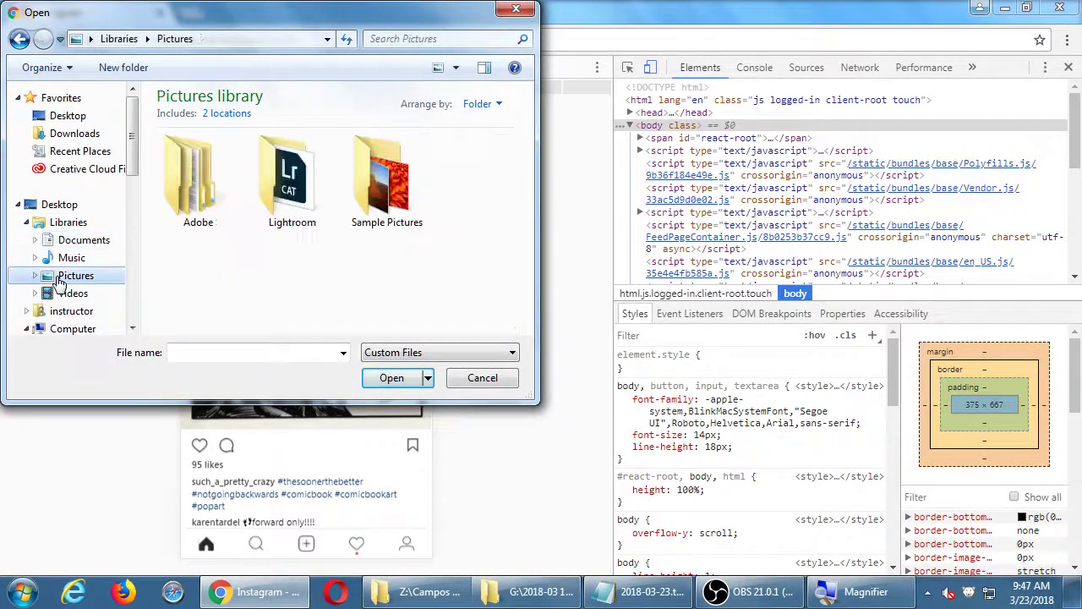
double_click(364, 193)
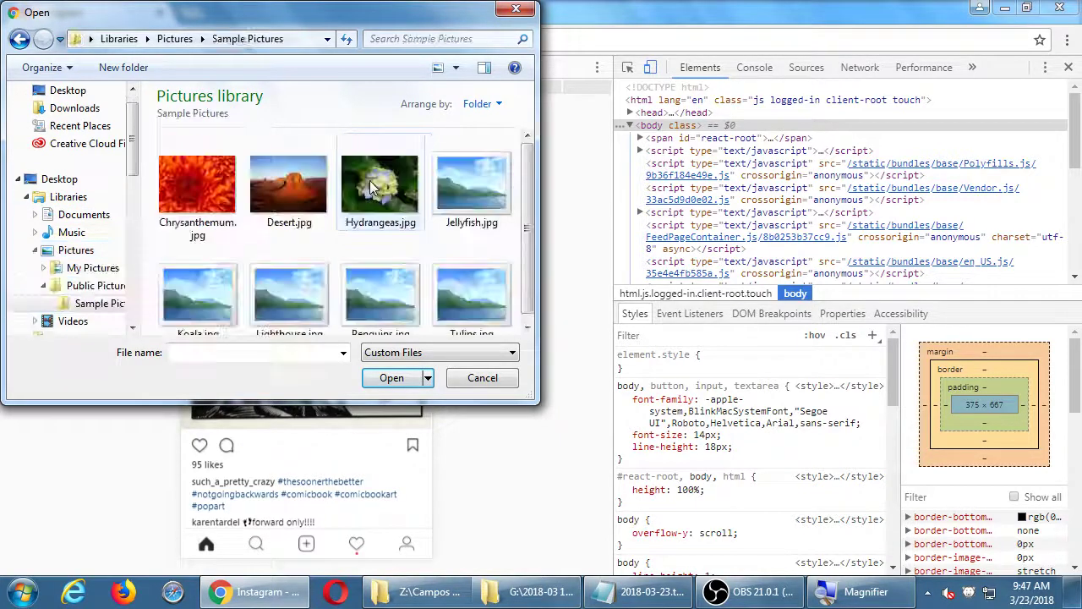
double_click(218, 305)
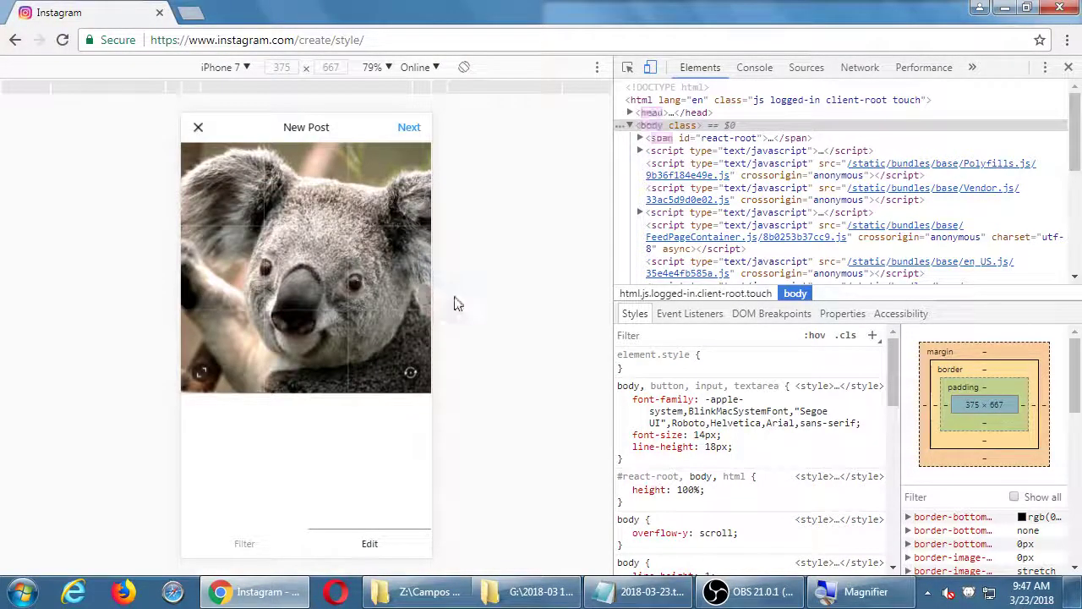
Toggle the koala photo between full-width and square crop, ending on square
left_click(201, 372)
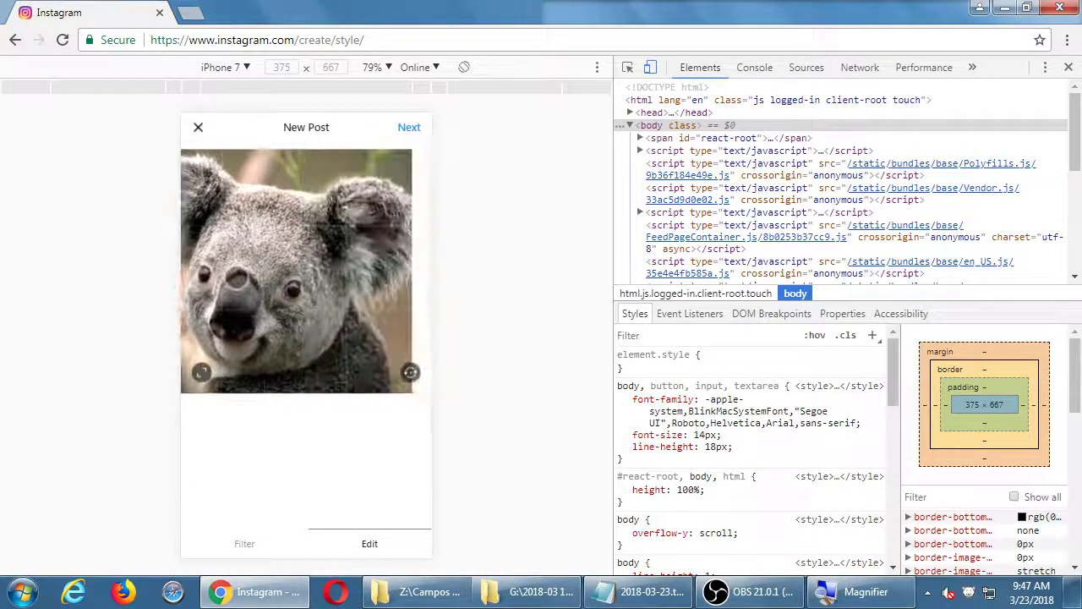
left_click(201, 375)
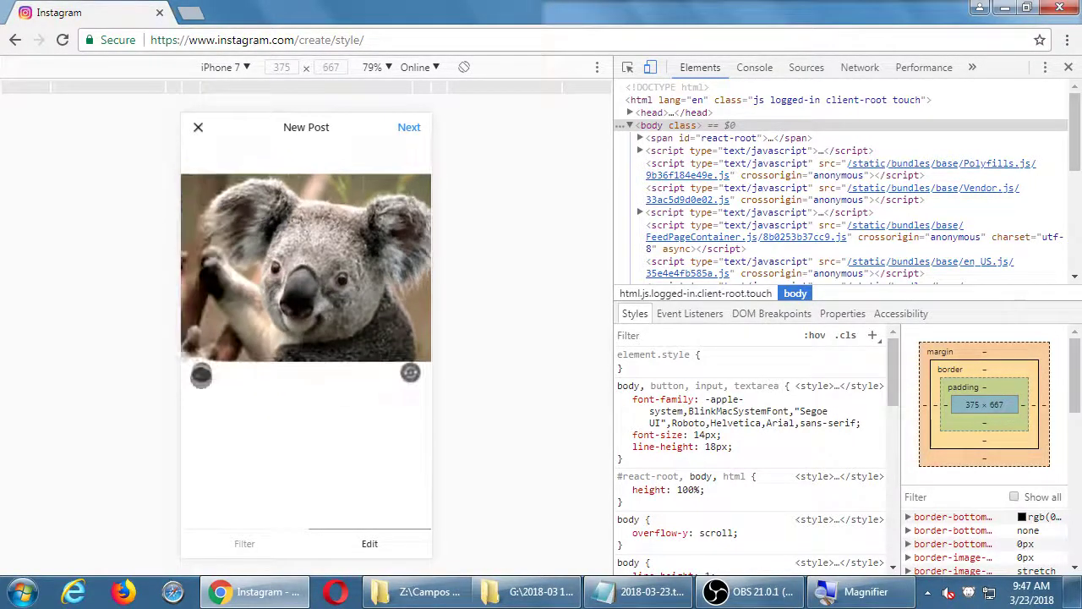
left_click(201, 374)
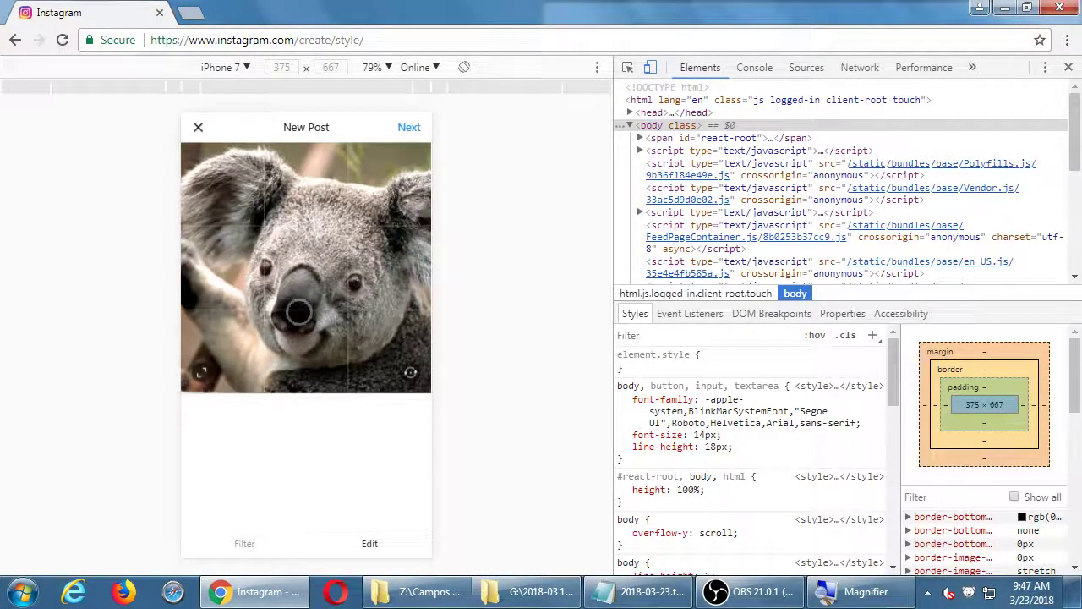
Preview the Gingham and Clarendon filters on the koala photo
left_click(244, 542)
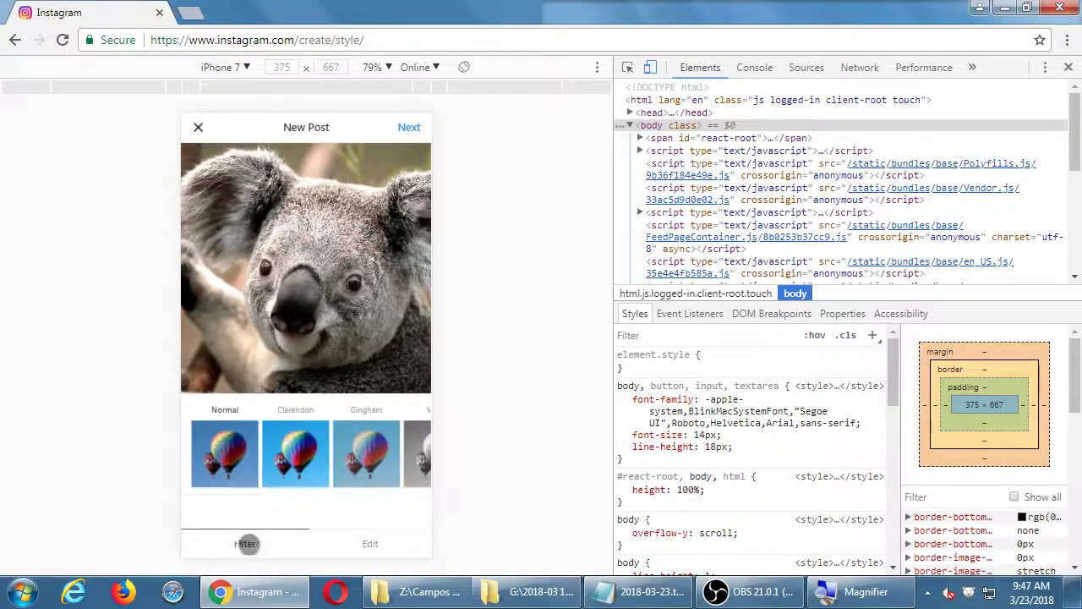
left_click(368, 544)
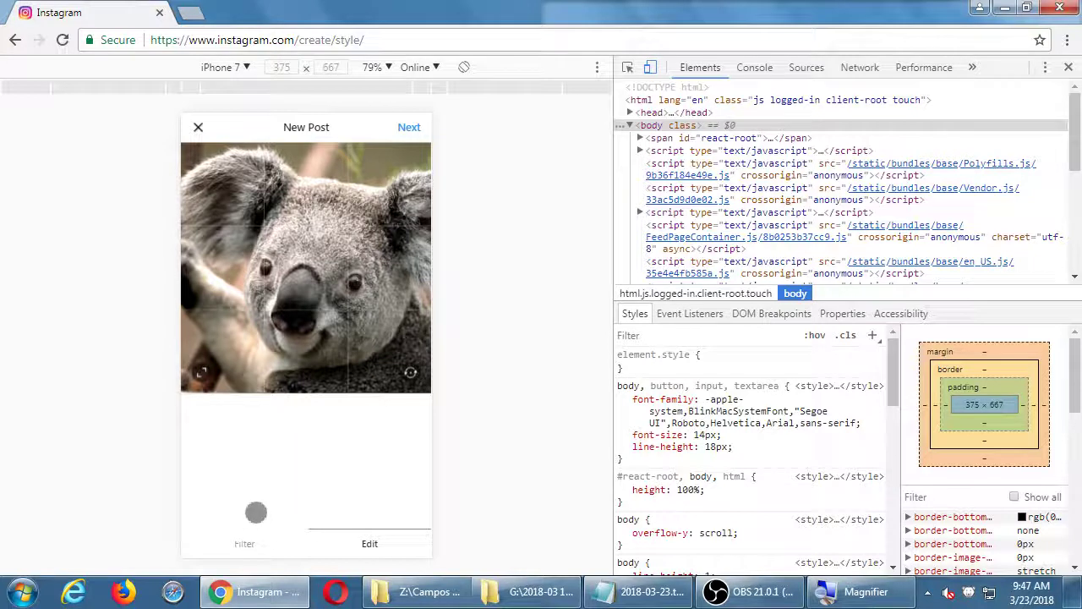
left_click(244, 544)
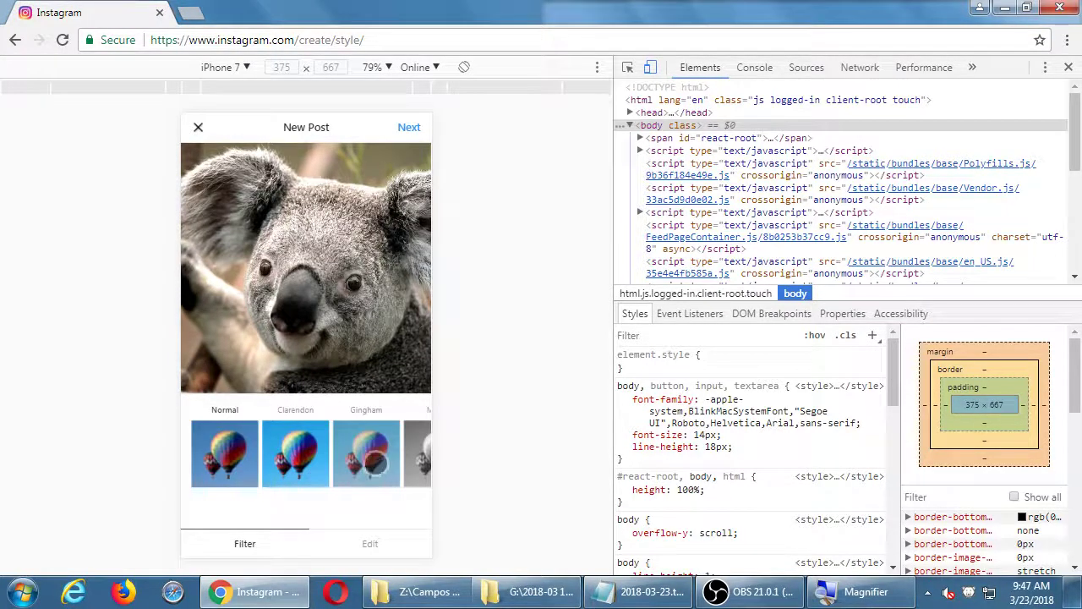
left_click(366, 462)
left_click(295, 456)
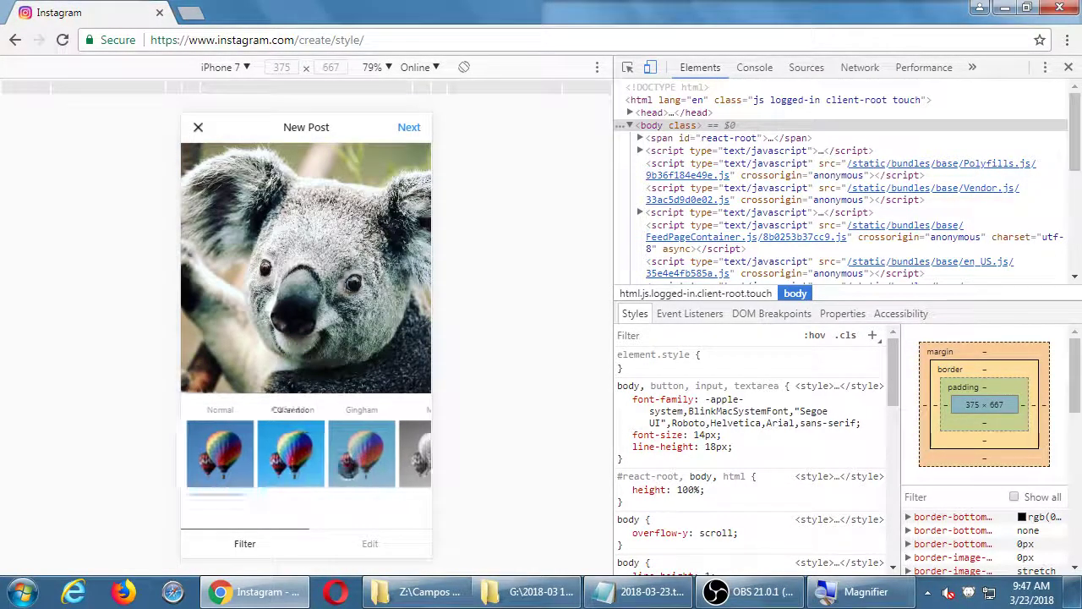
Swipe through the rest of the filter strip, then return to the Edit options
left_click_drag(322, 464, 245, 470)
left_click_drag(344, 461, 271, 459)
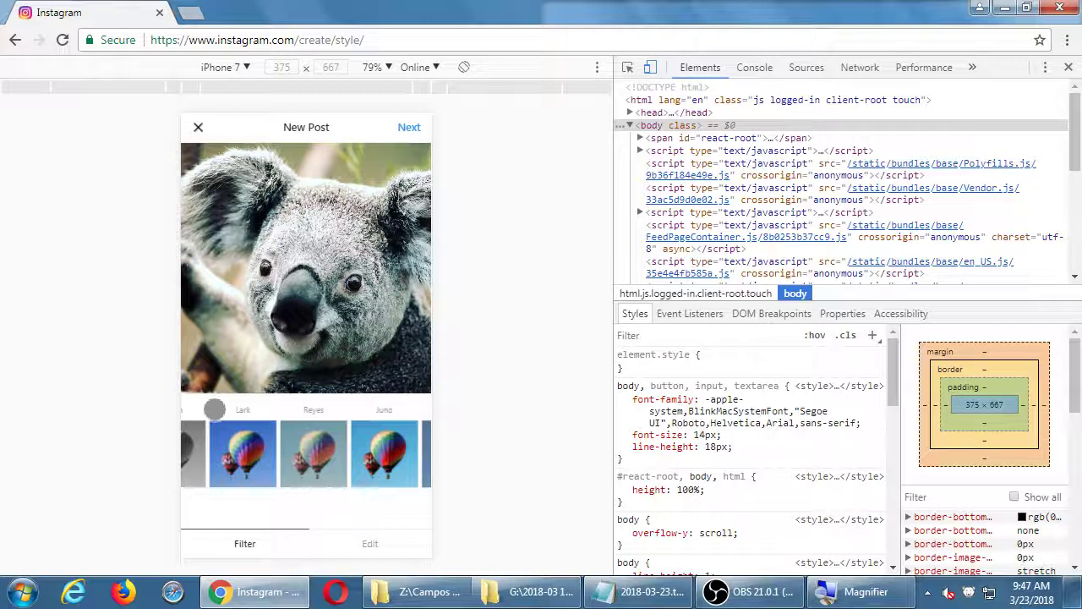
scroll(234, 411, "right", 1)
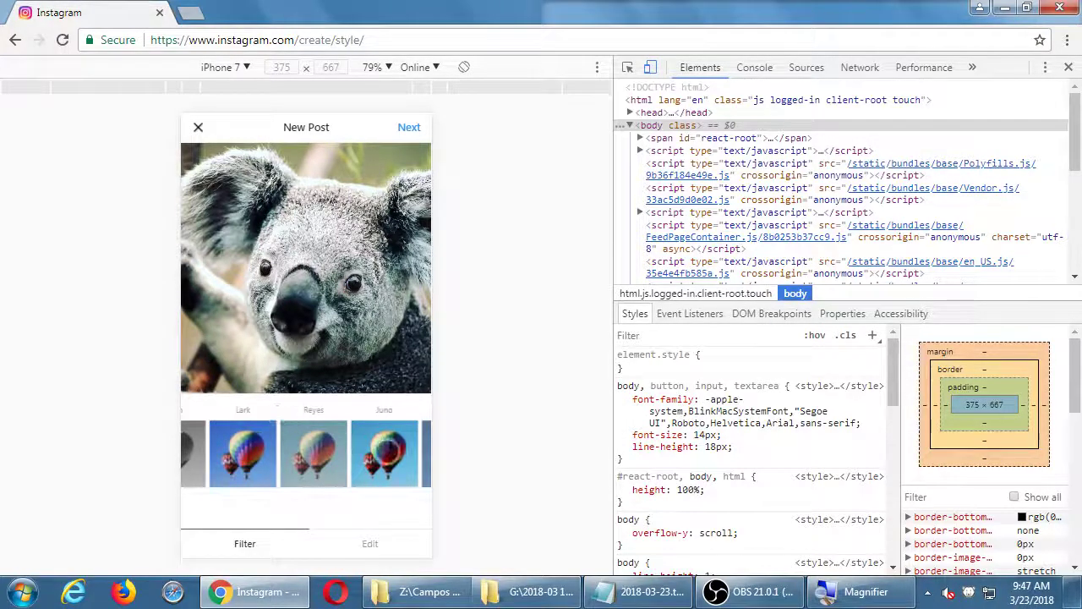
left_click_drag(380, 451, 315, 451)
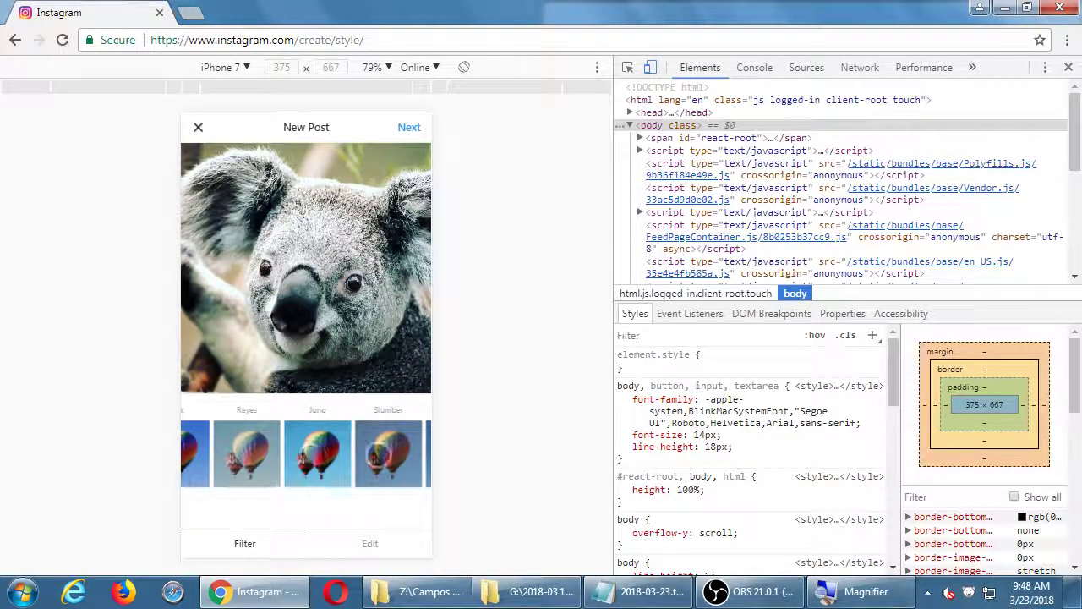
left_click_drag(379, 454, 250, 468)
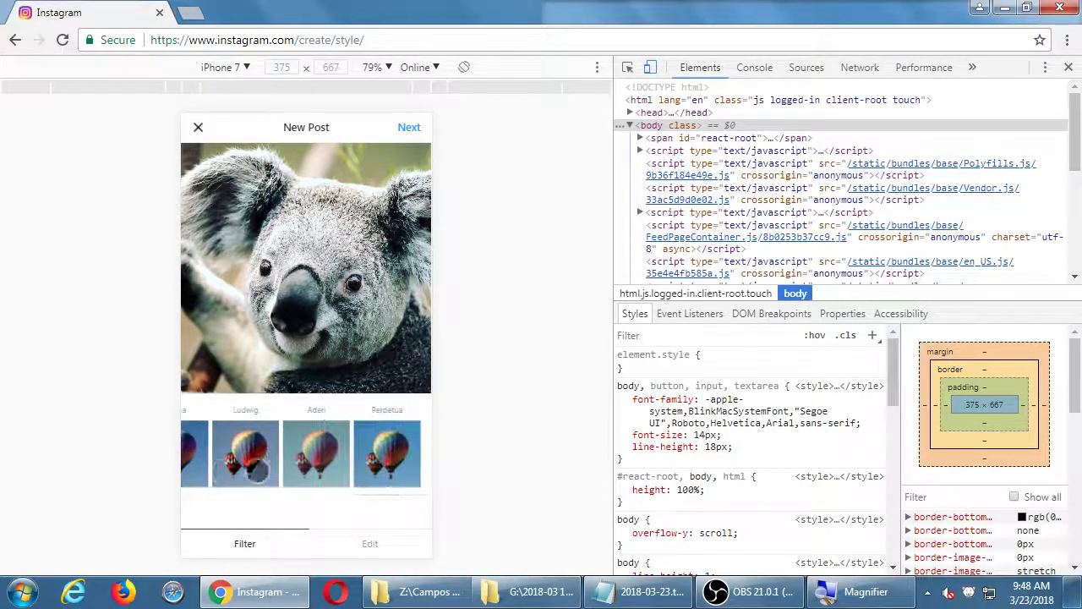
left_click(375, 541)
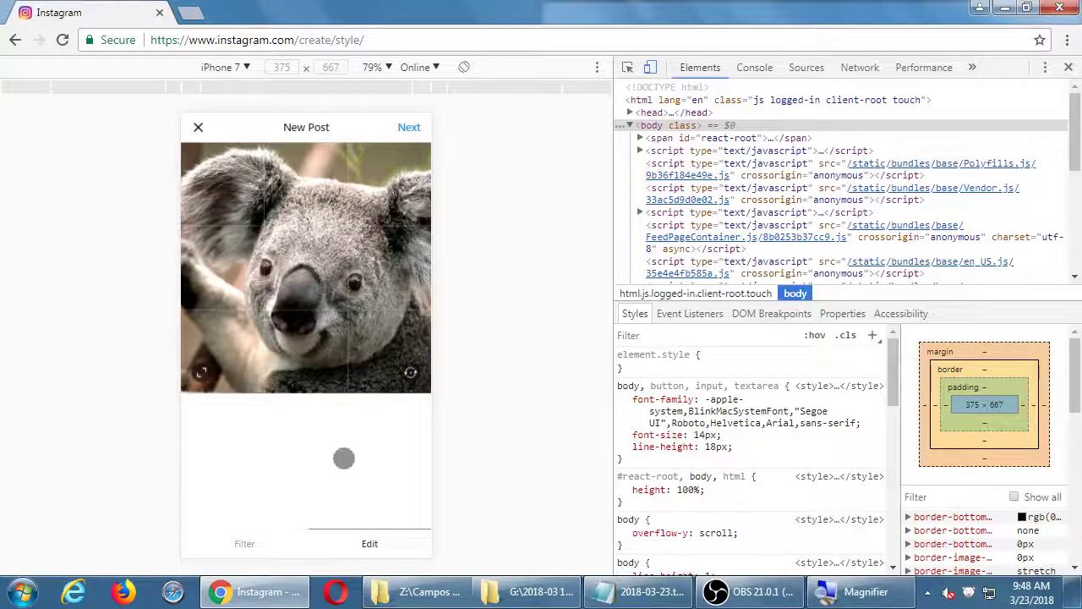
Preview the Aden, Ludwig, Crema and Slumber filters, then apply Ludwig to the koala photo
left_click(244, 544)
left_click(362, 547)
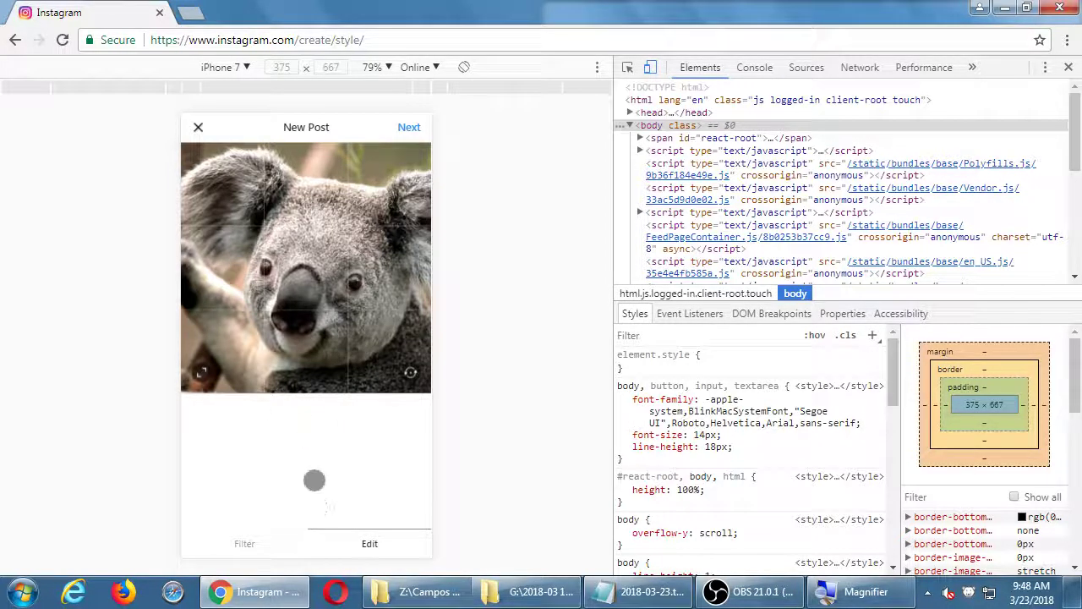
left_click(254, 545)
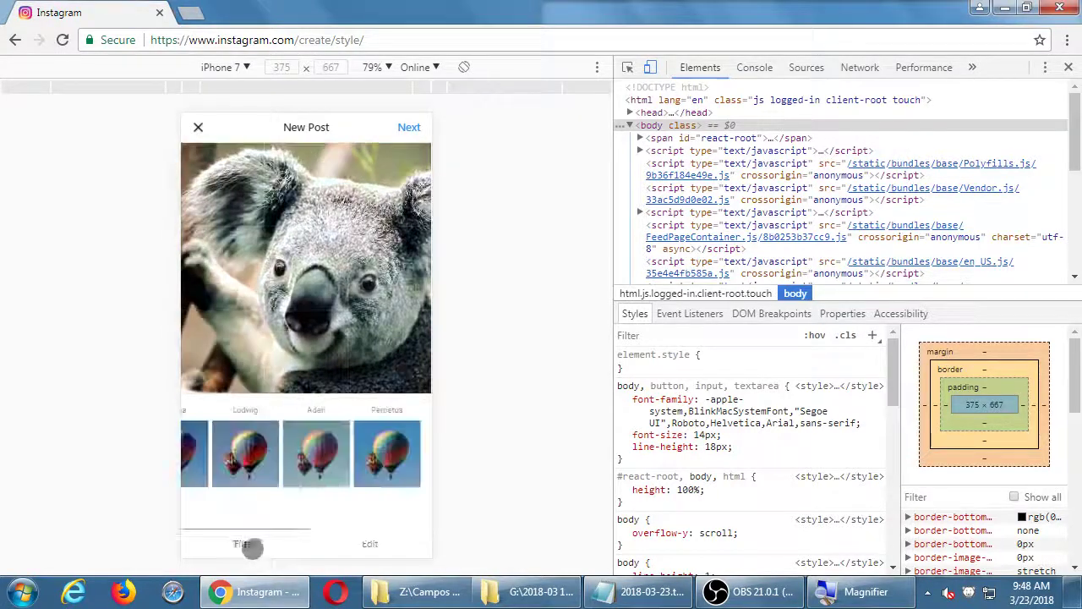
left_click(336, 449)
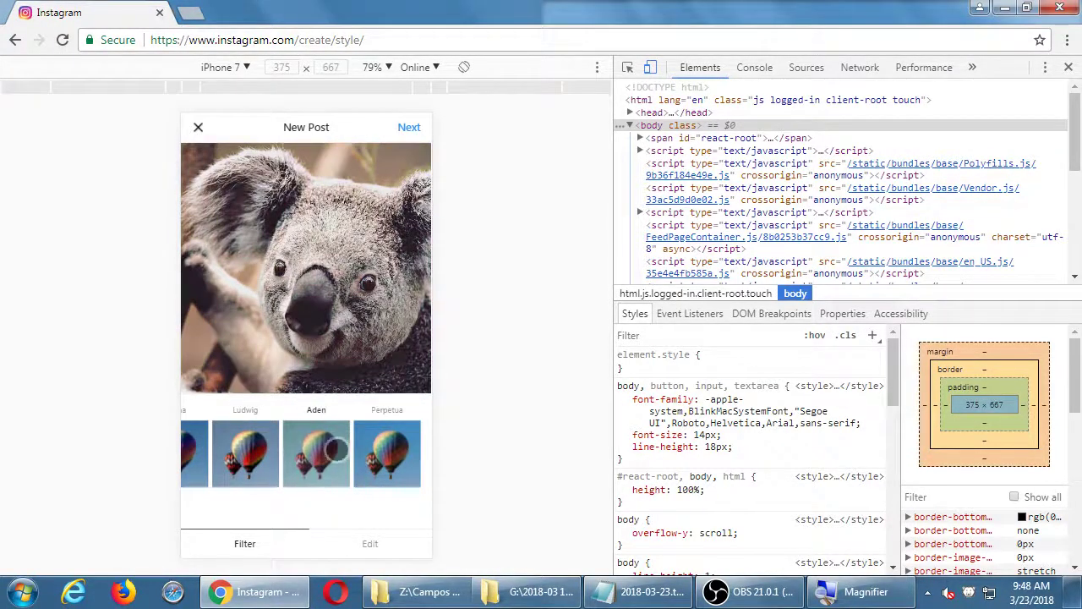
left_click(247, 452)
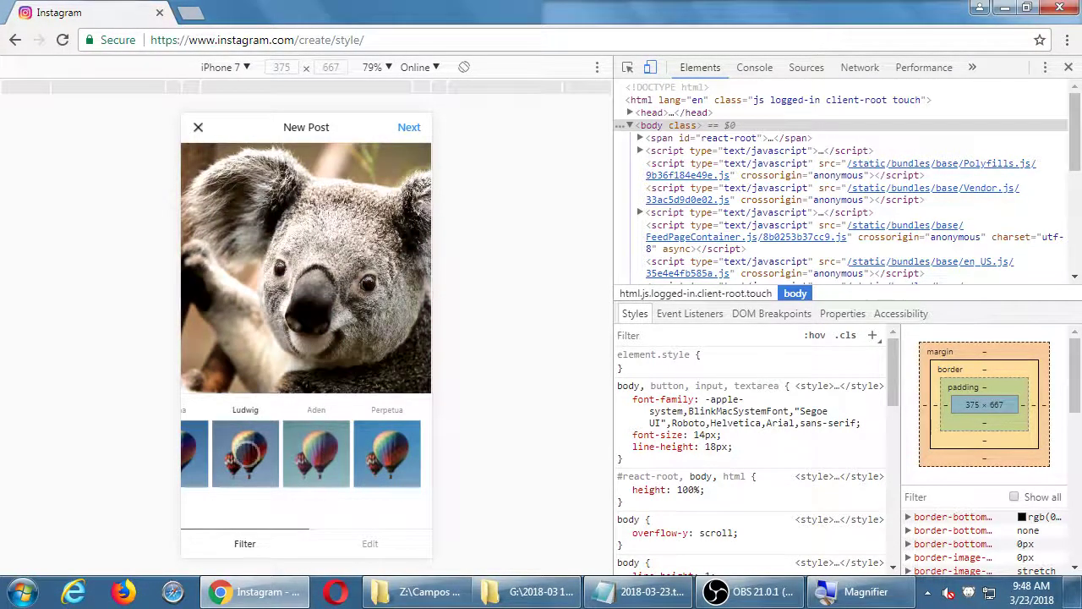
left_click_drag(246, 452, 332, 454)
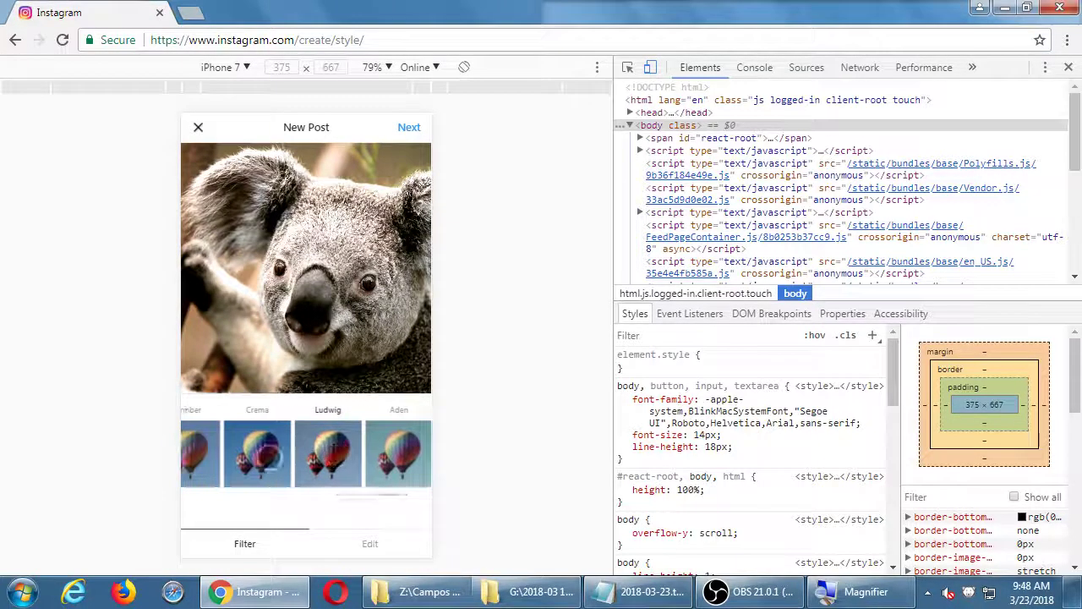
left_click(267, 457)
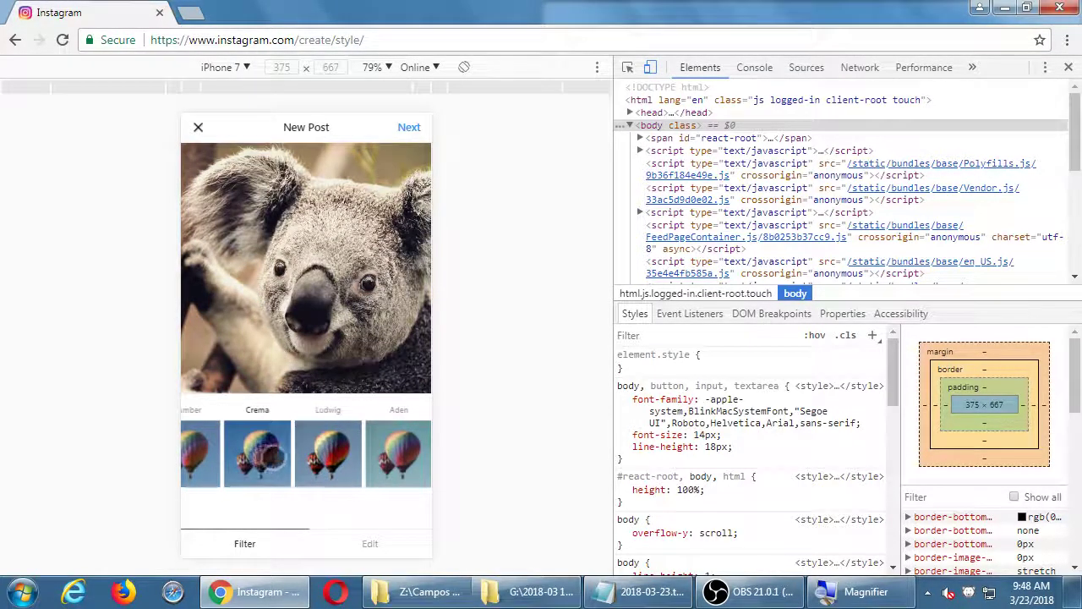
left_click(203, 454)
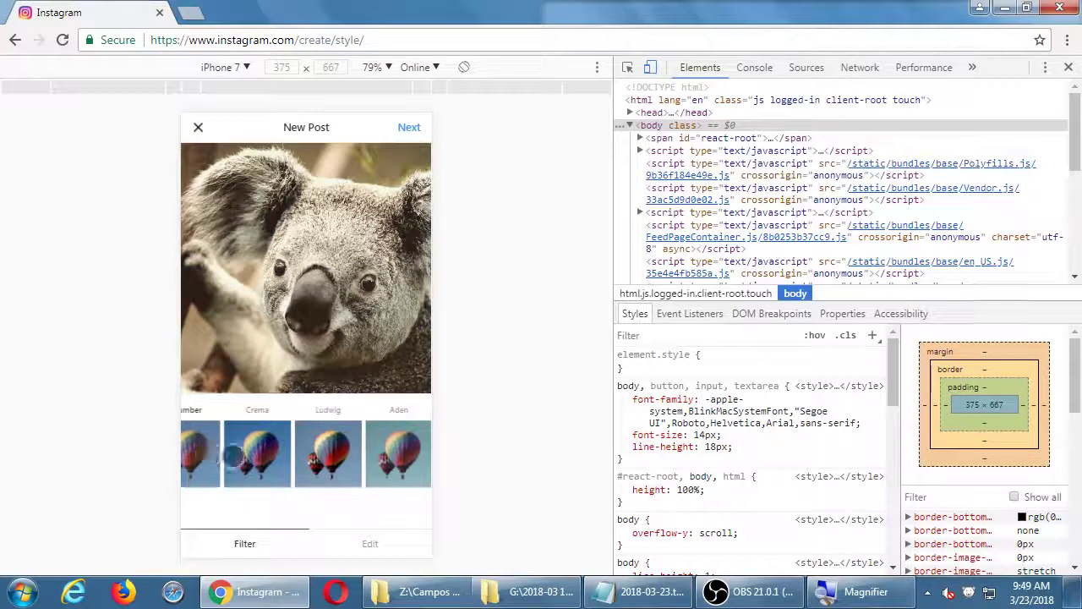
left_click(342, 453)
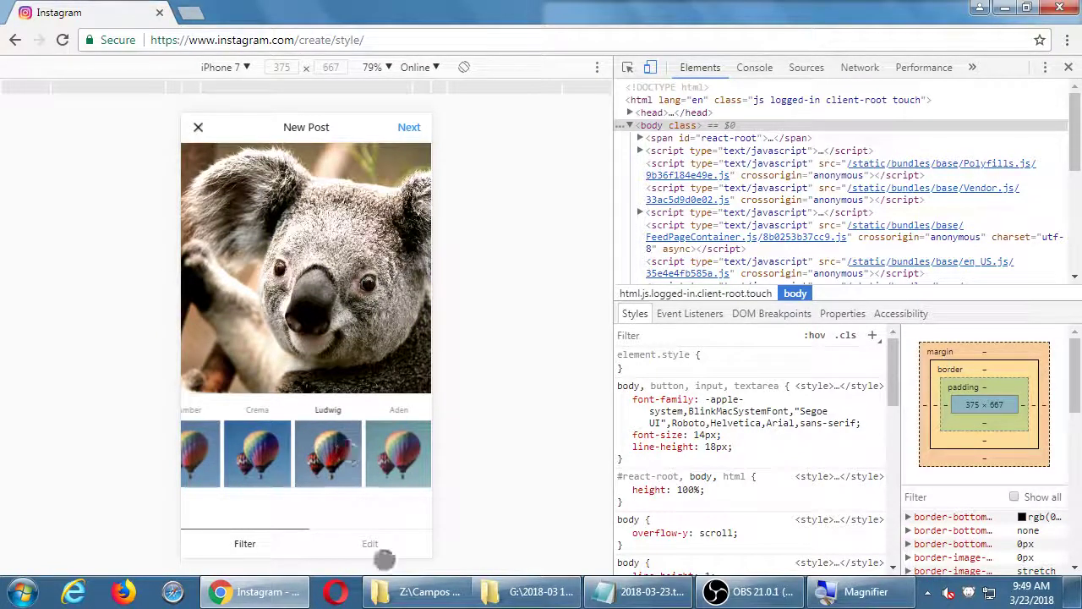
Continue to the post details page and place the cursor in the 'Write a caption…' field
left_click(411, 129)
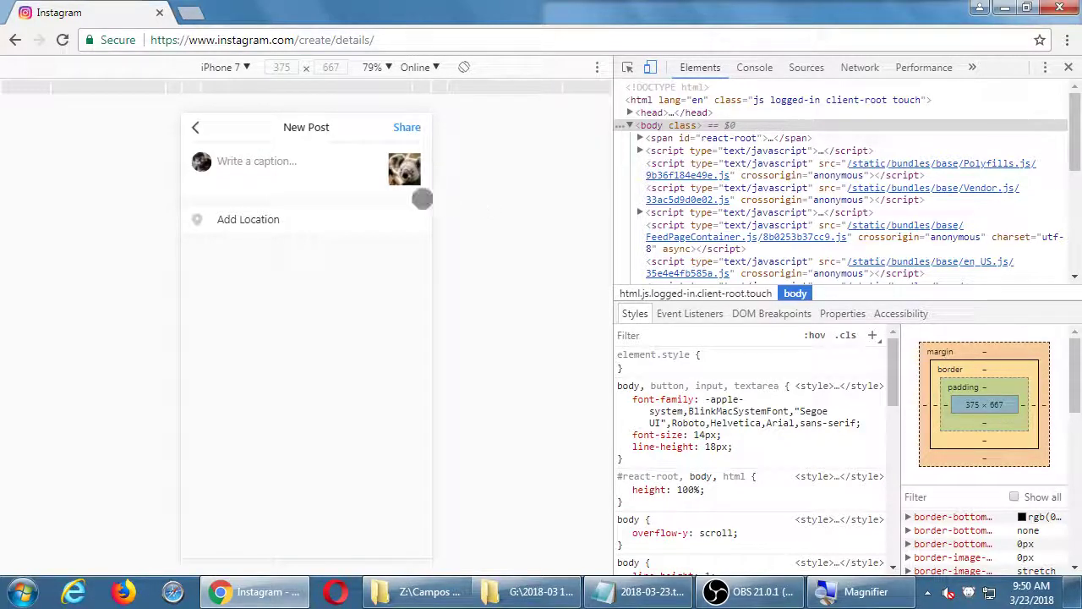
left_click(268, 167)
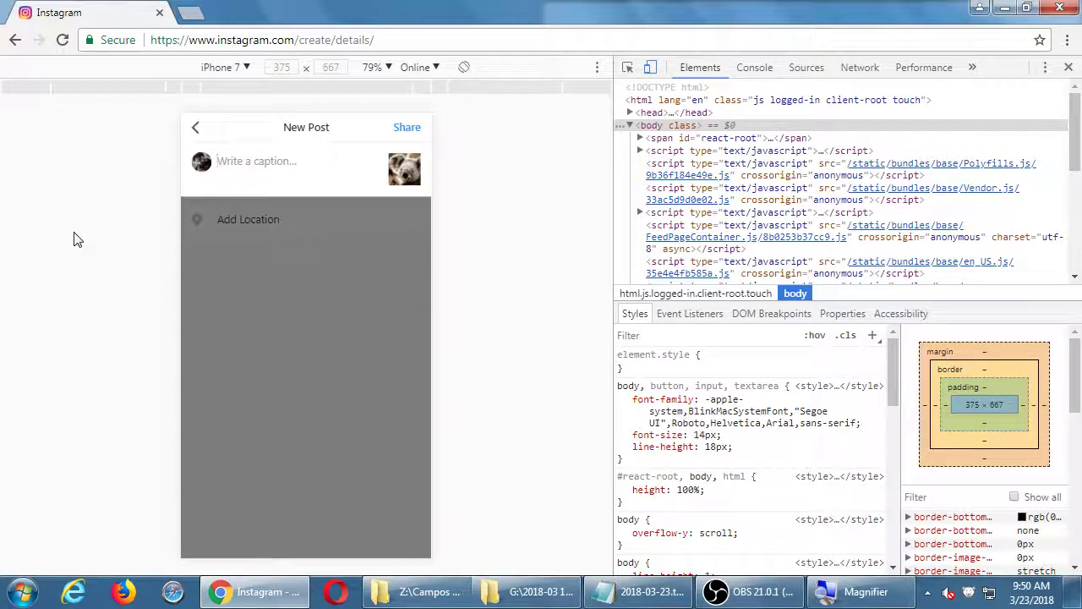
Enter 'This koala' as the caption, then collapse and re-expand the body node in DevTools
type("This koala")
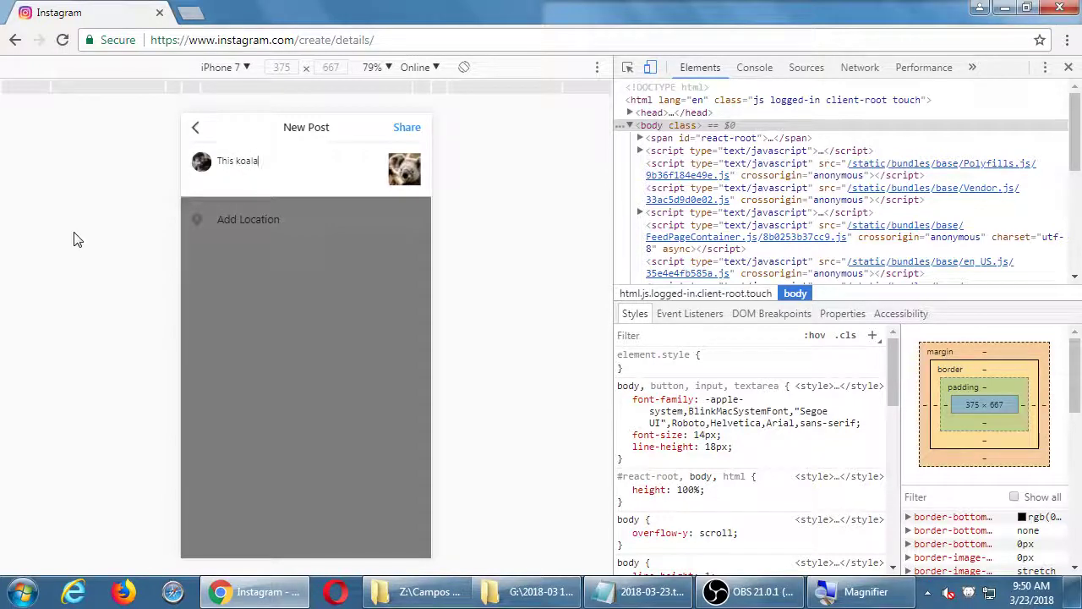
left_click(630, 125)
key("Right")
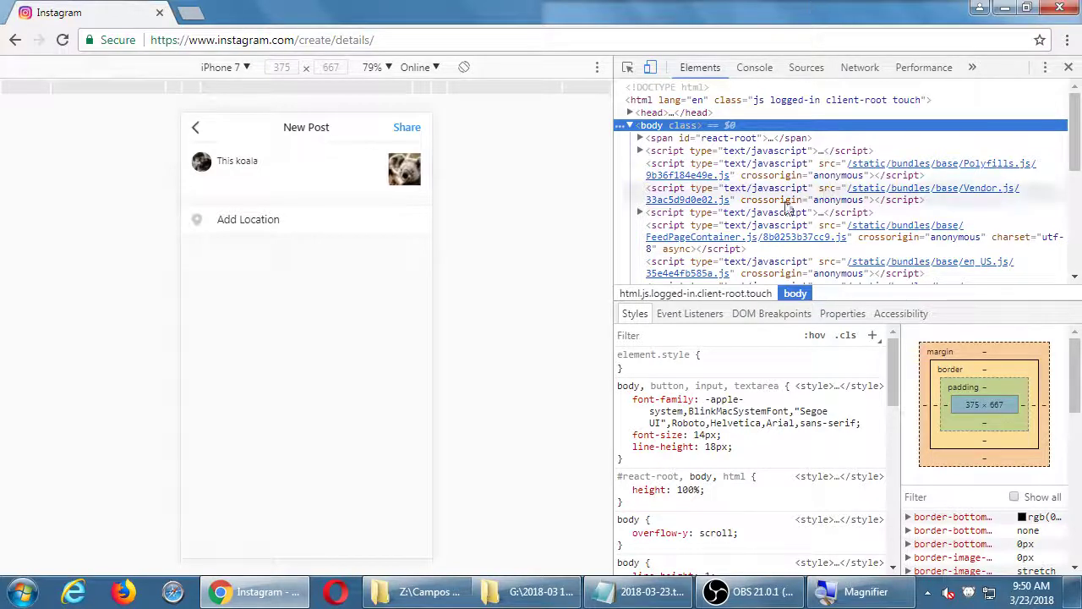
In the DevTools Styles pane, set body line-height to 78px and font-size to 4px
left_click(716, 447)
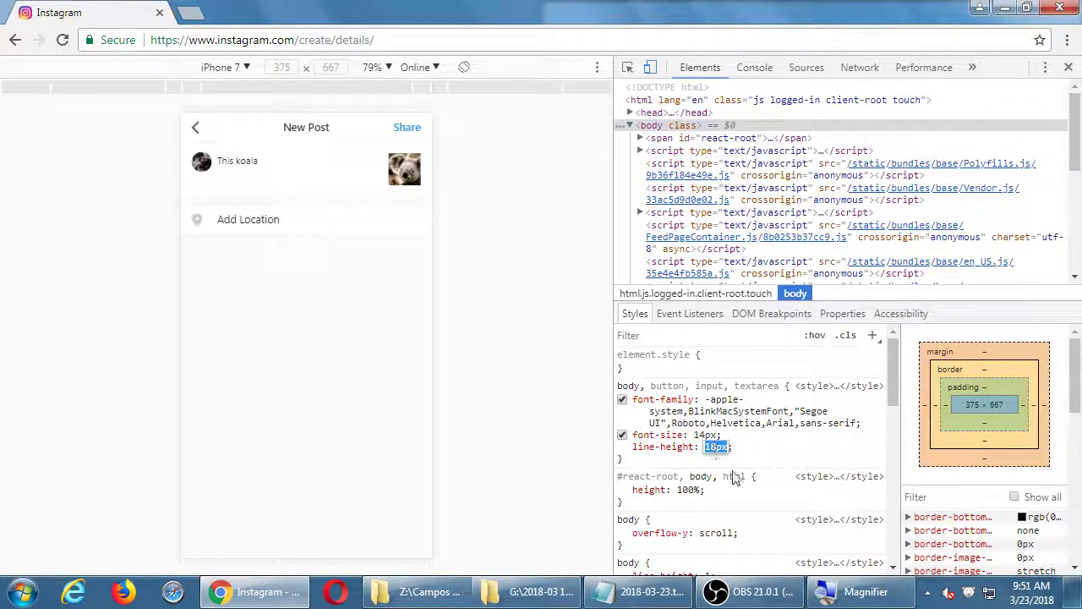
key("shift+Up")
key("shift+Up")
key("shift+Up")
key("shift+Up")
key("shift+Up")
key("shift+Up")
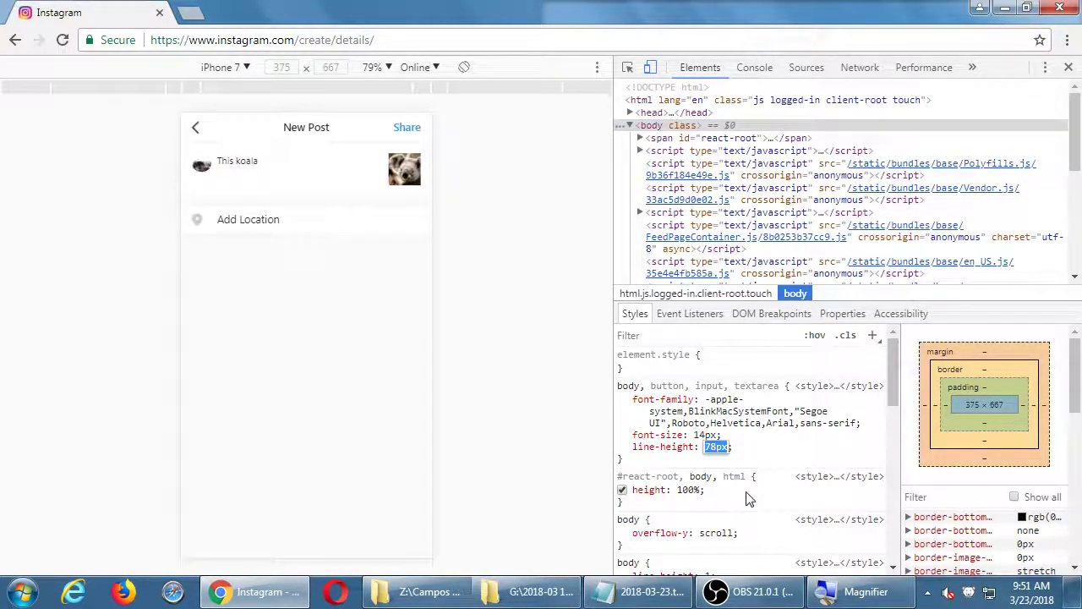
key("shift+Down")
key("shift+Down")
key("shift+Down")
key("shift+Down")
key("shift+Up")
key("shift+Up")
key("shift+Up")
key("shift+Up")
key("shift+Up")
key("shift+Down")
key("shift+Tab")
key("shift+Tab")
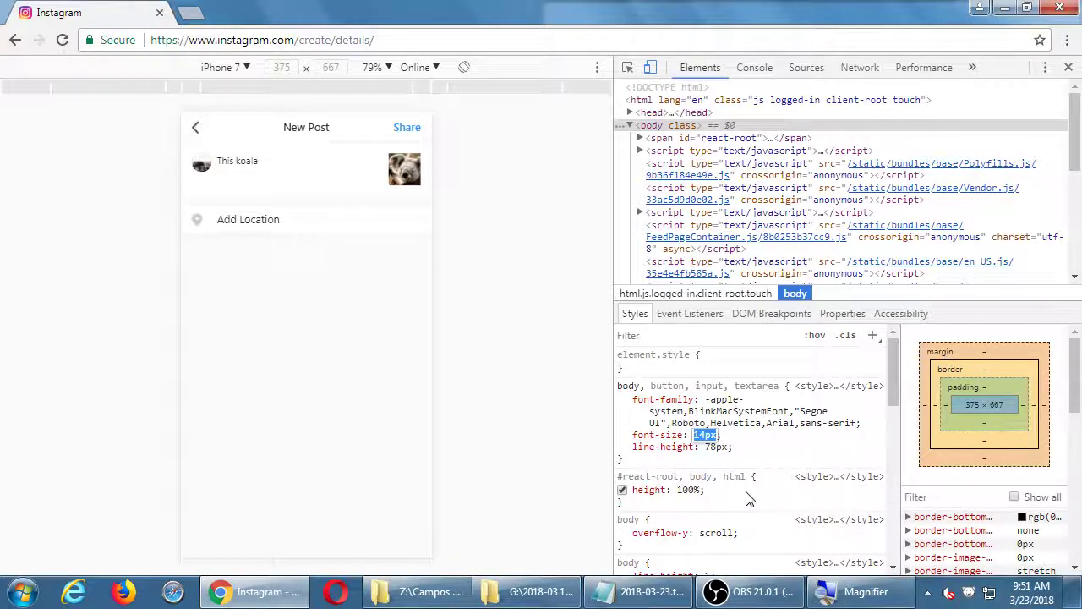
key("shift+Down")
left_click(237, 71)
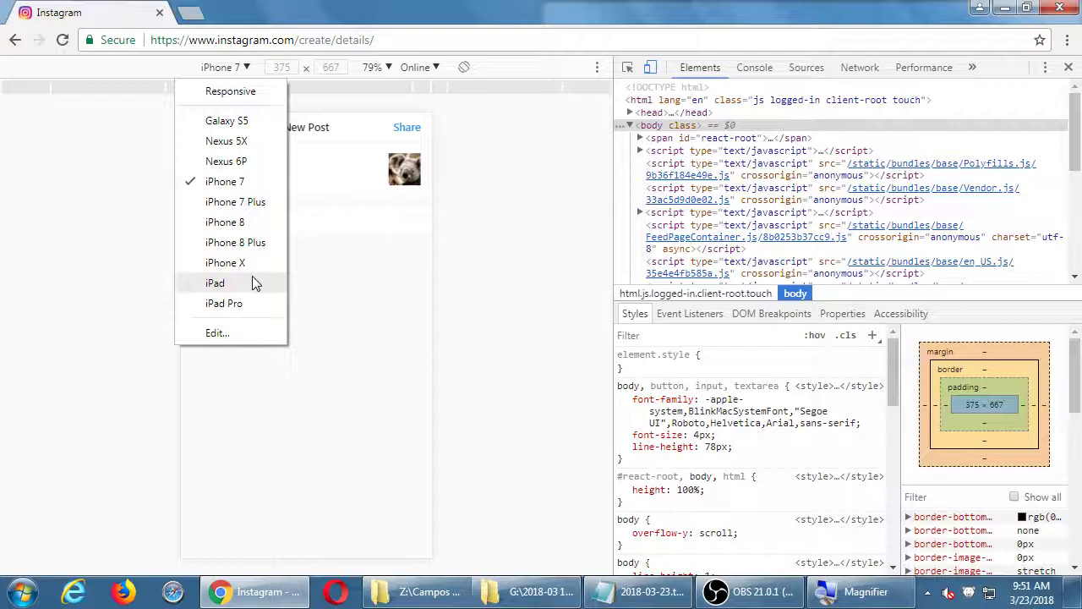
left_click(504, 200)
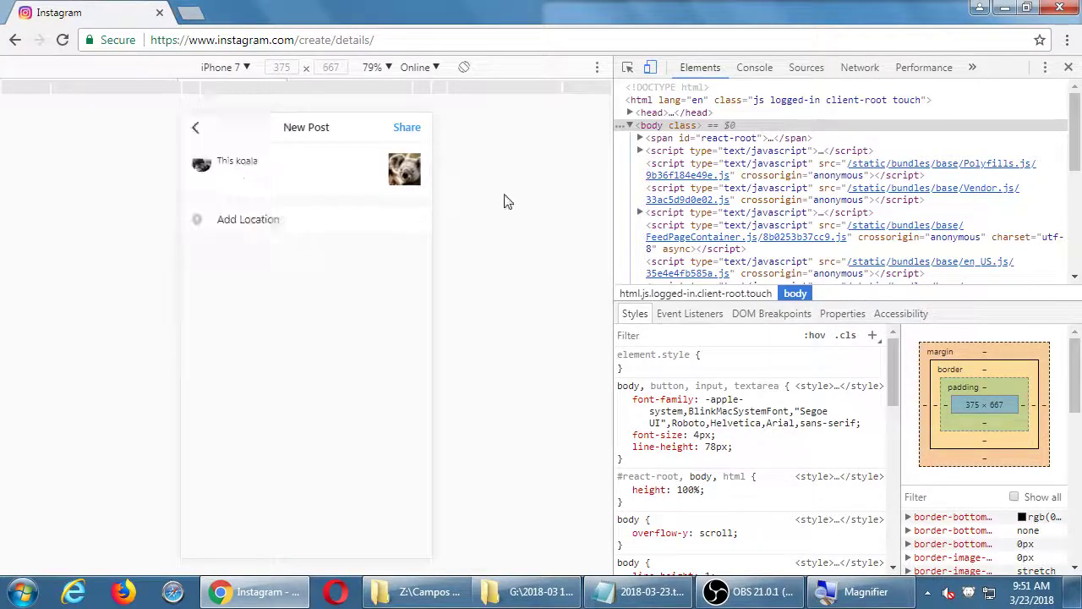
left_click(465, 67)
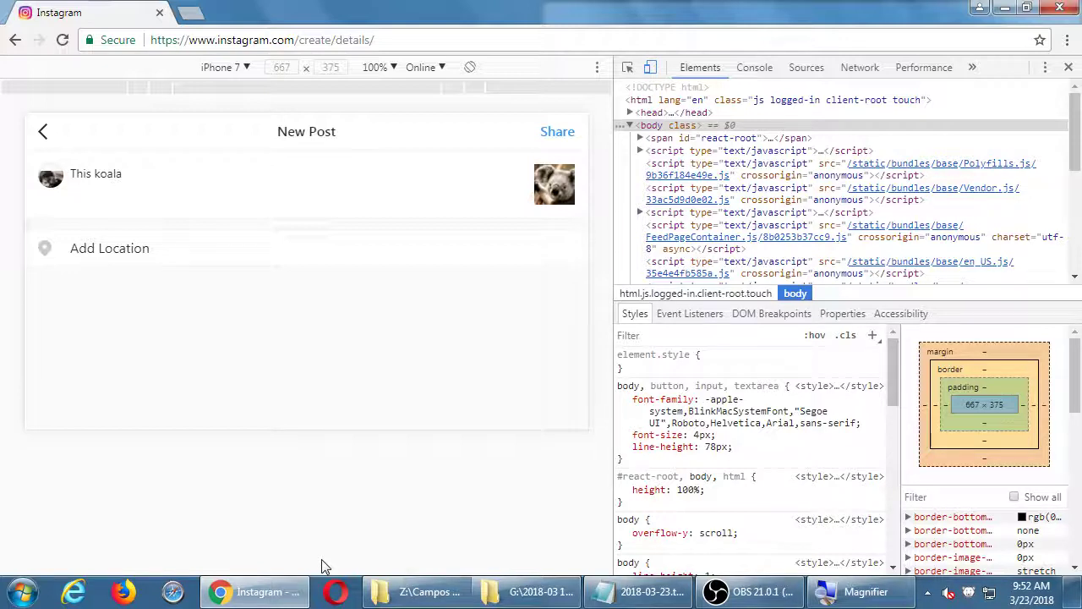
left_click(465, 67)
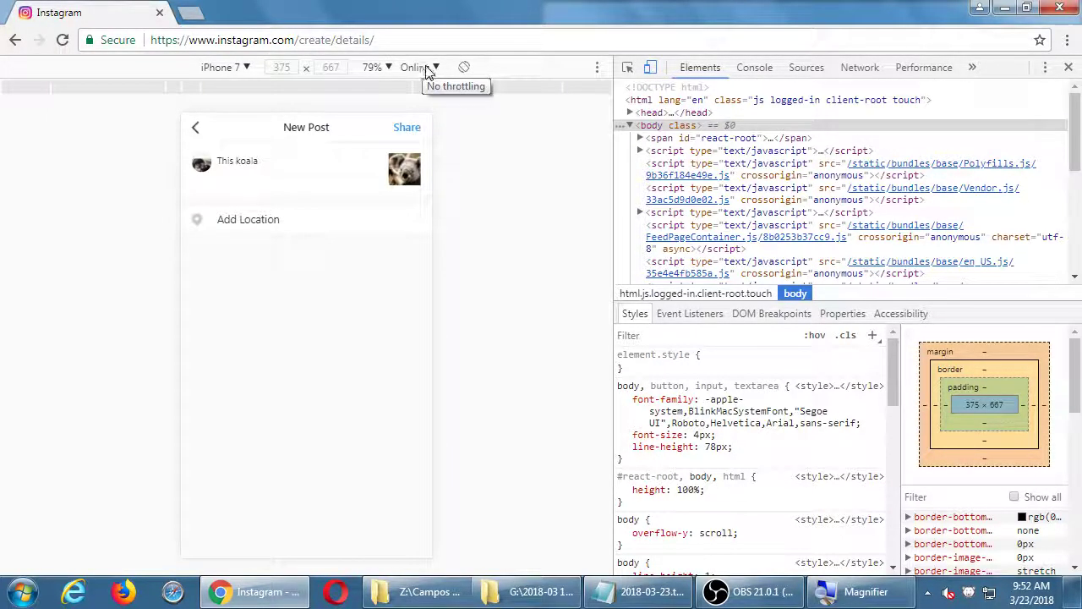
left_click(426, 69)
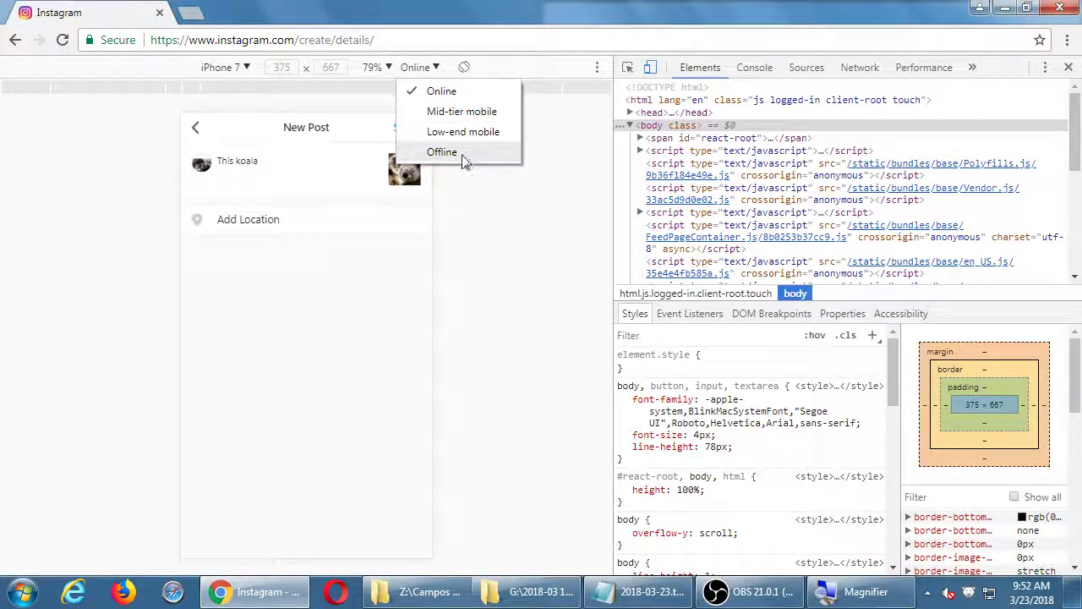
left_click(467, 241)
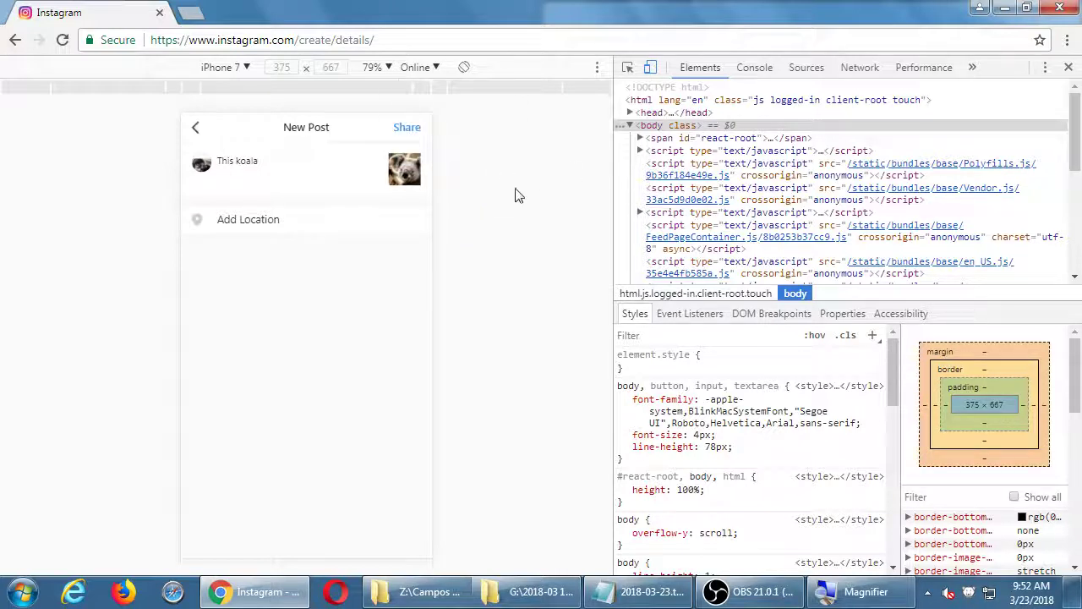
Finish the caption with 'likes the rain more than' plus the #sandiegoliving hashtag suggestion
left_click(296, 173)
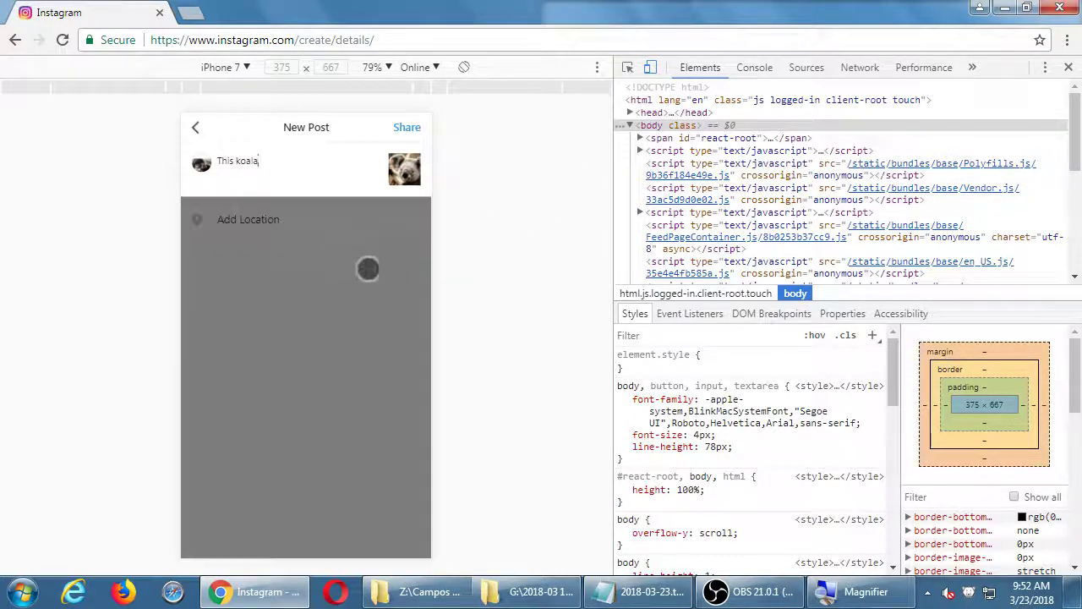
type("likes the rain more than")
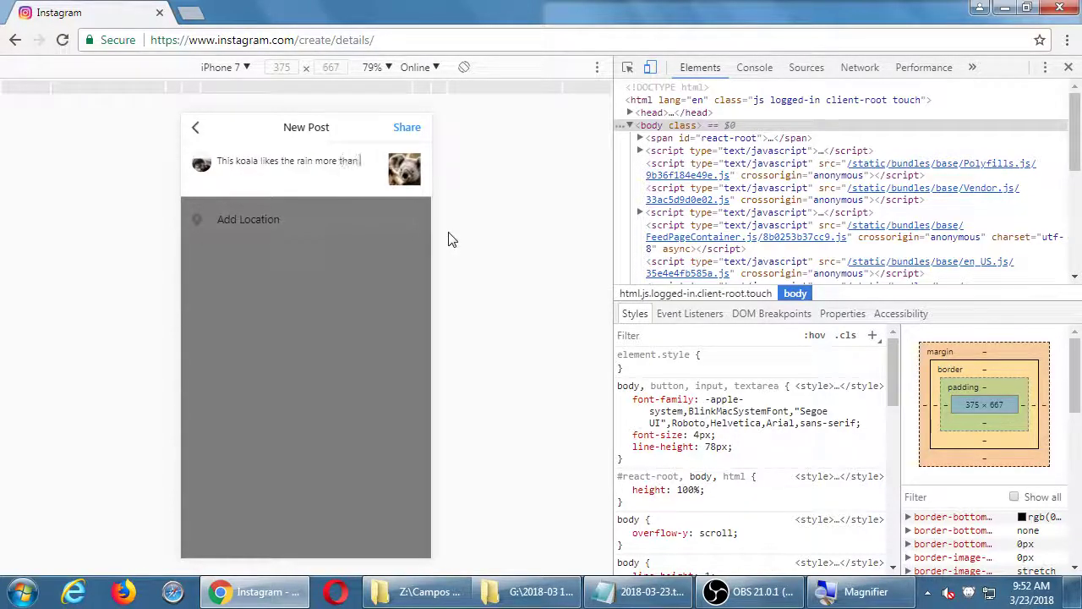
type(" #SanDieg")
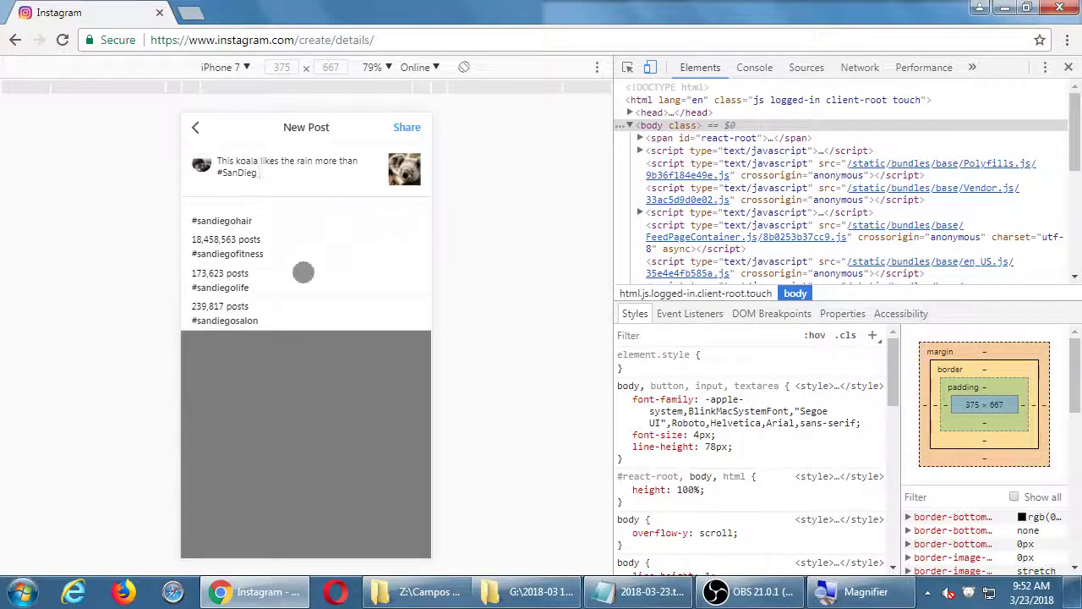
type("o")
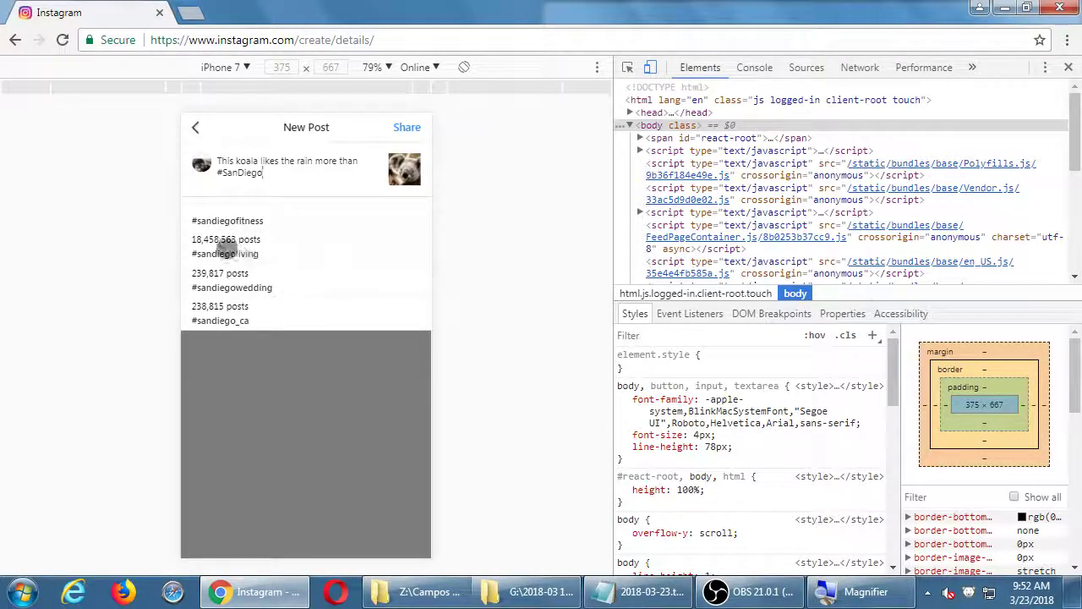
left_click(226, 250)
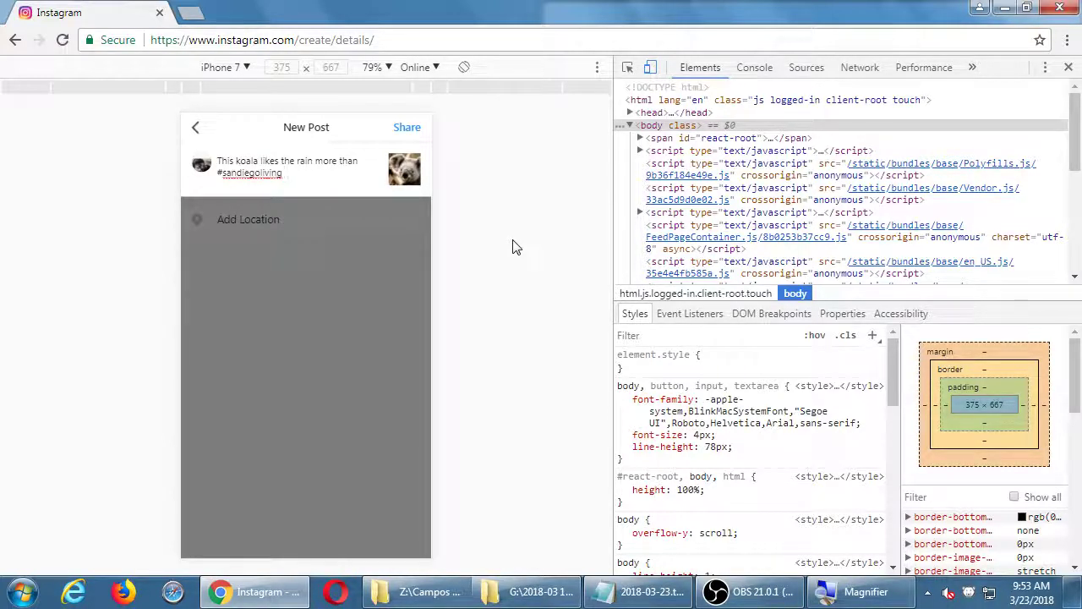
Rotate the emulated iPhone 7 between landscape and portrait, ending in portrait
left_click(465, 67)
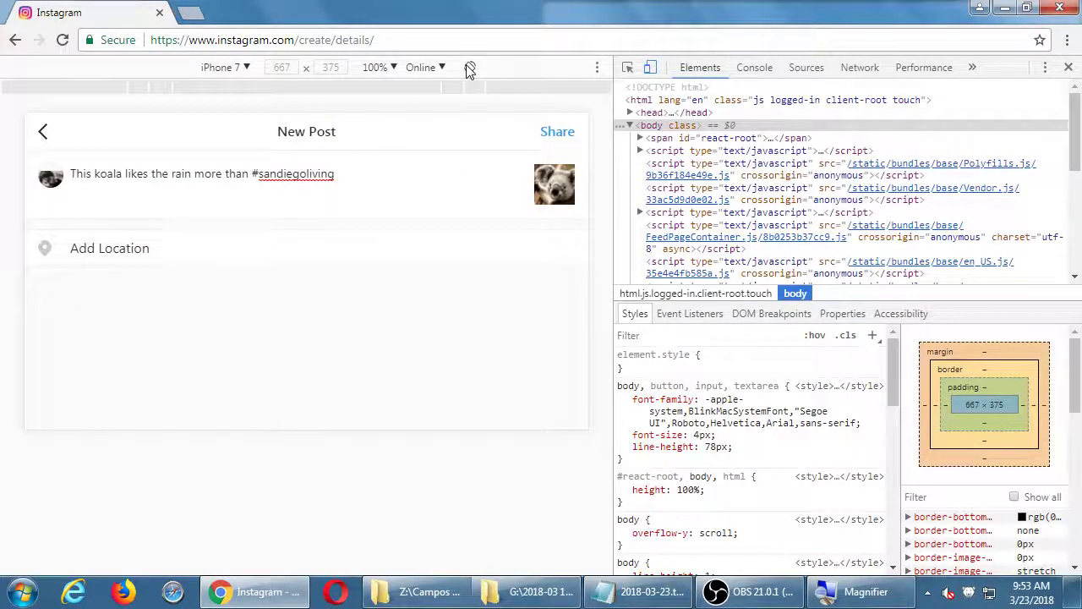
left_click(470, 68)
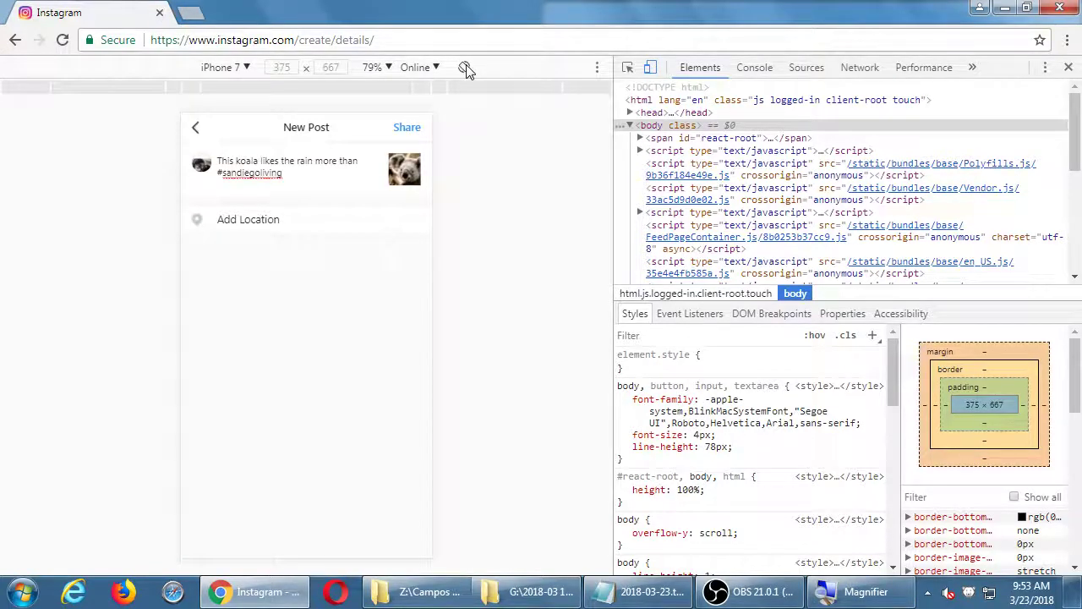
left_click(467, 67)
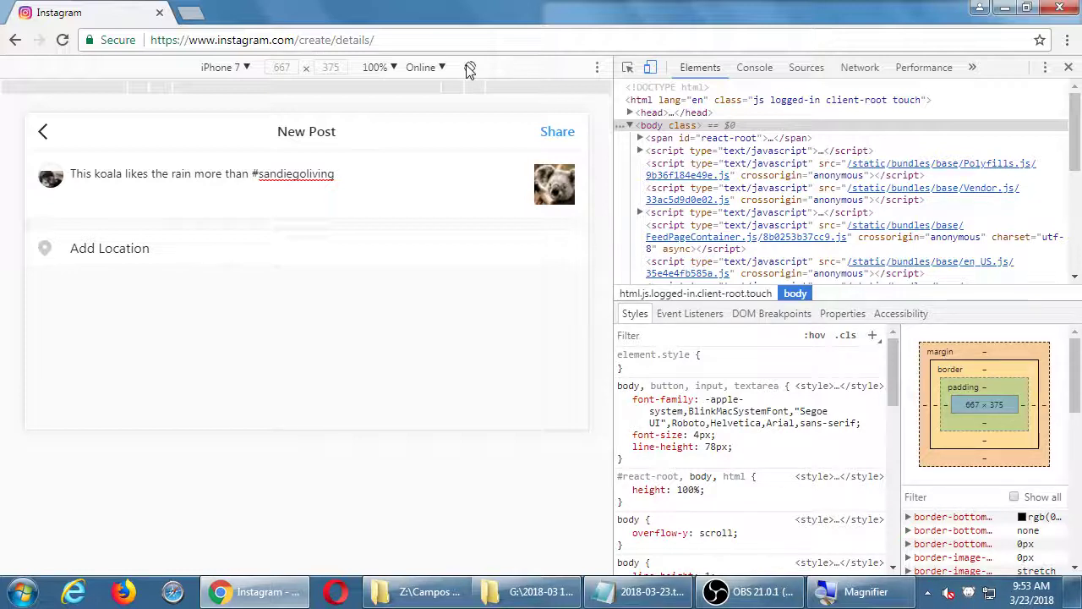
left_click(468, 67)
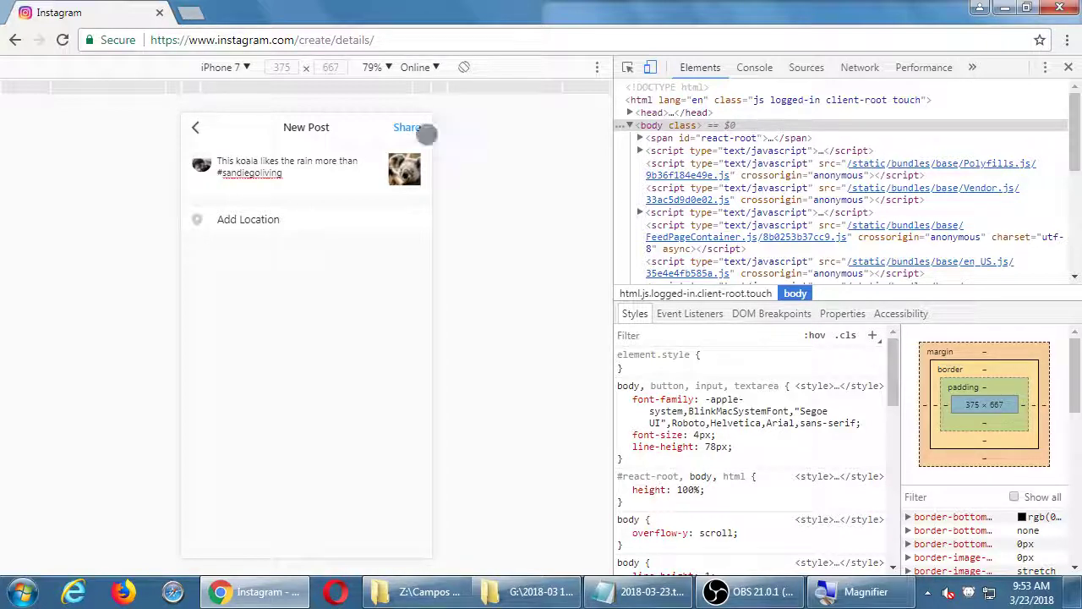
Allow Instagram to access your location, then return to New Post without adding a location
left_click(245, 223)
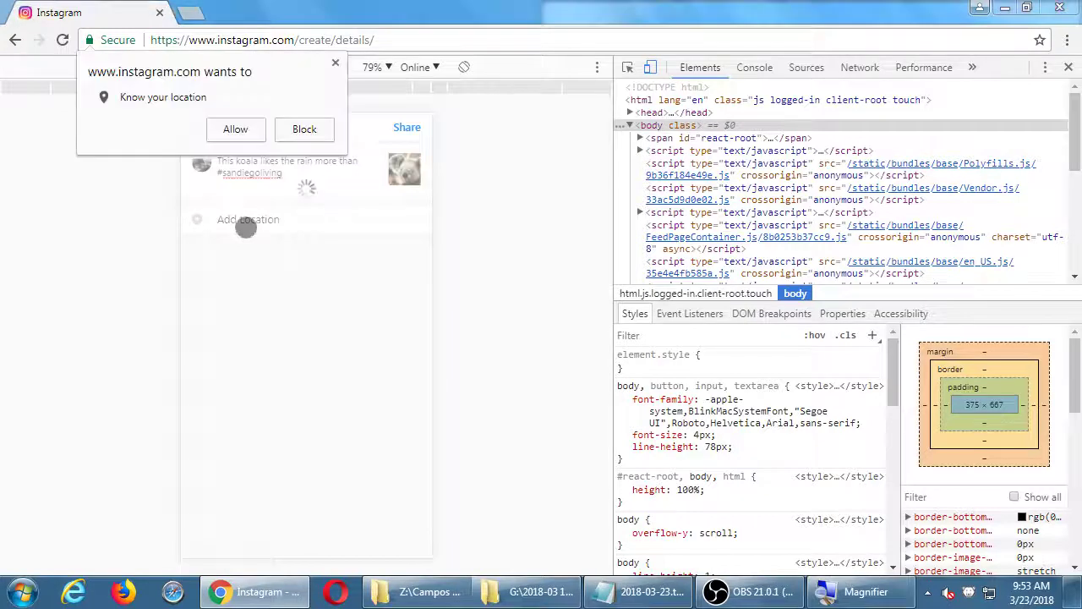
left_click(235, 129)
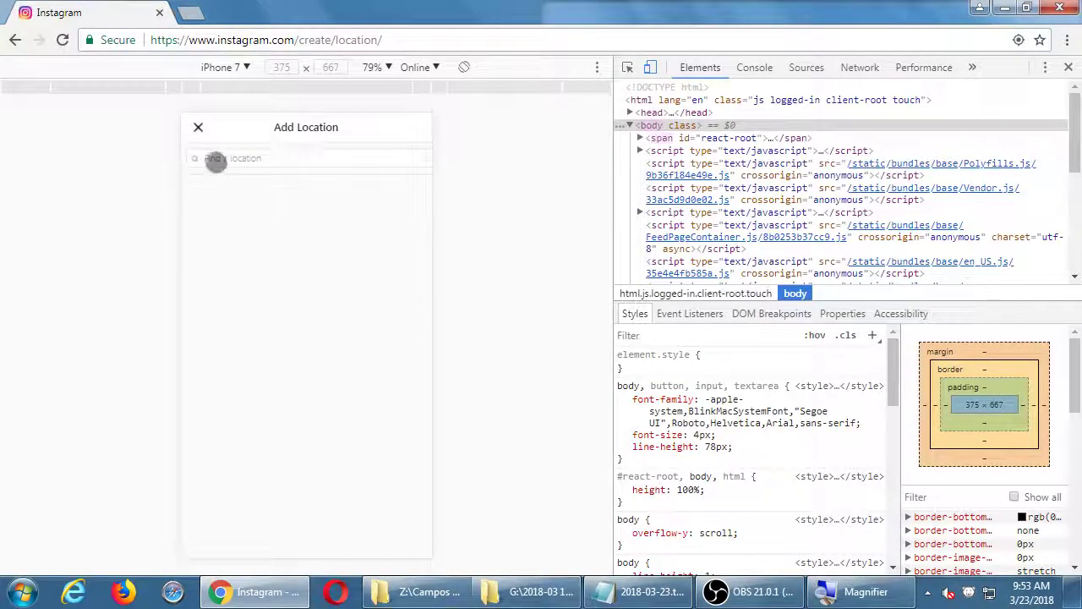
left_click(197, 128)
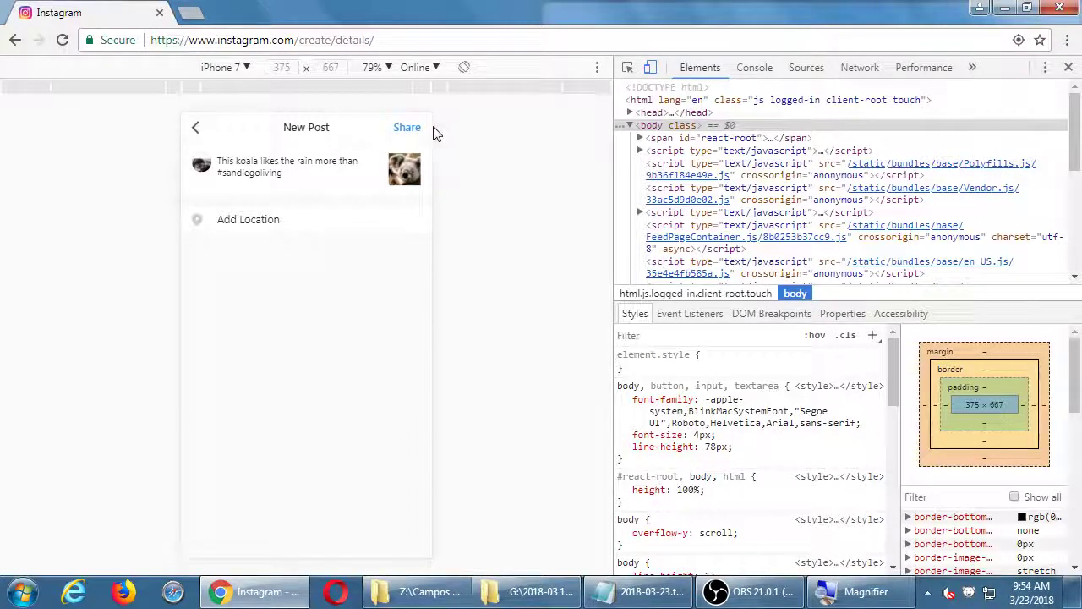
Share the captioned koala post and scroll the home feed until it is visible
left_click(410, 127)
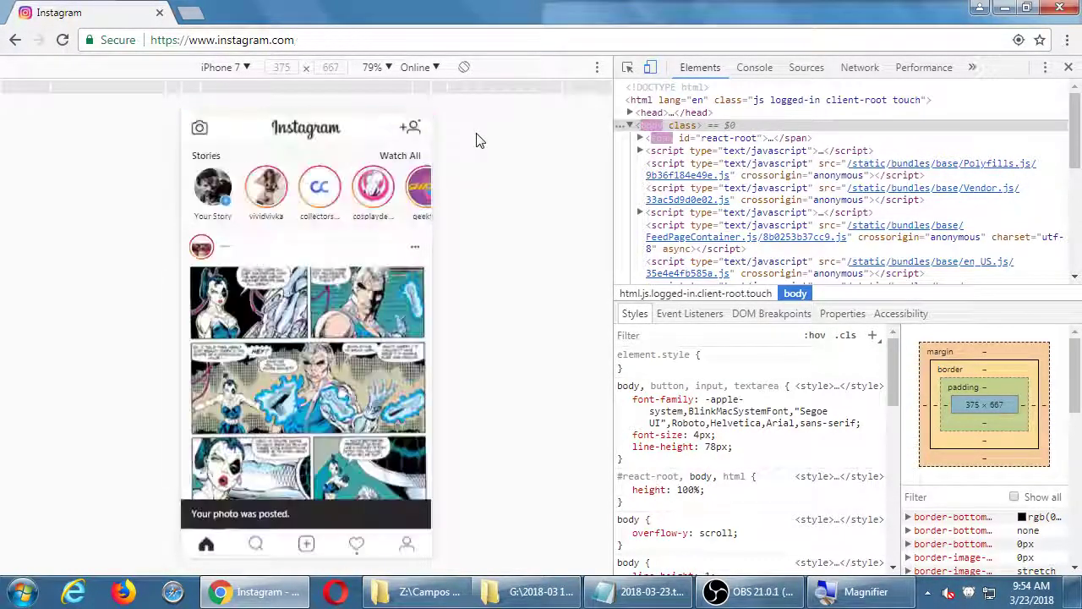
left_click_drag(350, 392, 343, 186)
left_click_drag(368, 306, 348, 178)
left_click_drag(352, 382, 349, 260)
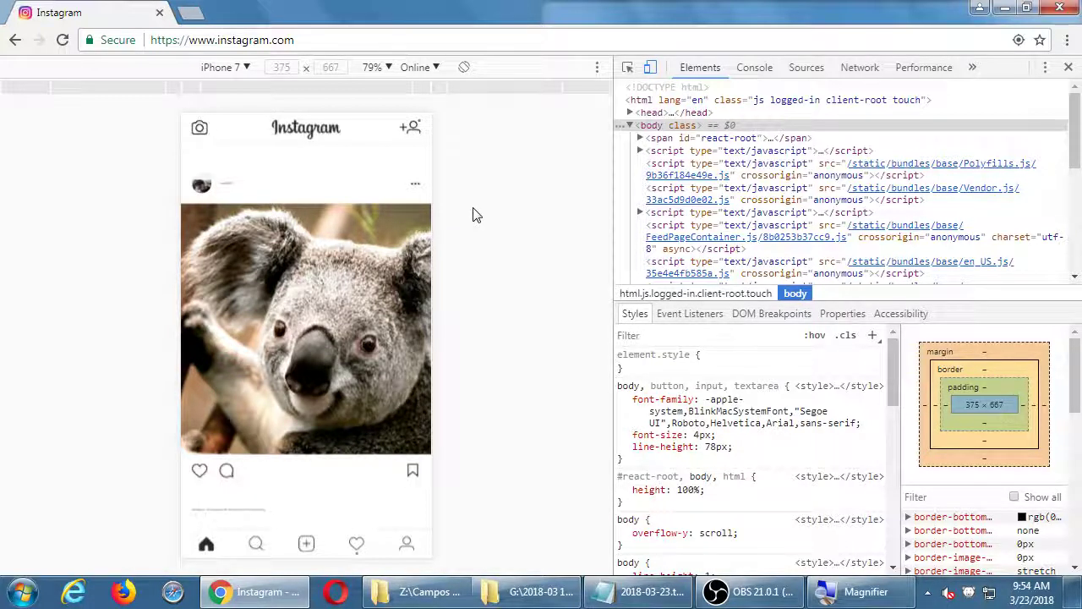
left_click(241, 68)
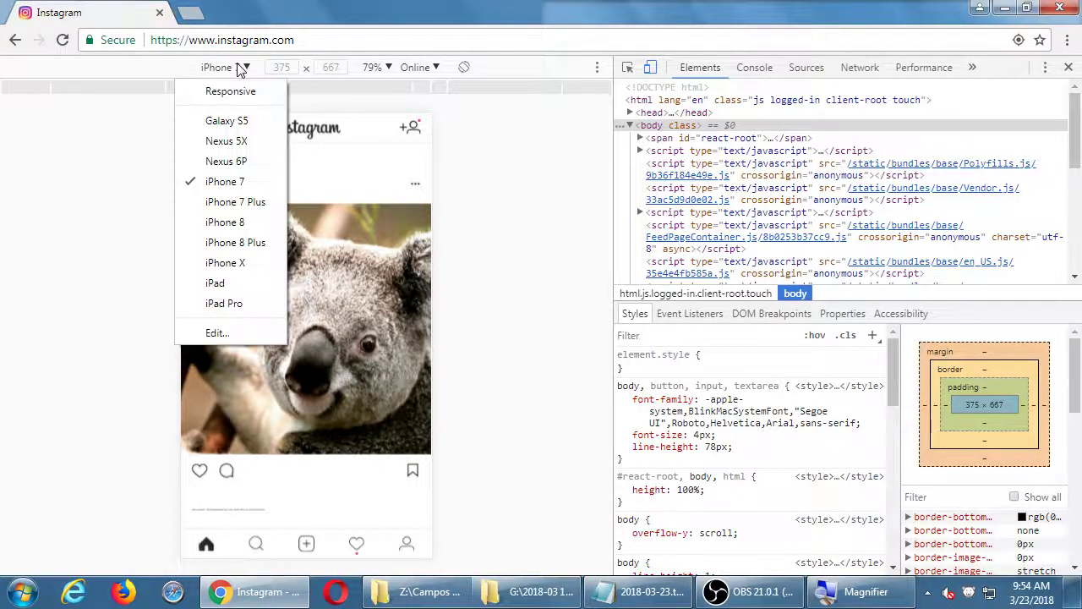
Switch emulation to iPhone X, reload, and scroll through the posts below the koala post
left_click(242, 262)
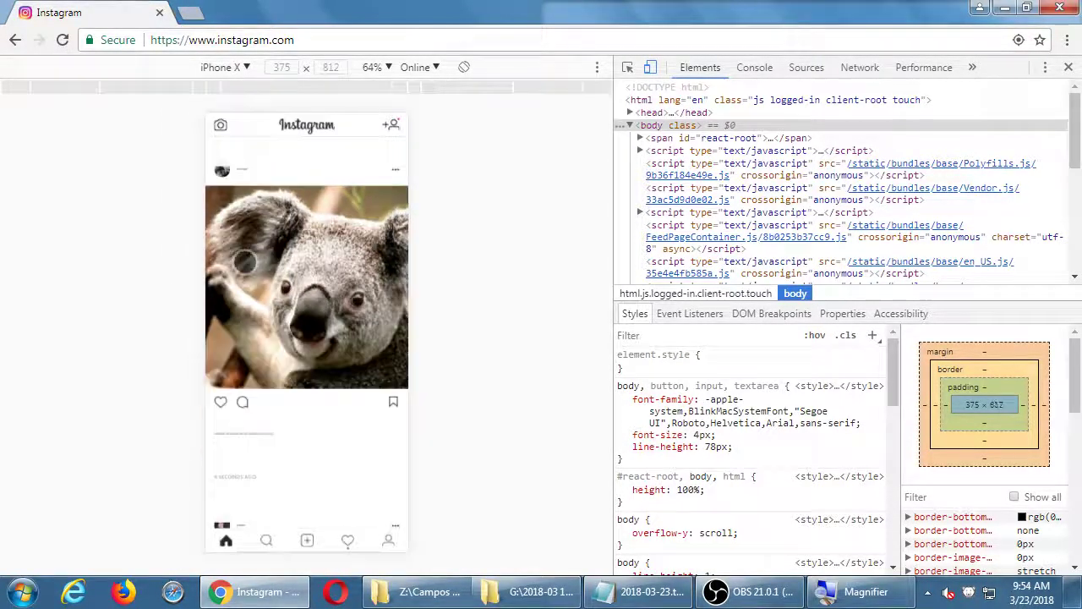
left_click(62, 41)
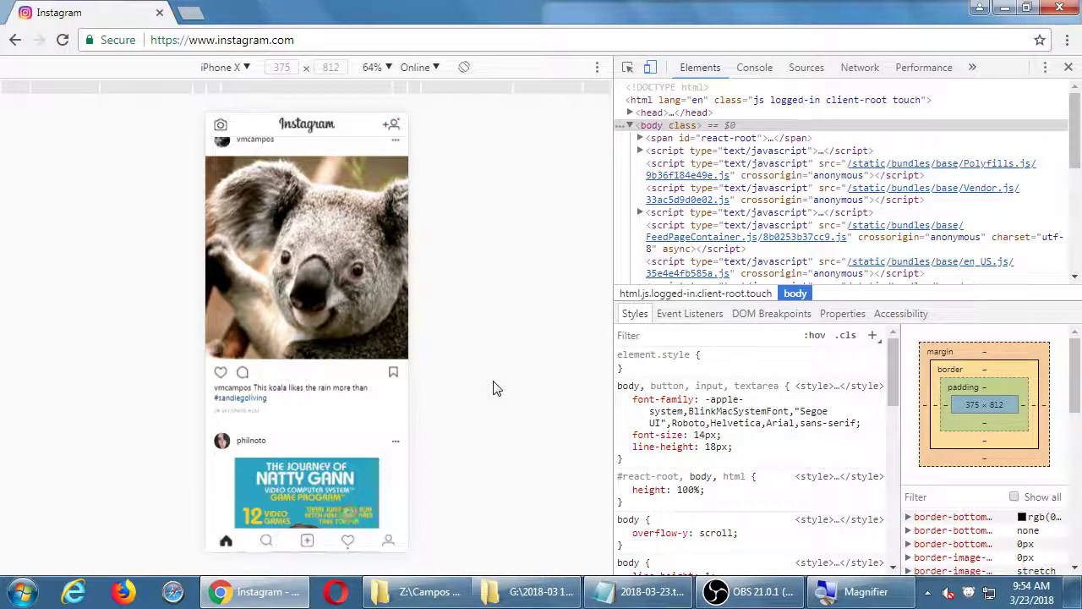
left_click_drag(308, 426, 321, 191)
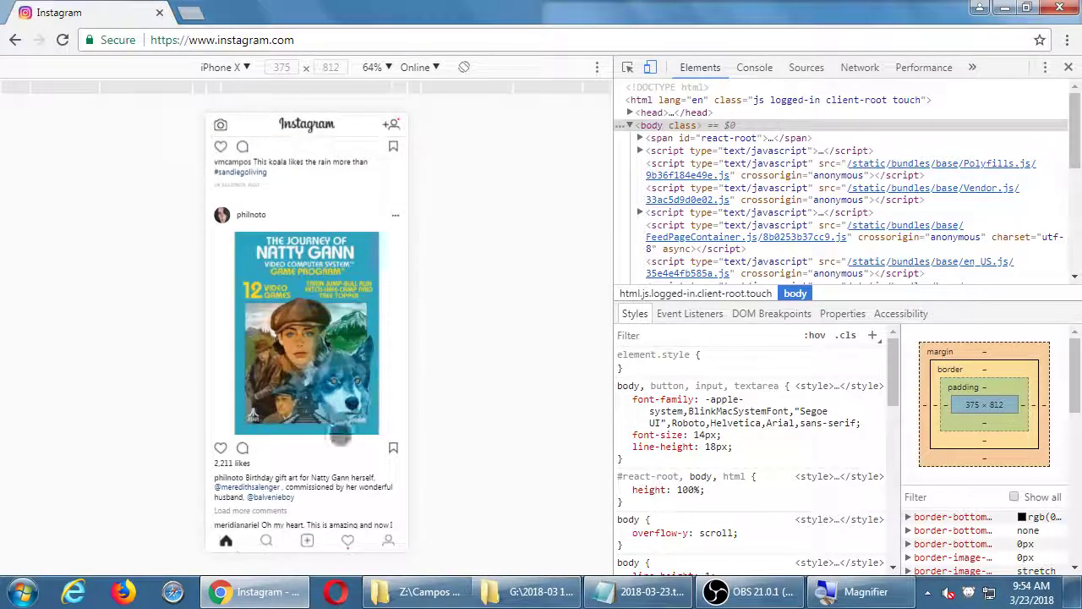
left_click_drag(341, 422, 332, 153)
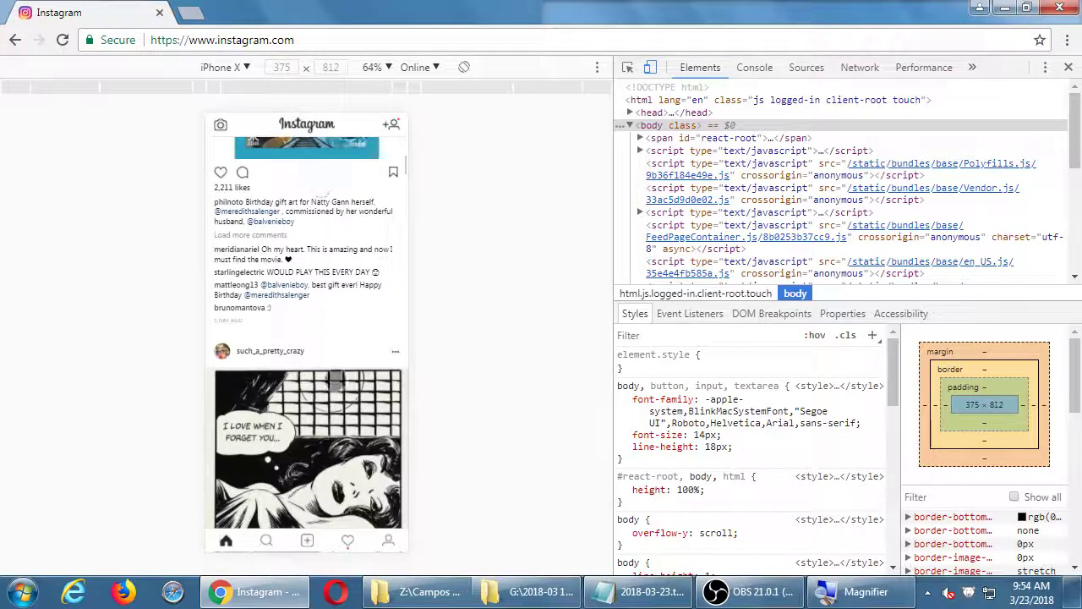
left_click_drag(337, 380, 337, 272)
left_click_drag(368, 458, 353, 273)
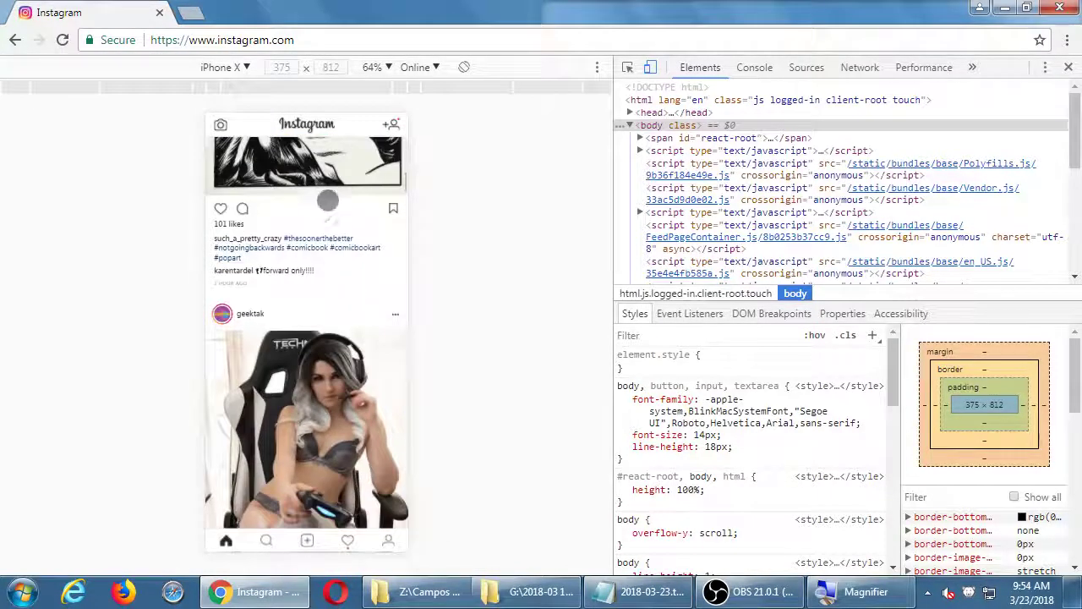
left_click_drag(316, 186, 352, 507)
left_click_drag(326, 338, 333, 387)
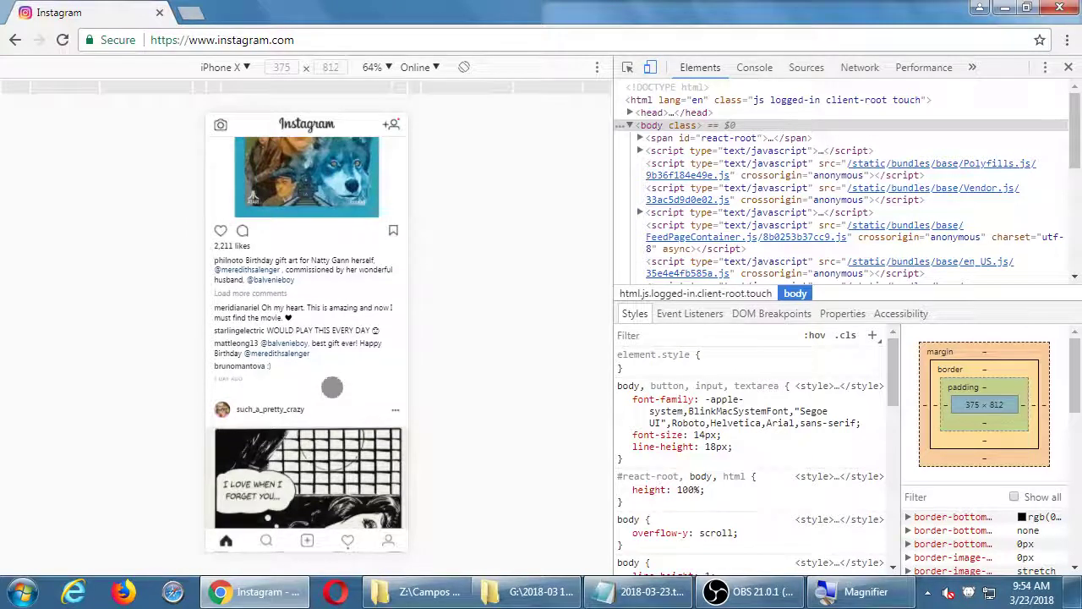
left_click_drag(331, 257, 347, 438)
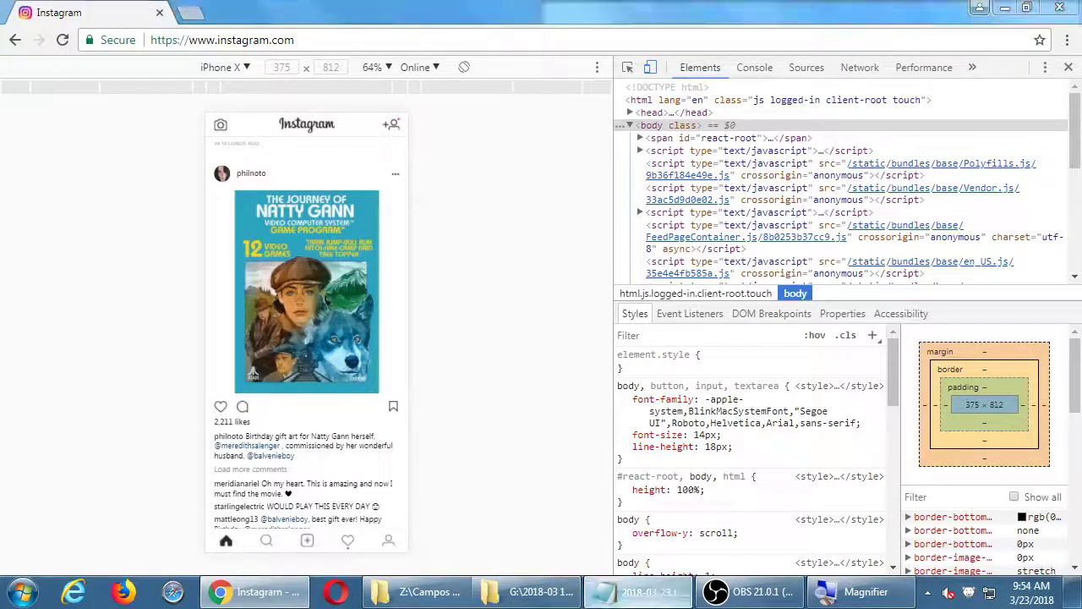
In Notepad, add indented lines: basic version, but you can post, add filters and hashtags easier
left_click(647, 592)
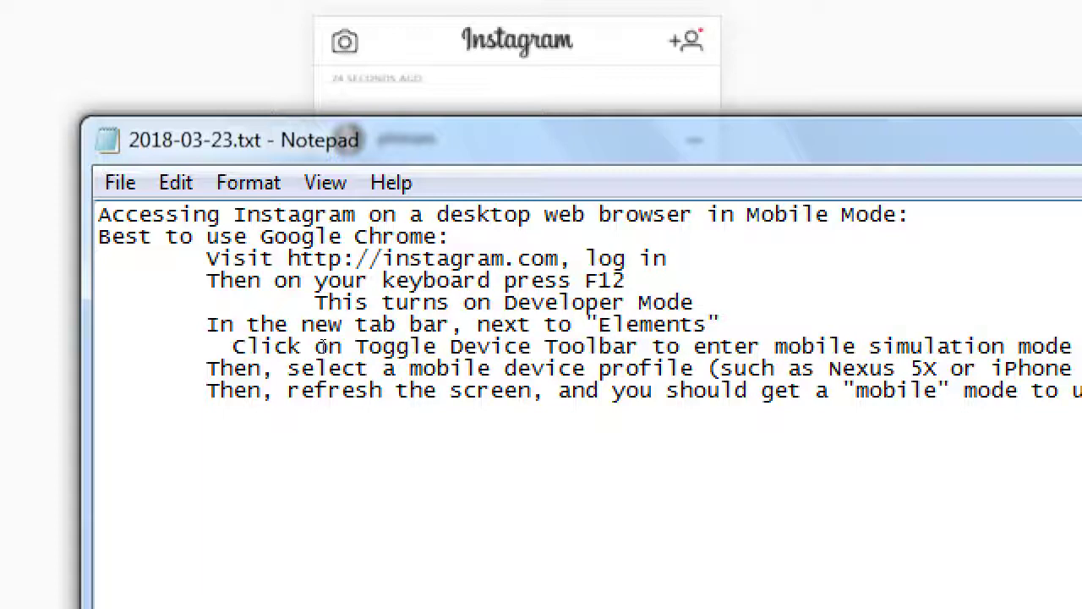
key("Tab")
type("It's a basic")
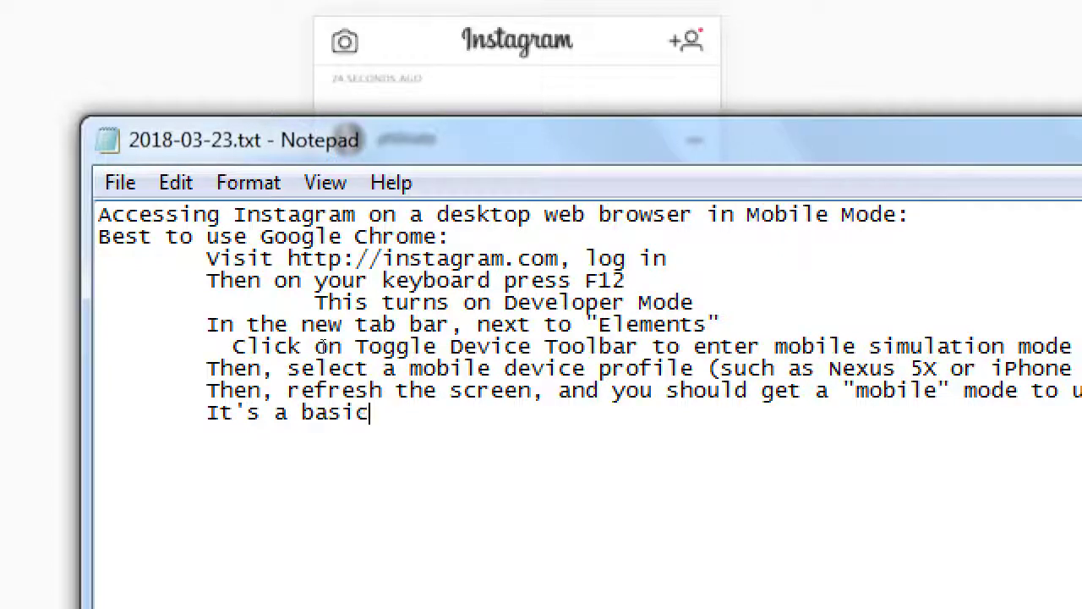
type(" version; do")
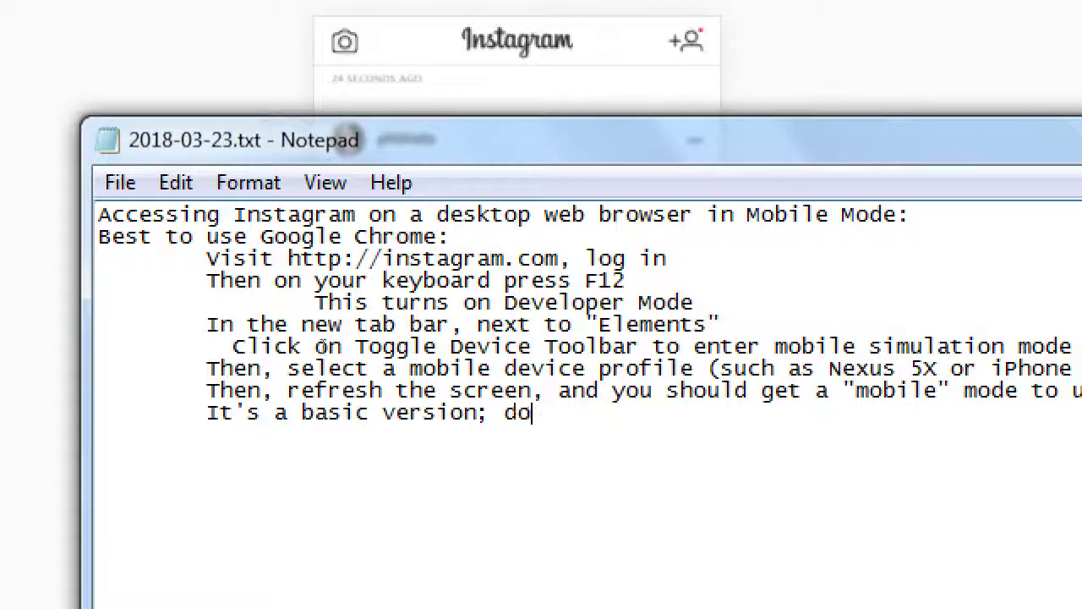
type("esn't have all the f")
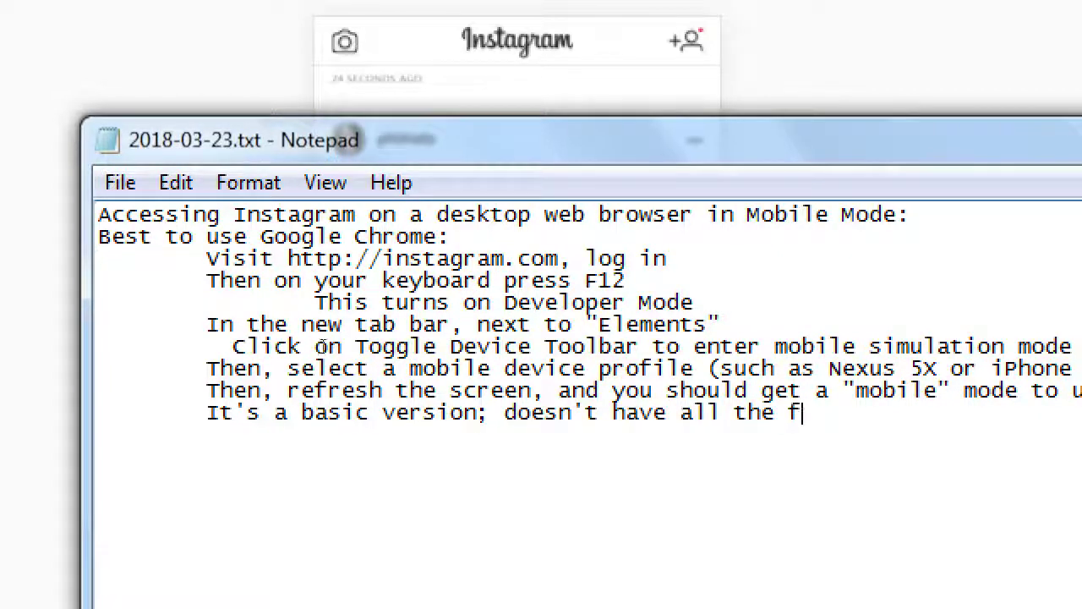
type("eatures, but")
key("Return")
key("Tab")
key("Tab")
type("at least you c")
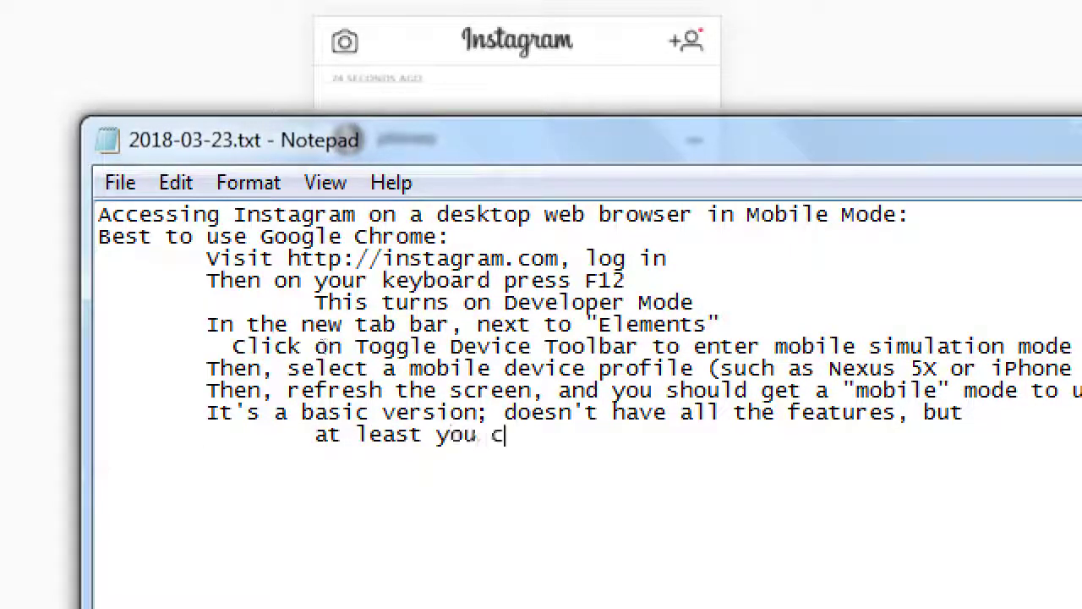
type("an post, add some filters, ")
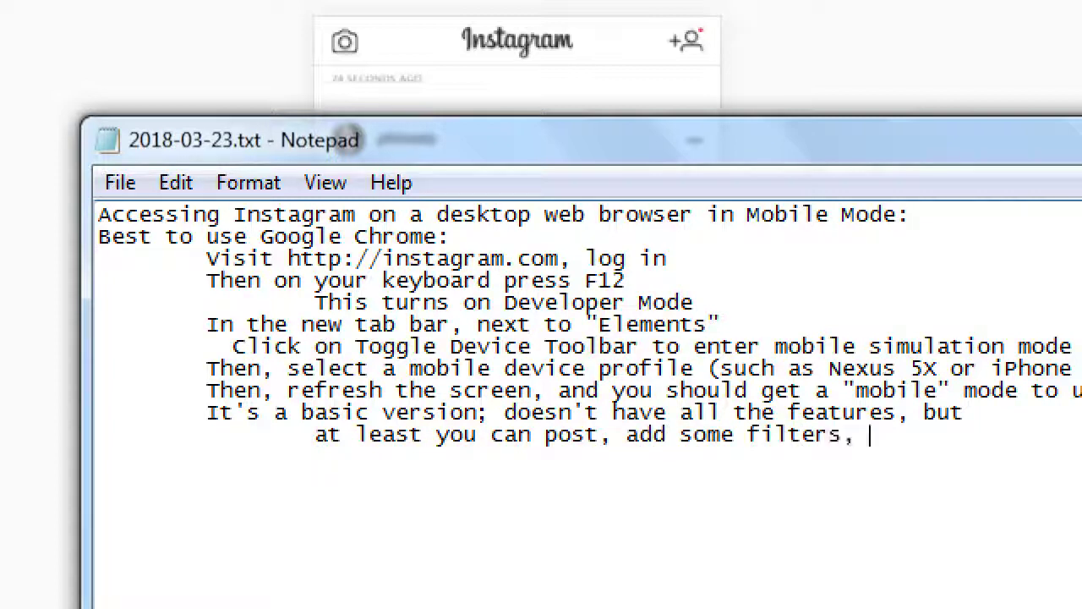
type("and add")
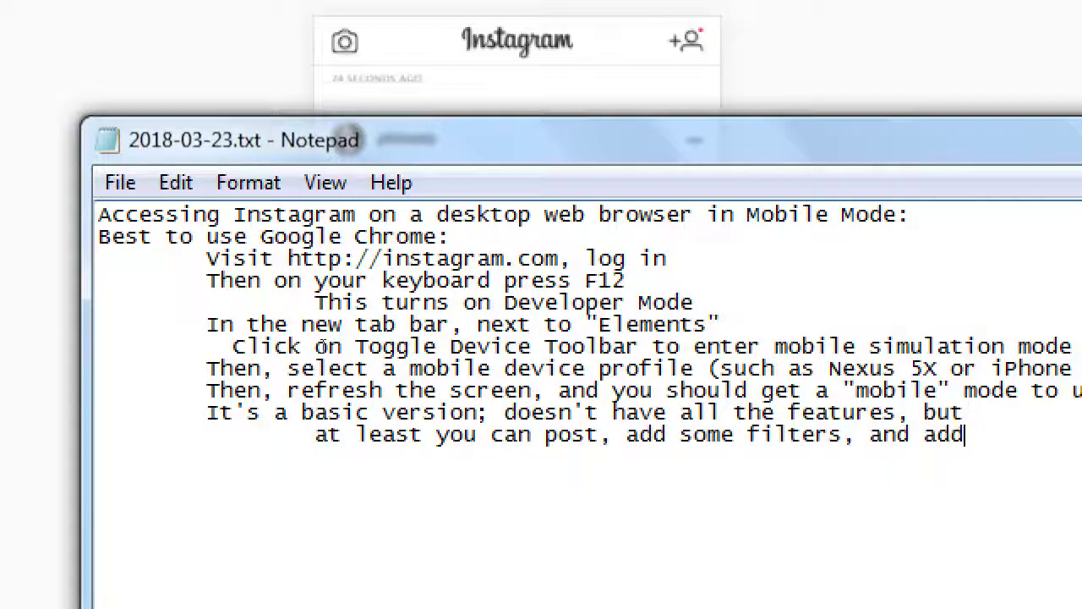
key("Return")
key("Tab")
key("Tab")
type("hashta")
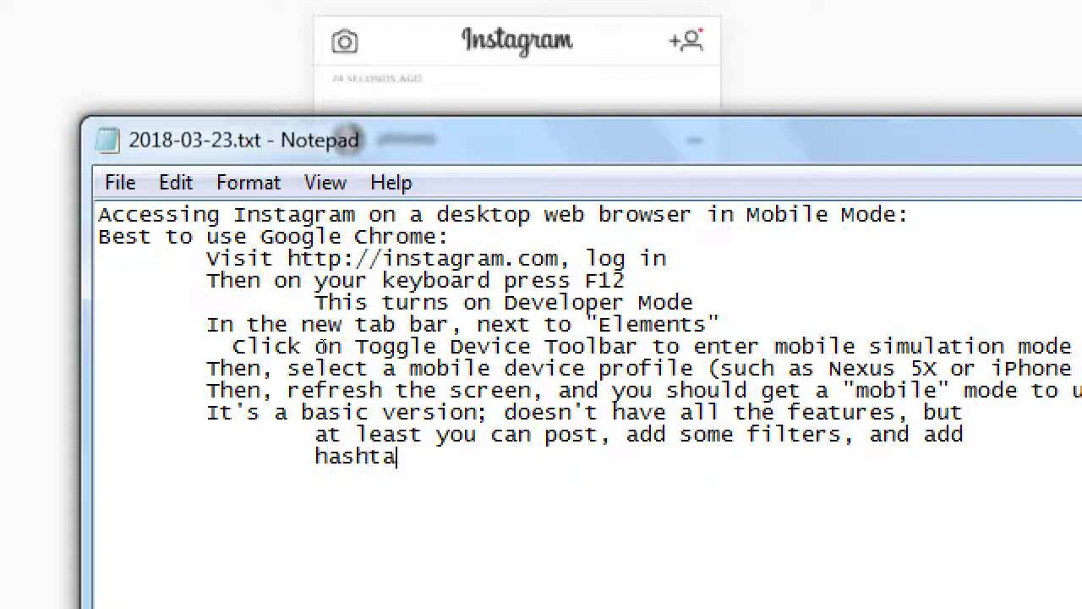
type("gs a little easier")
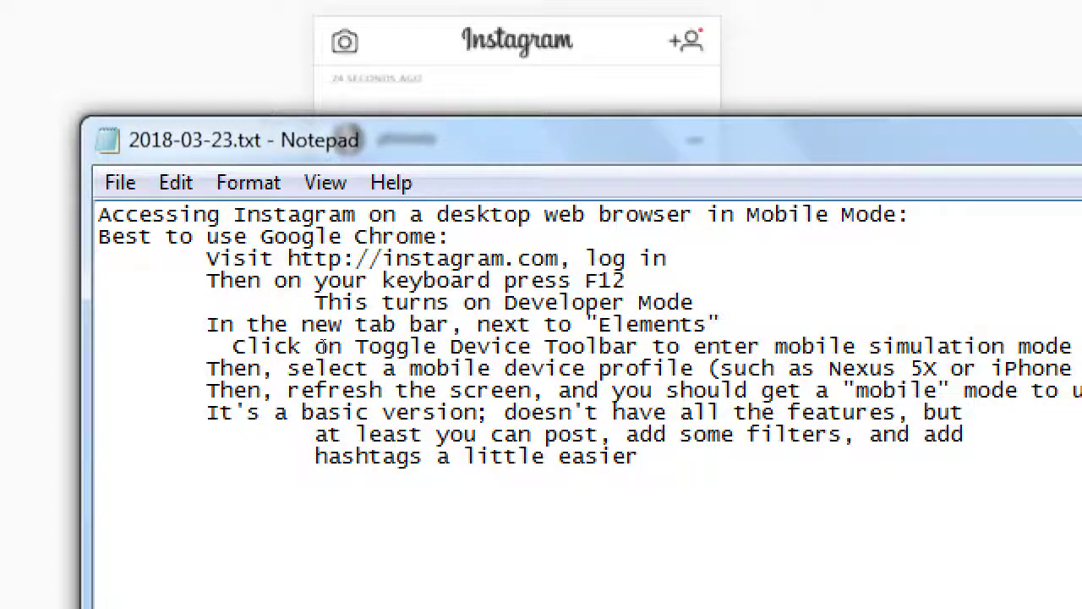
key("Return")
key("Return")
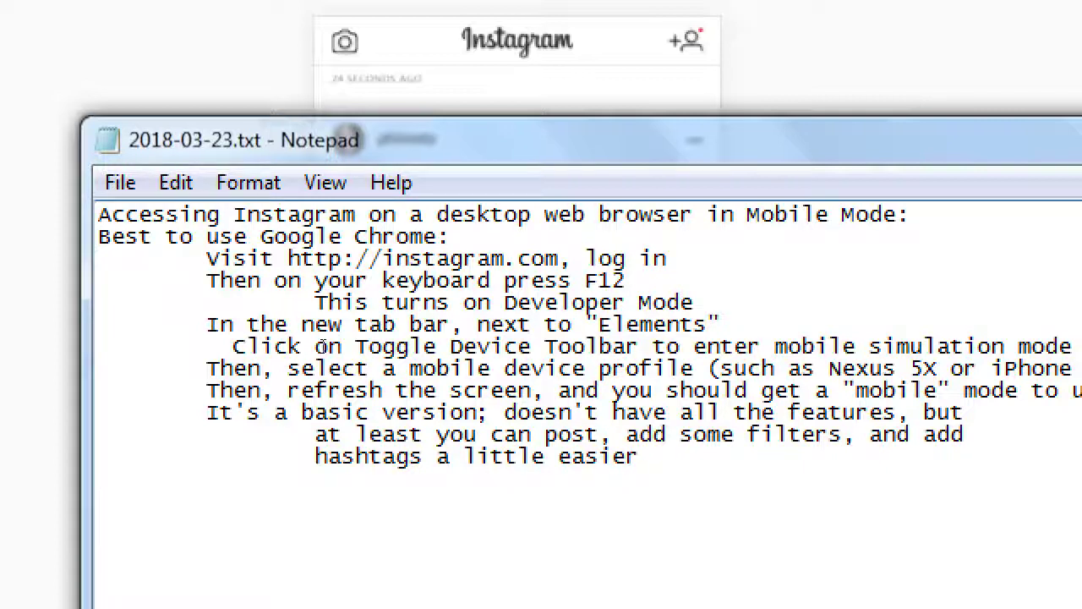